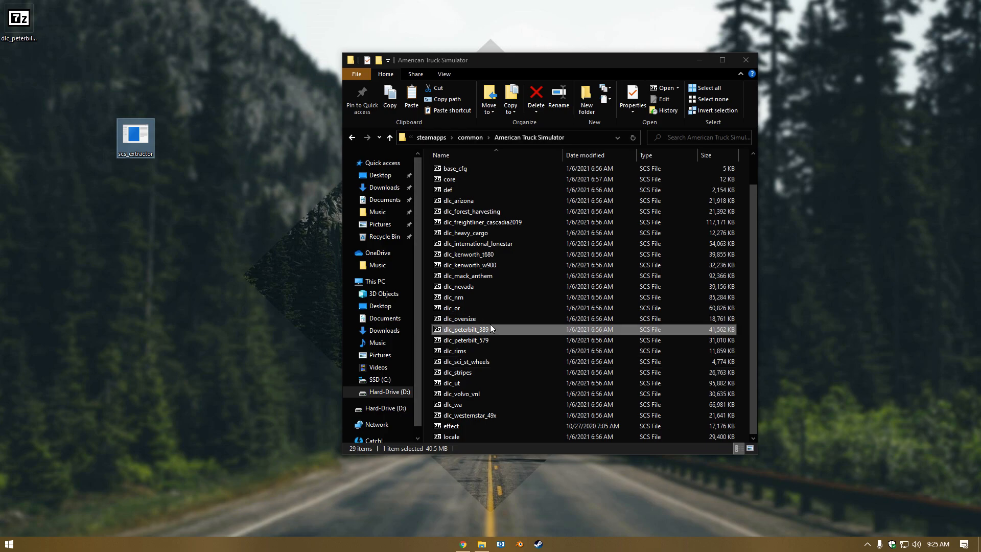
Close the American Truck Simulator game folder and create a folder named 389 on the desktop
{"action": "left_click", "coordinate": [492, 330]}
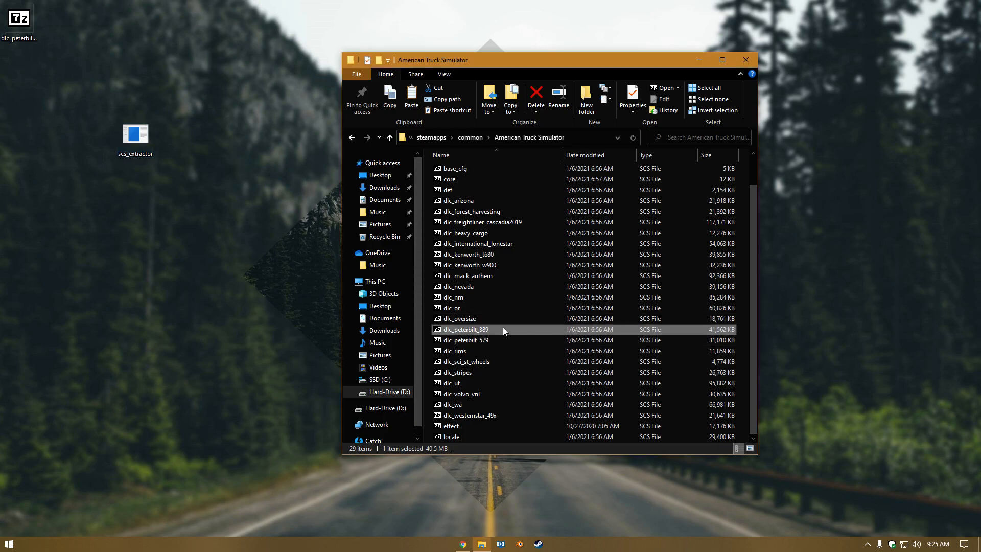
{"action": "left_click", "coordinate": [746, 60]}
{"action": "right_click", "coordinate": [167, 120]}
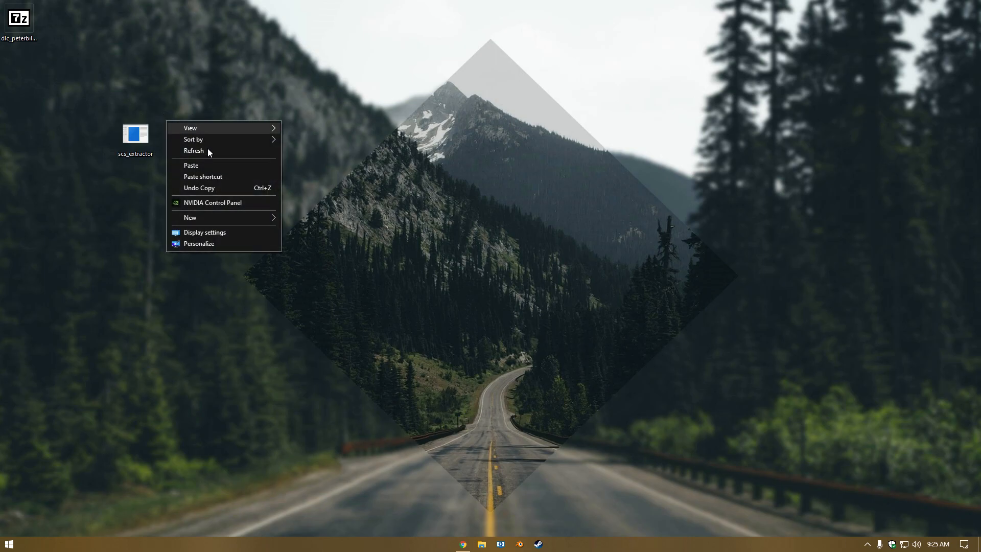
{"action": "mouse_move", "coordinate": [237, 216]}
{"action": "left_click", "coordinate": [304, 218]}
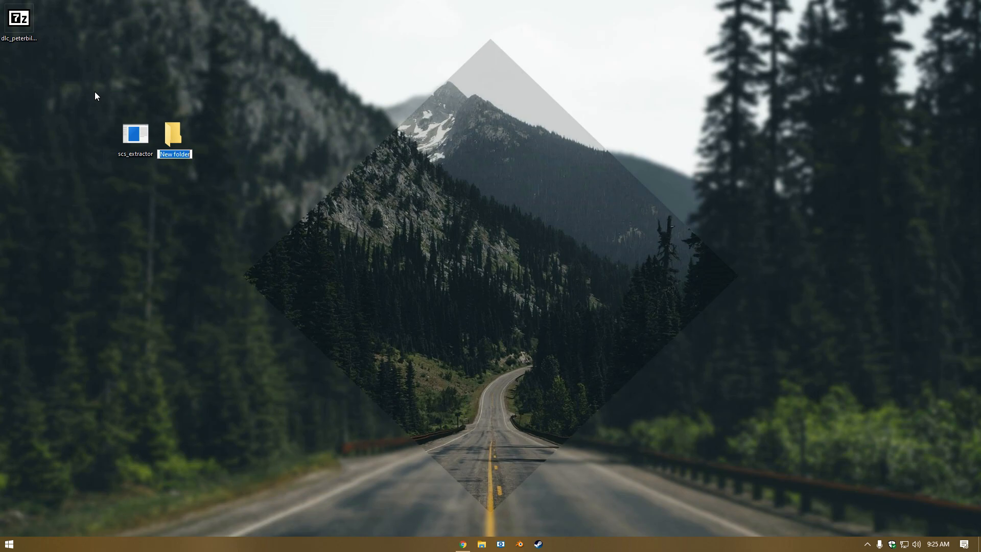
{"action": "type", "text": "8"}
{"action": "type", "text": "3"}
{"action": "type", "text": "89"}
{"action": "key", "text": "Return"}
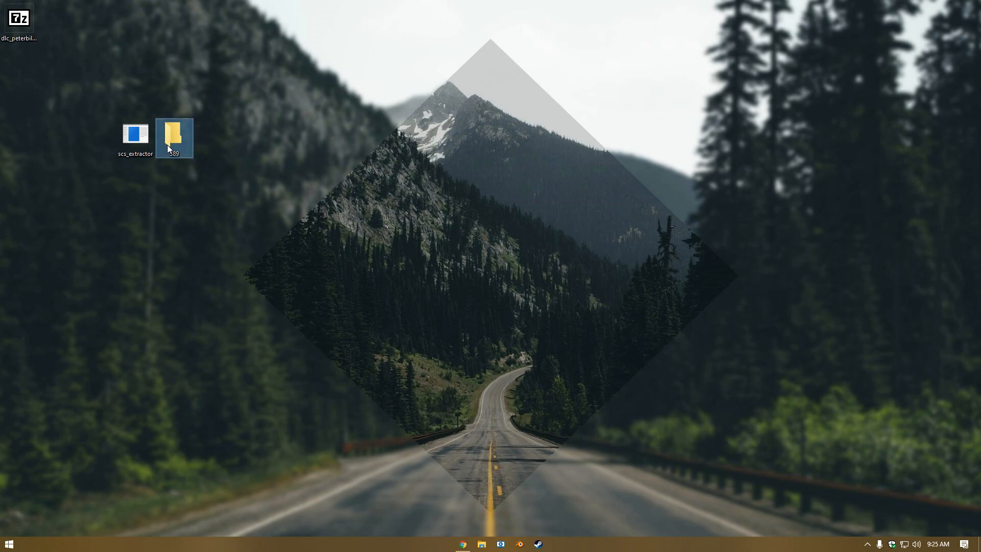
Move dlc_peterbilt_389 and scs_extractor into the 389 folder and extract the DLC archive there with scs_extractor
{"action": "left_click_drag", "start_coordinate": [25, 30], "coordinate": [176, 148]}
{"action": "left_click_drag", "start_coordinate": [134, 140], "coordinate": [173, 141]}
{"action": "double_click", "coordinate": [173, 141]}
{"action": "mouse_move", "coordinate": [464, 170]}
{"action": "left_mouse_down"}
{"action": "mouse_move", "coordinate": [492, 171]}
{"action": "mouse_move", "coordinate": [459, 182]}
{"action": "left_mouse_up"}
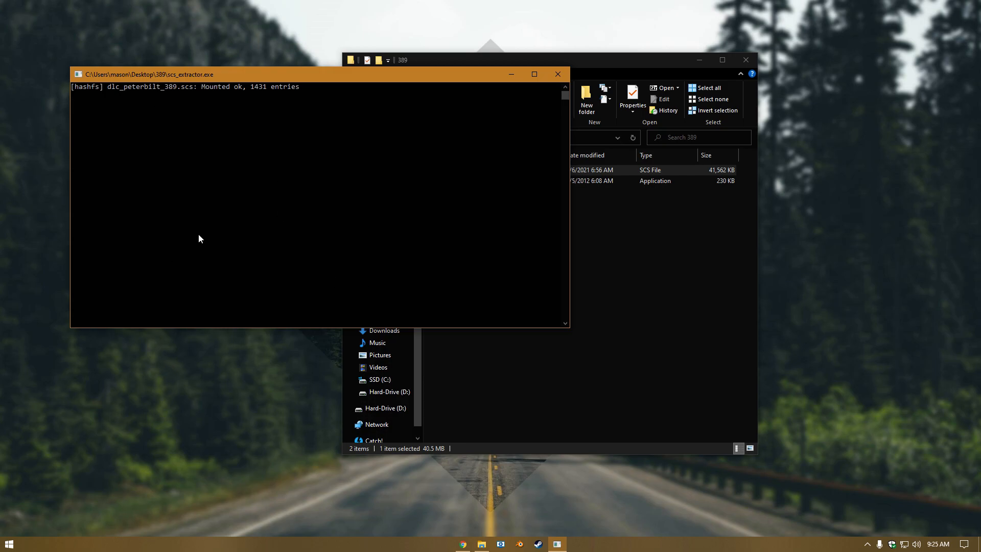
Copy the material and vehicle folders from Documents > Blender > ATS > Missing
{"action": "left_click", "coordinate": [447, 360]}
{"action": "left_click", "coordinate": [383, 317]}
{"action": "double_click", "coordinate": [455, 212]}
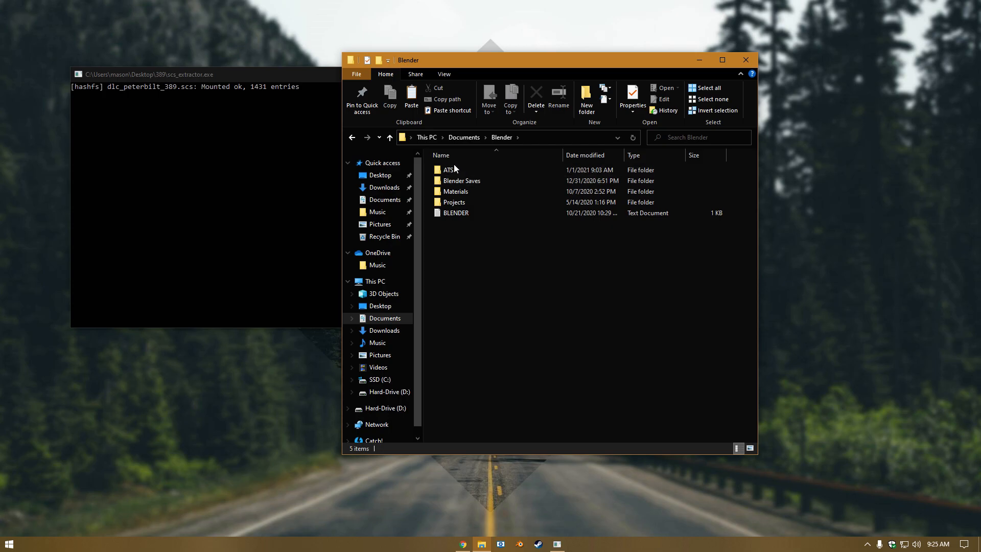
{"action": "double_click", "coordinate": [452, 166]}
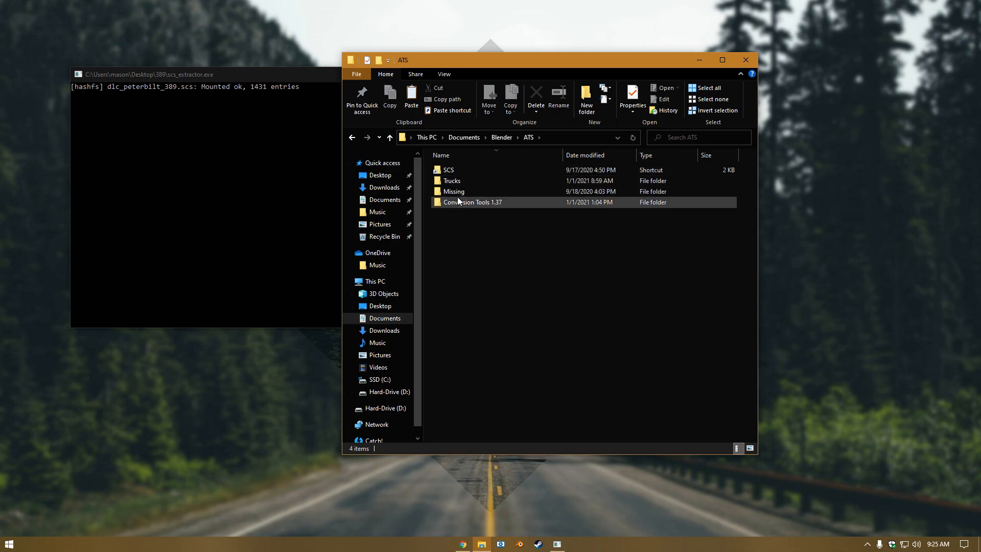
{"action": "double_click", "coordinate": [466, 192]}
{"action": "left_click_drag", "start_coordinate": [481, 239], "coordinate": [452, 163]}
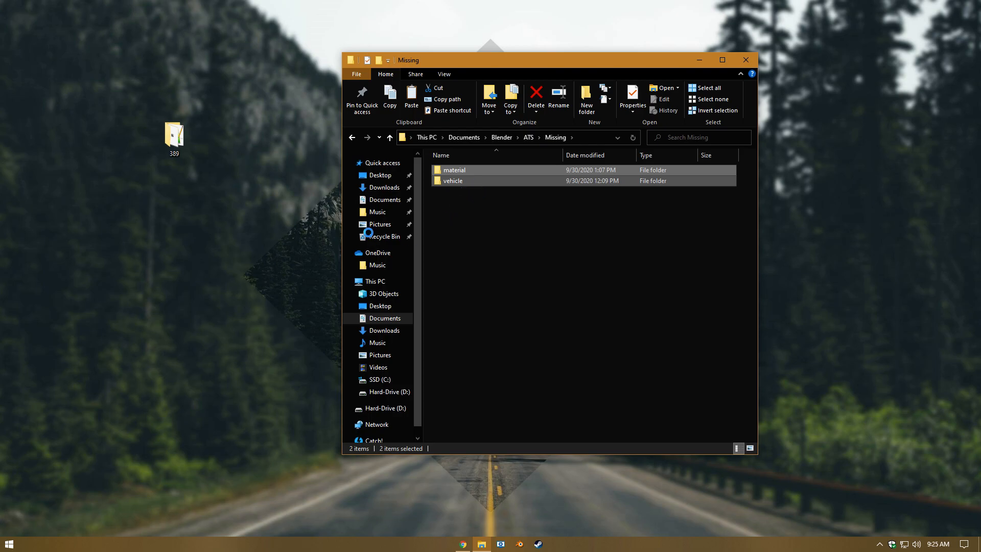
{"action": "key", "text": "Menu"}
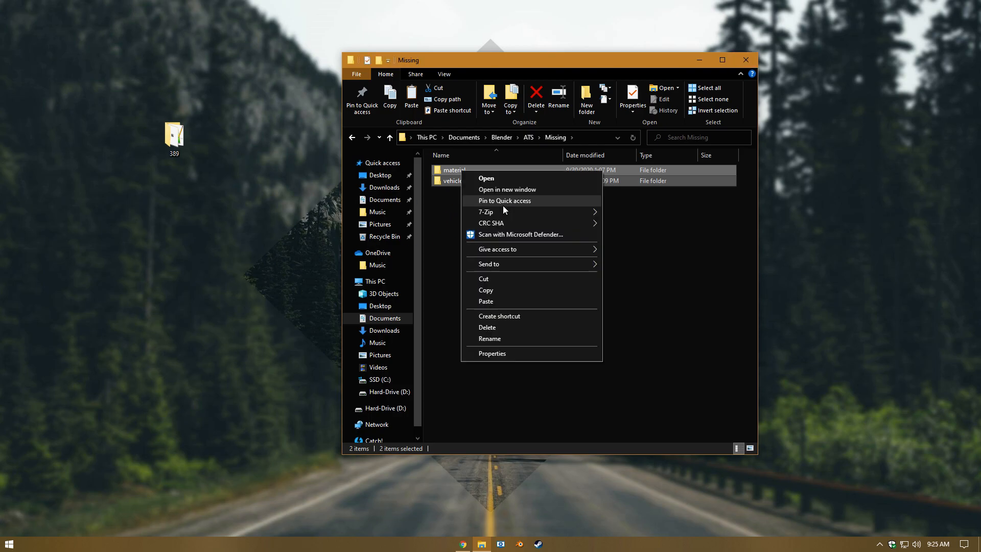
{"action": "left_click", "coordinate": [483, 289]}
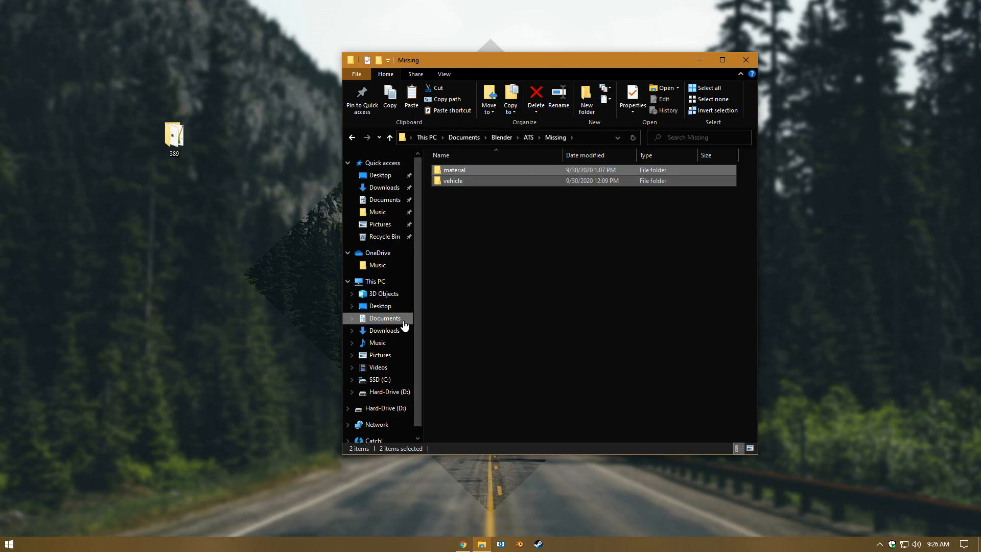
Examine the extracted files and folders in the 389 desktop folder and close it
{"action": "double_click", "coordinate": [174, 135]}
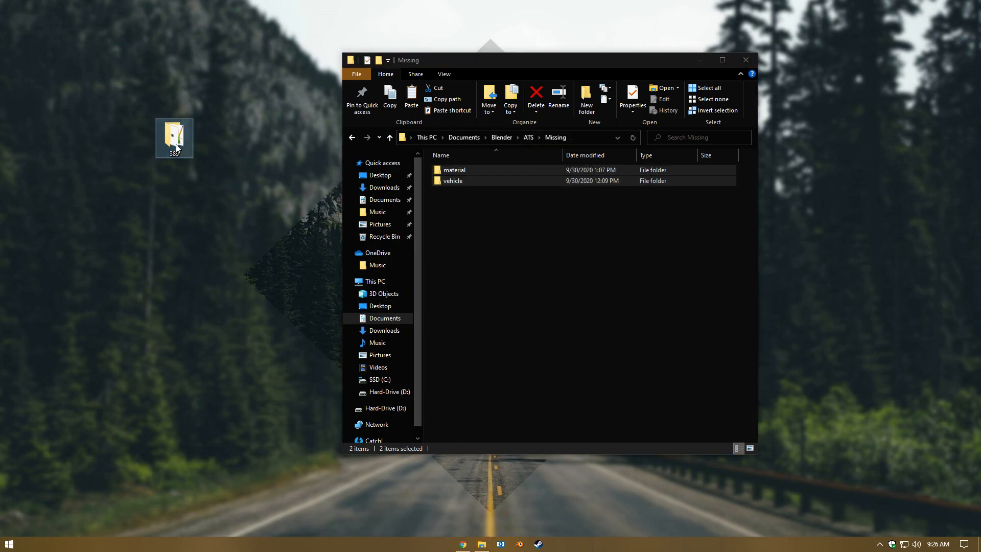
{"action": "left_click_drag", "start_coordinate": [474, 340], "coordinate": [484, 179]}
{"action": "left_click", "coordinate": [513, 352]}
{"action": "left_click_drag", "start_coordinate": [470, 302], "coordinate": [467, 261]}
{"action": "left_click", "coordinate": [467, 260]}
{"action": "mouse_move", "coordinate": [486, 296]}
{"action": "left_mouse_down"}
{"action": "mouse_move", "coordinate": [466, 246]}
{"action": "mouse_move", "coordinate": [476, 306]}
{"action": "left_mouse_up"}
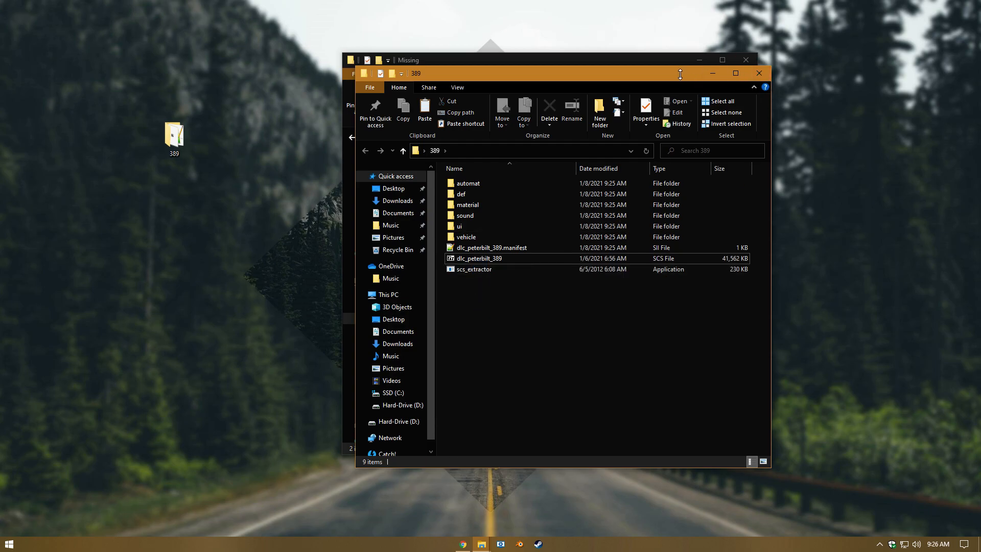
{"action": "left_click", "coordinate": [758, 72]}
{"action": "left_click", "coordinate": [613, 75]}
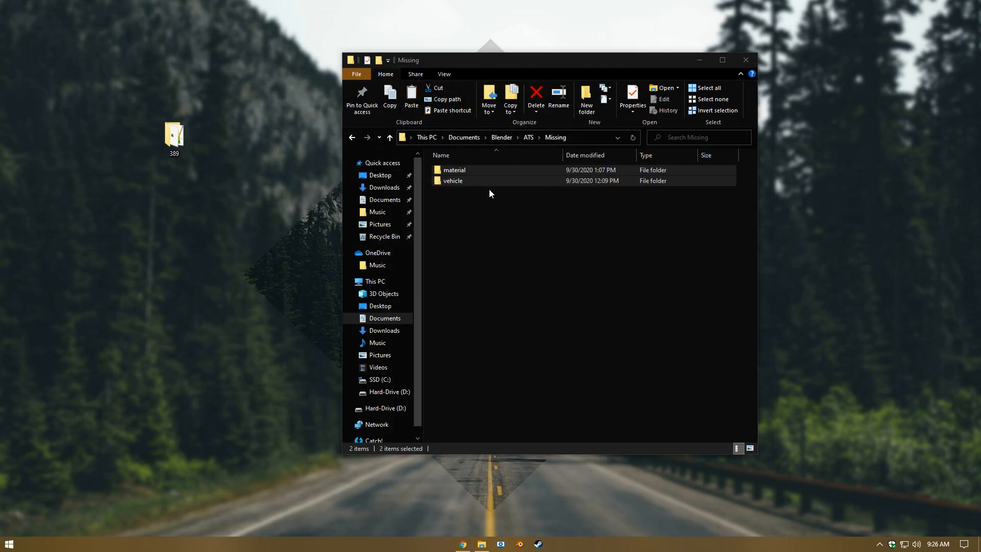
Move converter_pix from the ATS Trucks folder to the desktop and convert the 389 folder with it
{"action": "left_click", "coordinate": [522, 137]}
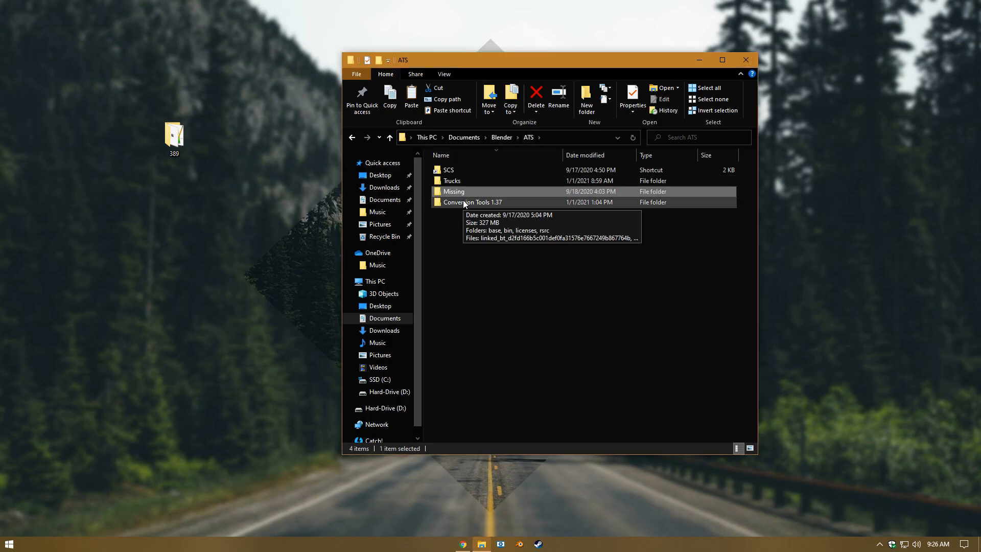
{"action": "double_click", "coordinate": [462, 182]}
{"action": "left_click_drag", "start_coordinate": [479, 180], "coordinate": [178, 189]}
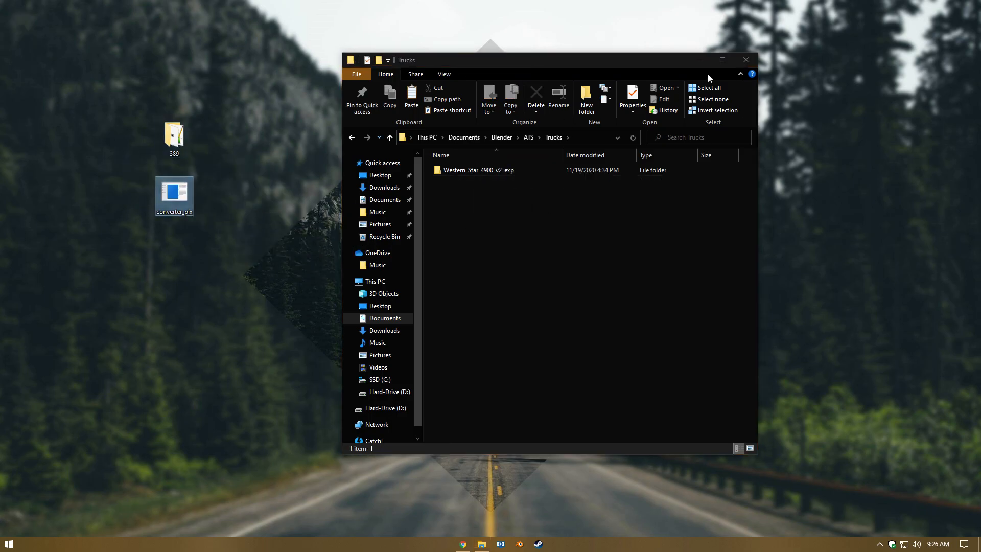
{"action": "left_click", "coordinate": [746, 60]}
{"action": "left_click_drag", "start_coordinate": [174, 136], "coordinate": [176, 206]}
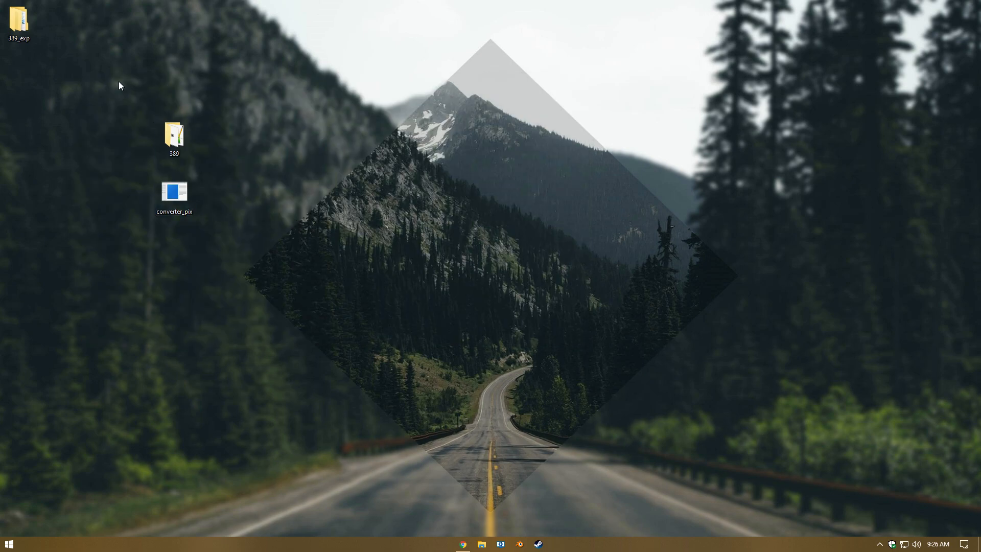
Paste the copied material and vehicle folders into the 389_exp folder and close its window
{"action": "mouse_move", "coordinate": [18, 23]}
{"action": "left_mouse_down"}
{"action": "mouse_move", "coordinate": [102, 87]}
{"action": "mouse_move", "coordinate": [19, 24]}
{"action": "left_mouse_up"}
{"action": "double_click", "coordinate": [20, 23]}
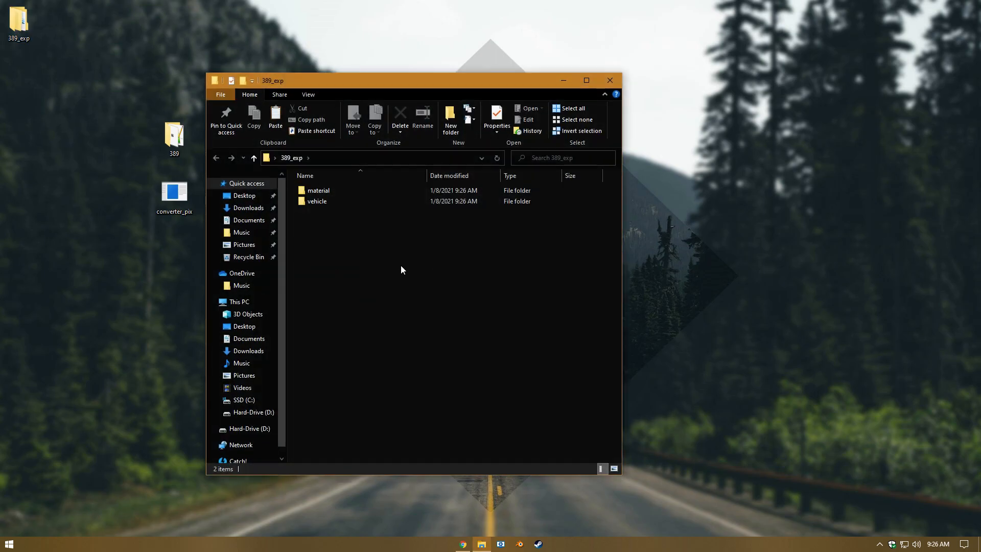
{"action": "key", "text": "ctrl+v"}
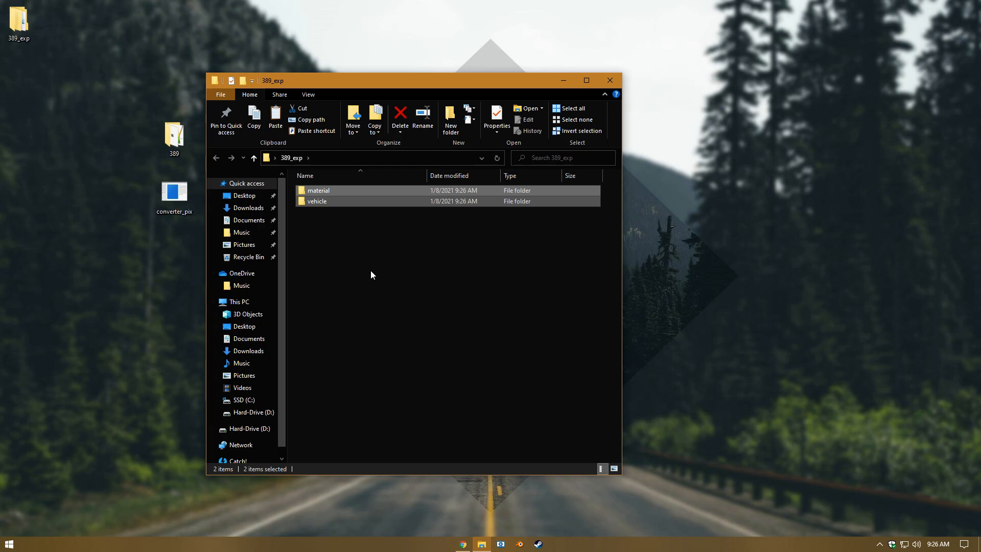
{"action": "left_click", "coordinate": [603, 80]}
Switch to Blender, start an SCS Formats (.pim) import and make the desktop folder 389_exp the SCS project base path
{"action": "left_click", "coordinate": [527, 542]}
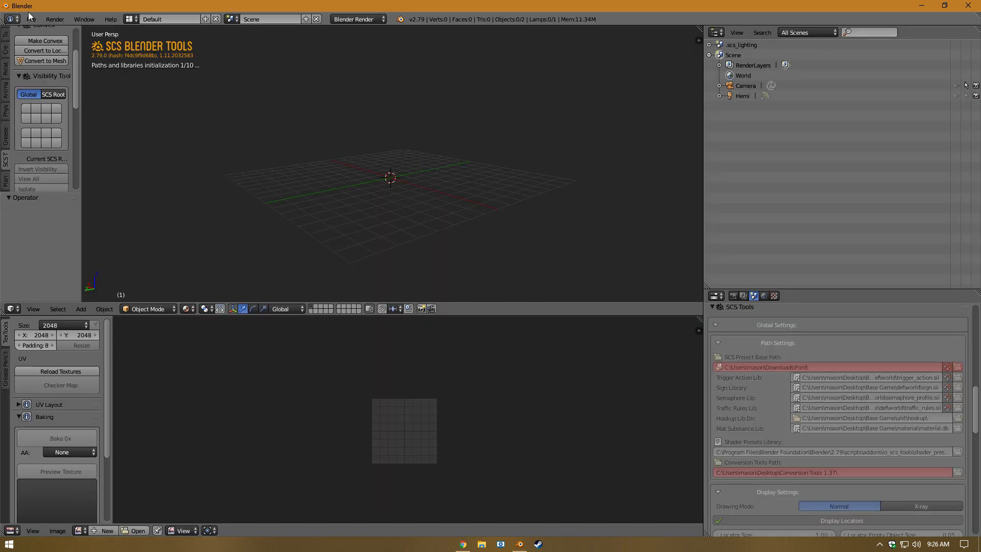
{"action": "left_click", "coordinate": [31, 20]}
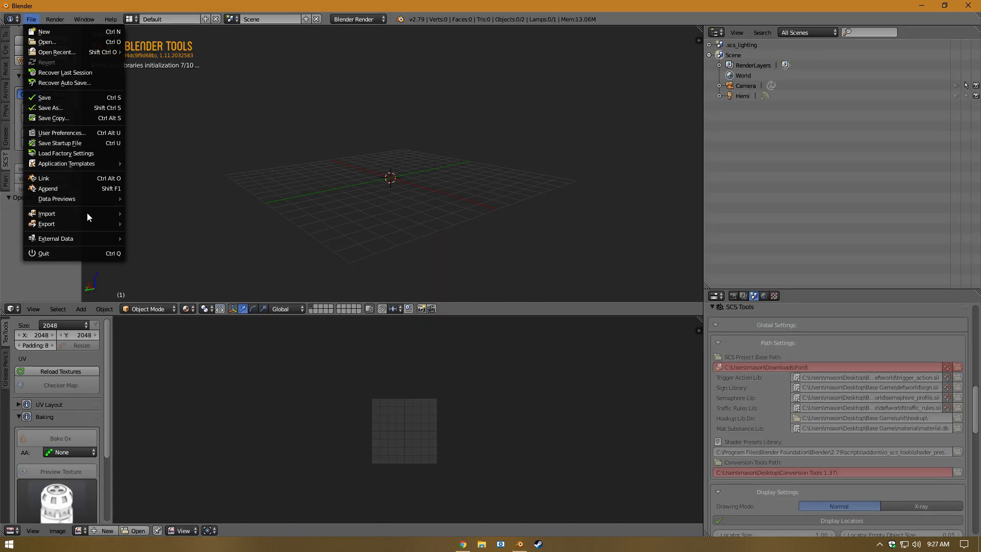
{"action": "mouse_move", "coordinate": [87, 213]}
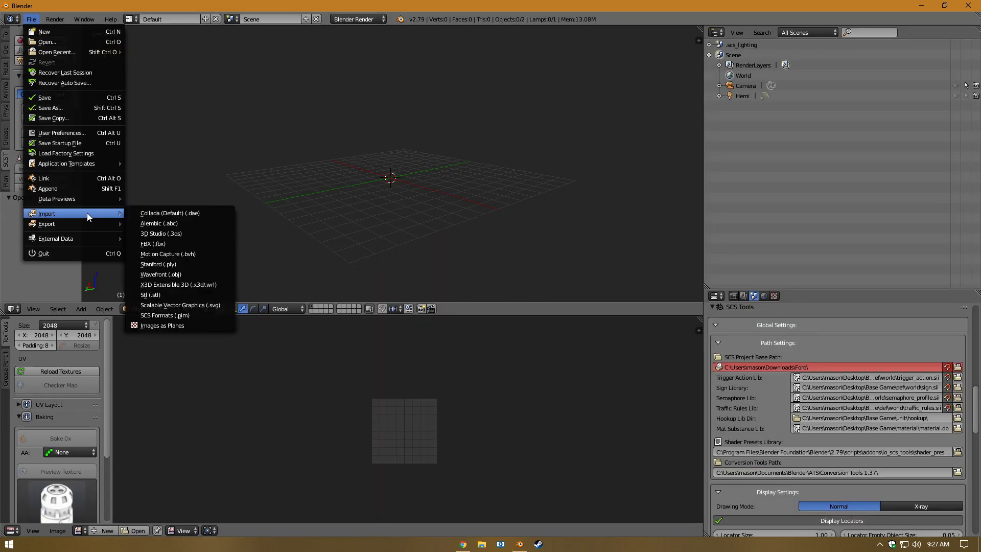
{"action": "left_click", "coordinate": [185, 315]}
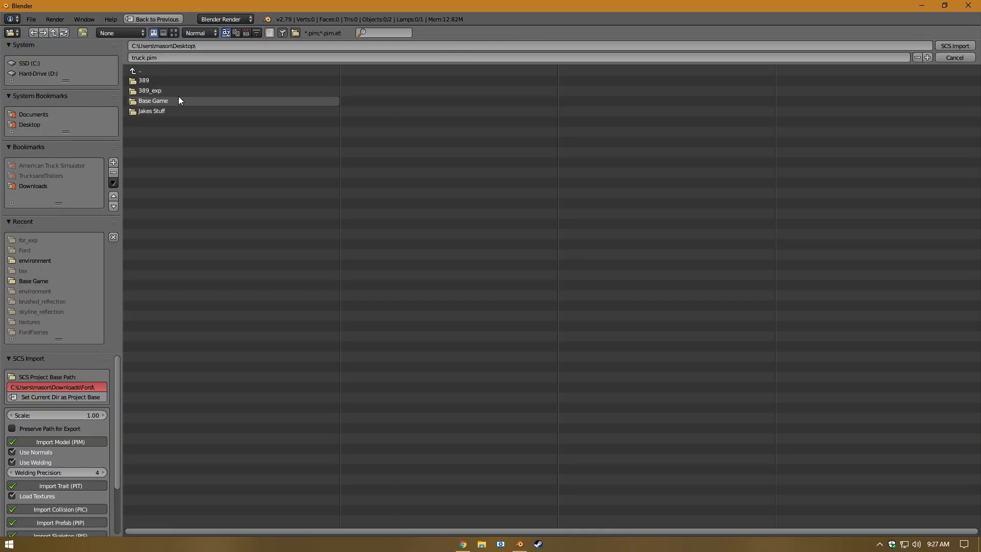
{"action": "left_click", "coordinate": [163, 90]}
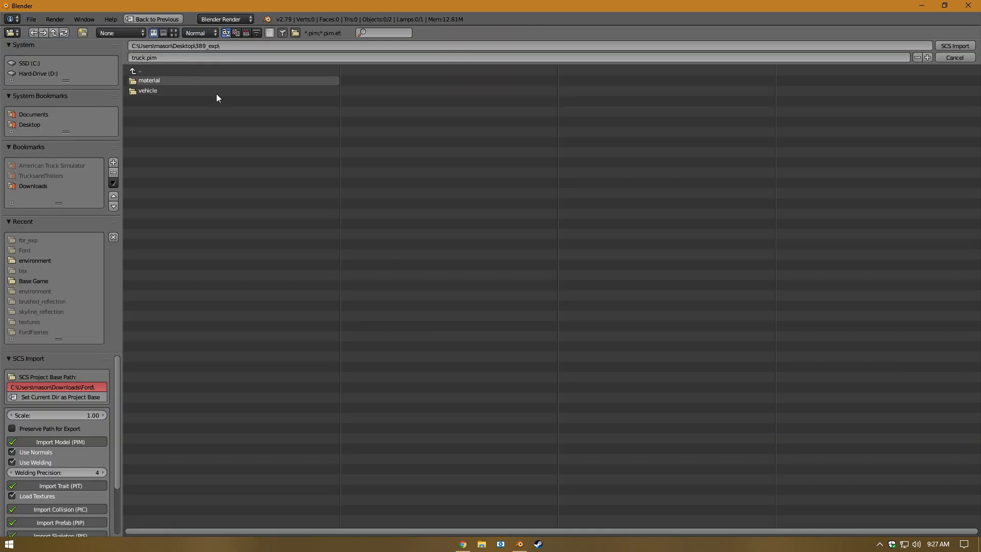
{"action": "left_click", "coordinate": [60, 398]}
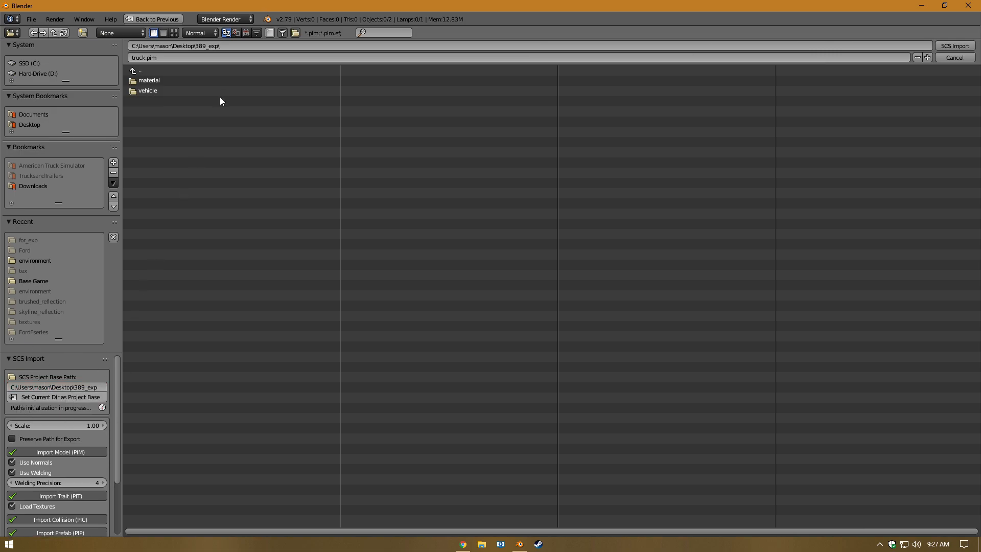
Import the truck model from the vehicle > truck folder and dismiss the import warning summary
{"action": "left_click", "coordinate": [179, 88]}
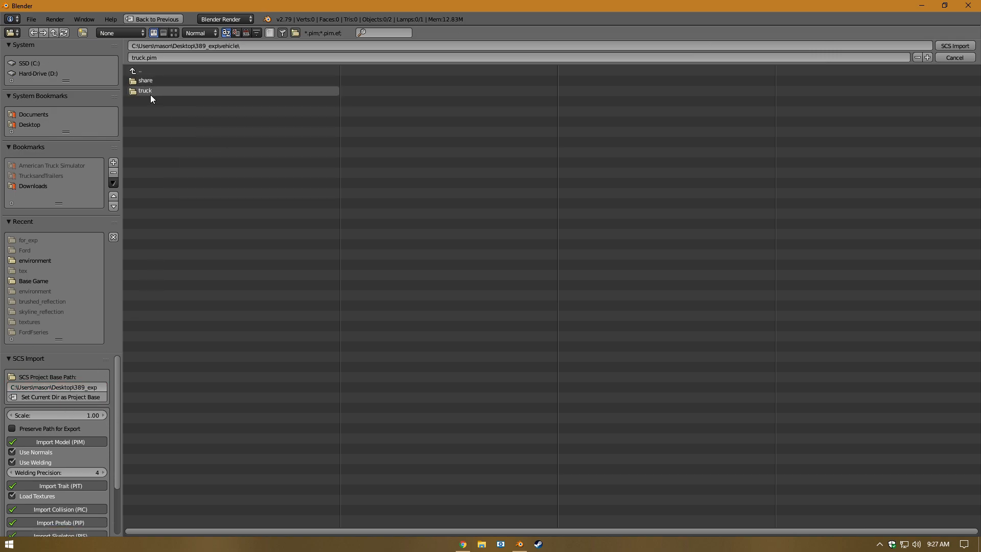
{"action": "left_click", "coordinate": [151, 92]}
{"action": "left_click", "coordinate": [166, 80]}
{"action": "double_click", "coordinate": [153, 101]}
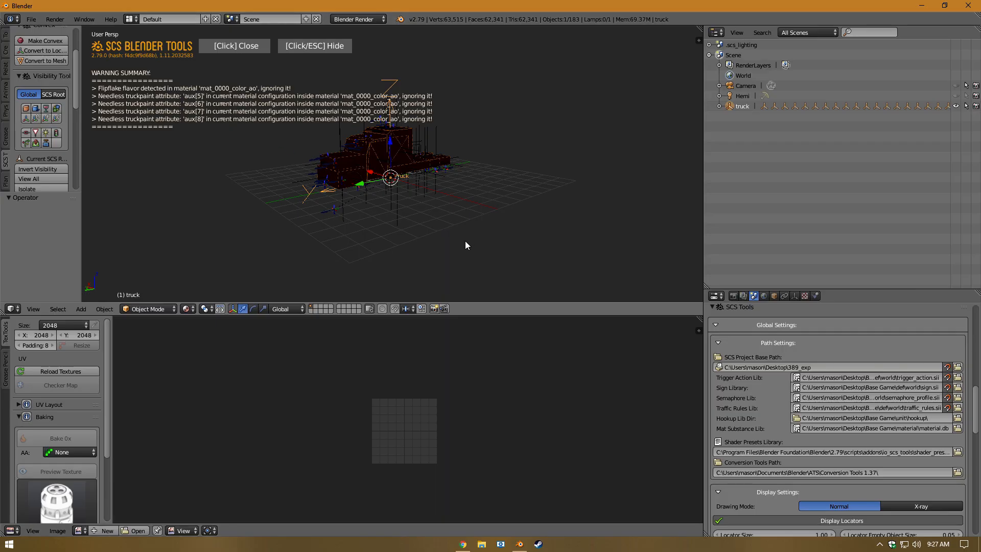
{"action": "scroll", "coordinate": [465, 240], "scroll_direction": "up", "scroll_amount": 4}
{"action": "middle_click_drag", "start_coordinate": [328, 140], "coordinate": [421, 175]}
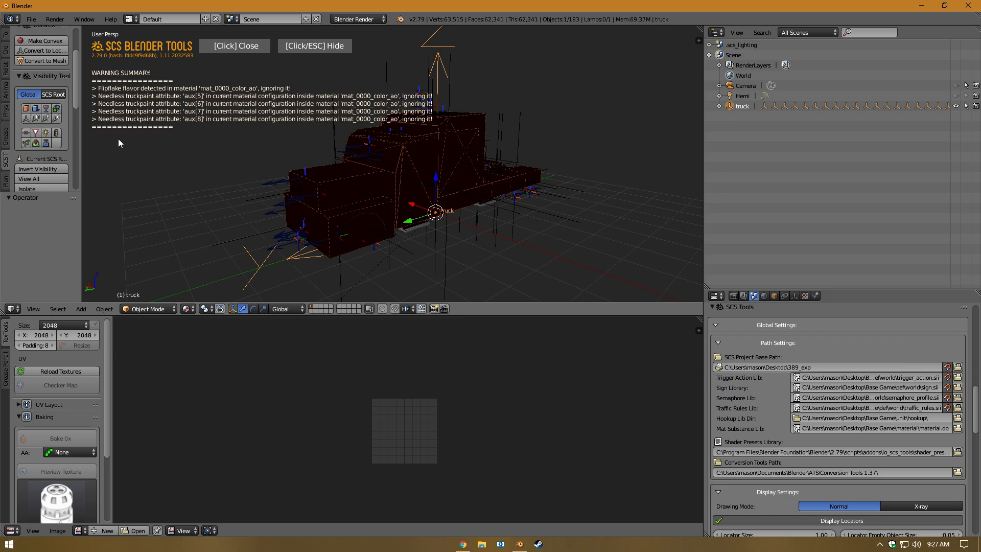
{"action": "left_click", "coordinate": [228, 48]}
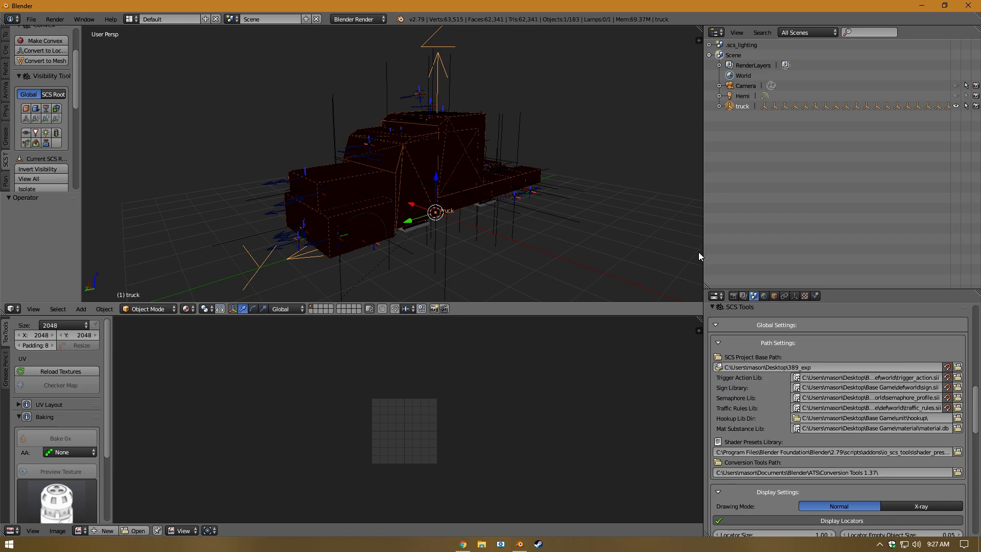
Hide all of the imported truck's objects in the viewport and display the truck's SCS parts and variants lists
{"action": "scroll", "coordinate": [368, 199], "scroll_direction": "down", "scroll_amount": 1}
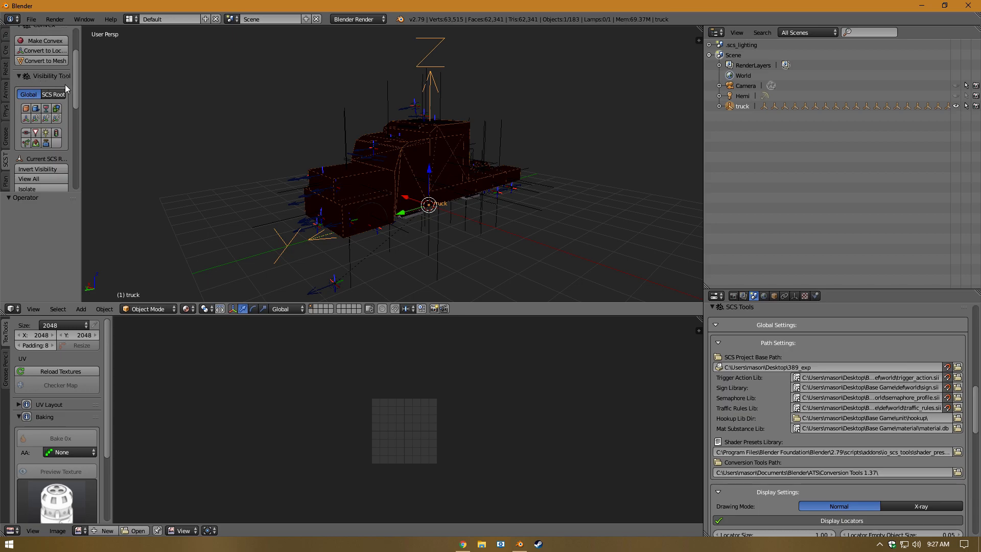
{"action": "left_click", "coordinate": [56, 117]}
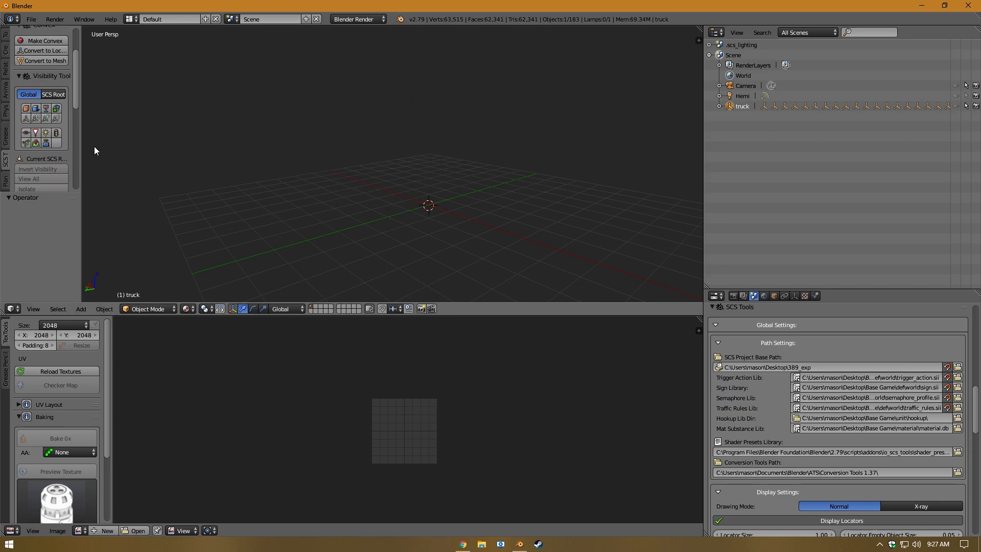
{"action": "left_click", "coordinate": [774, 295]}
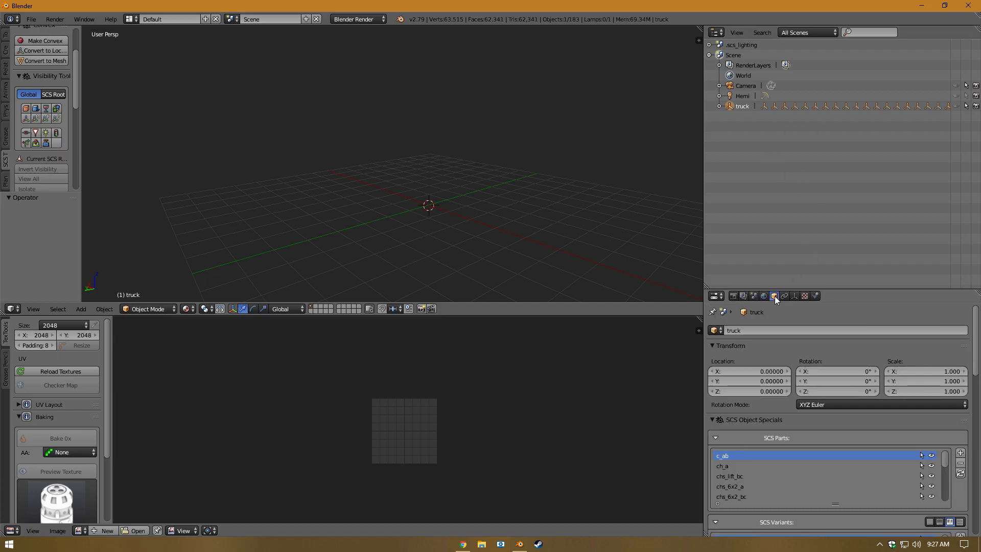
{"action": "scroll", "coordinate": [736, 369], "scroll_direction": "down", "scroll_amount": 6}
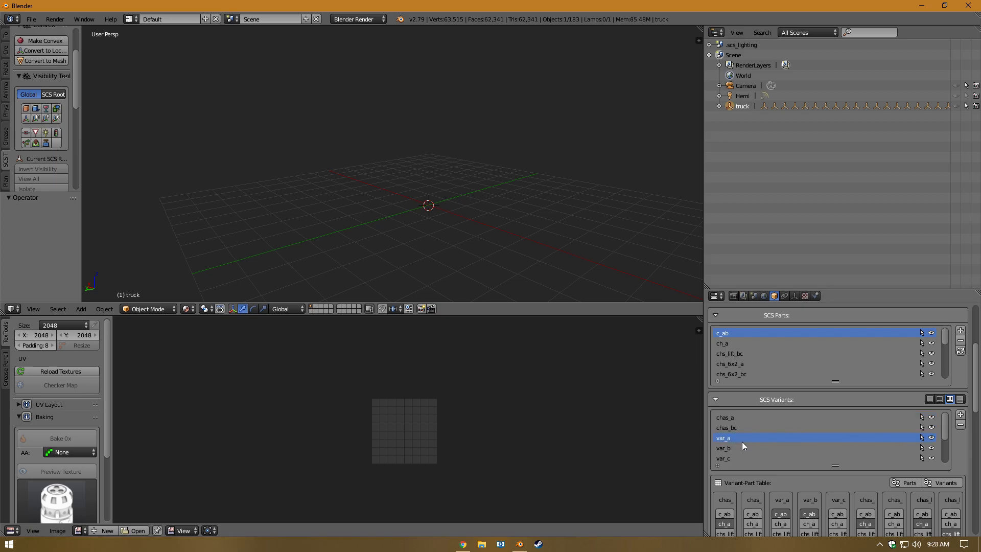
Toggle the visibility of the truck's cab variant and show the chas_a chassis variant in the viewport
{"action": "left_click", "coordinate": [932, 448]}
{"action": "left_click", "coordinate": [931, 448]}
{"action": "left_click", "coordinate": [931, 448]}
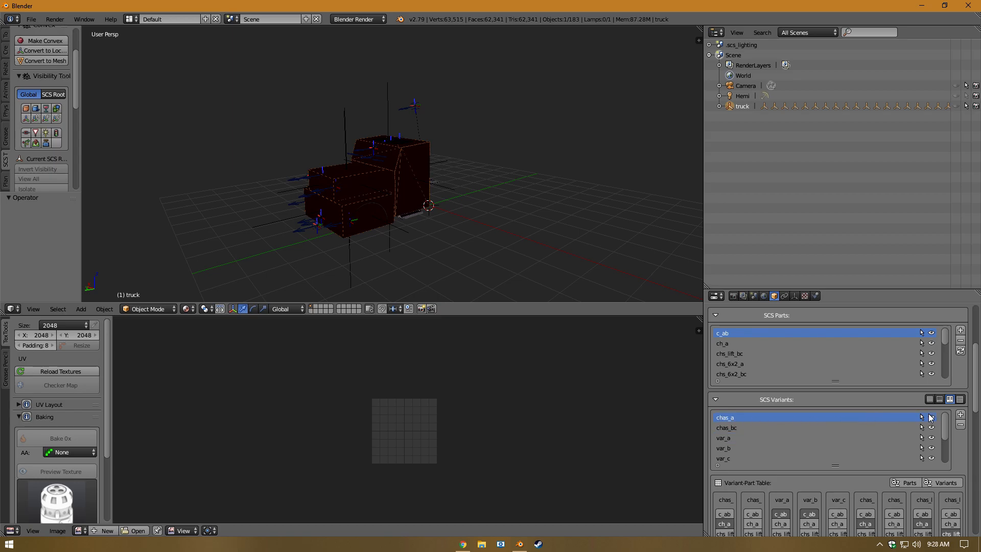
{"action": "left_click", "coordinate": [930, 418]}
{"action": "scroll", "coordinate": [467, 203], "scroll_direction": "up", "scroll_amount": 2}
{"action": "scroll", "coordinate": [460, 204], "scroll_direction": "down", "scroll_amount": 3}
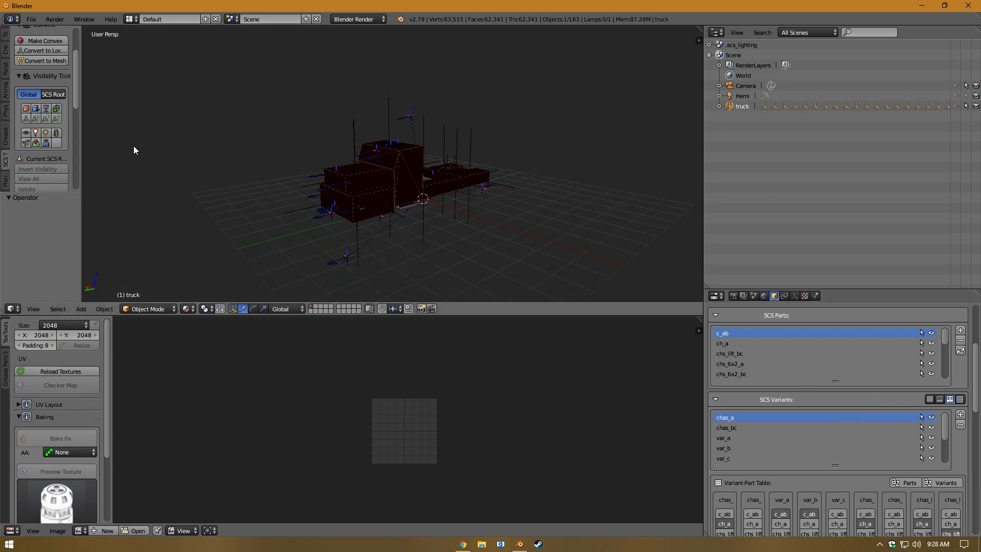
{"action": "scroll", "coordinate": [385, 183], "scroll_direction": "up", "scroll_amount": 2}
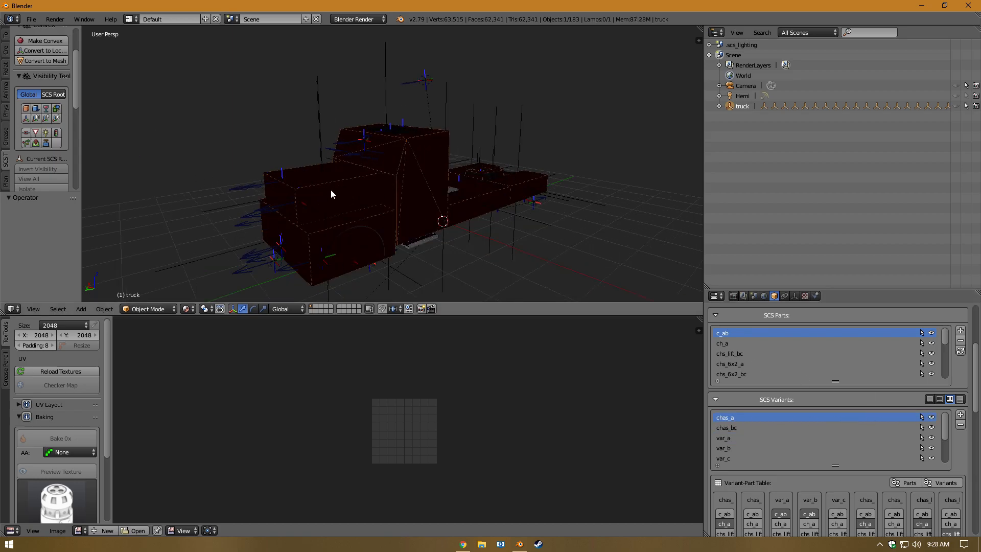
Hide the truck's collision and model locators in the viewport so that only the mesh remains
{"action": "left_click", "coordinate": [56, 120]}
{"action": "left_click", "coordinate": [37, 121]}
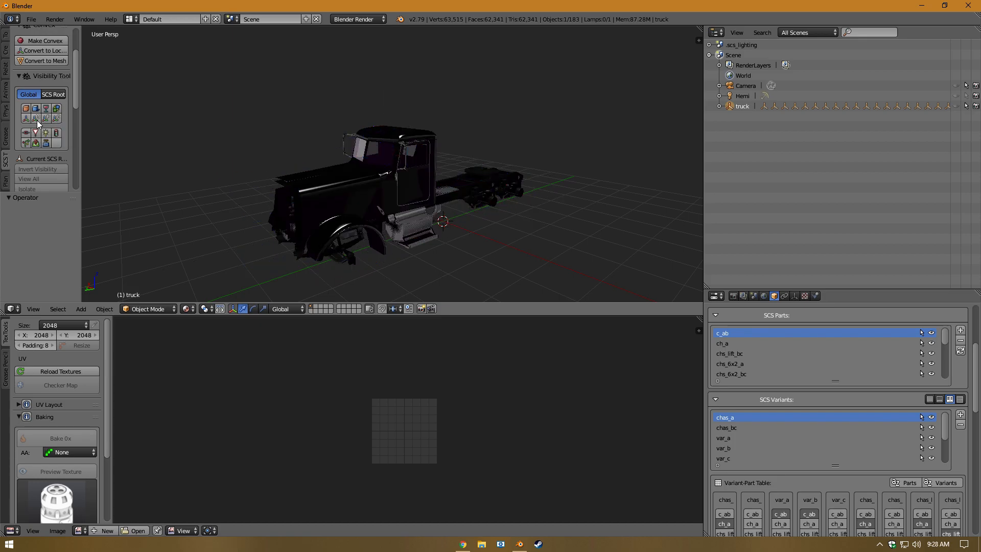
{"action": "mouse_move", "coordinate": [368, 226]}
{"action": "middle_mouse_down"}
{"action": "mouse_move", "coordinate": [508, 247]}
{"action": "mouse_move", "coordinate": [574, 238]}
{"action": "mouse_move", "coordinate": [339, 202]}
{"action": "mouse_move", "coordinate": [367, 216]}
{"action": "mouse_move", "coordinate": [356, 189]}
{"action": "mouse_move", "coordinate": [299, 215]}
{"action": "mouse_move", "coordinate": [366, 239]}
{"action": "middle_mouse_up"}
{"action": "middle_click_drag", "start_coordinate": [361, 177], "coordinate": [422, 163]}
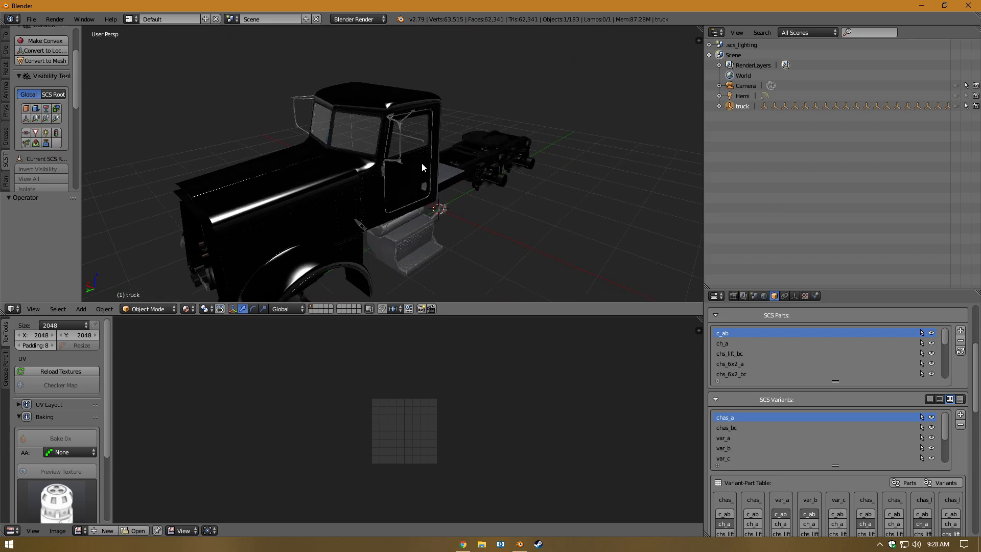
Import the exhaust01 model in SCS format from the vehicle > truck > upgrade > exhaust folder
{"action": "left_click", "coordinate": [31, 19]}
{"action": "mouse_move", "coordinate": [76, 217]}
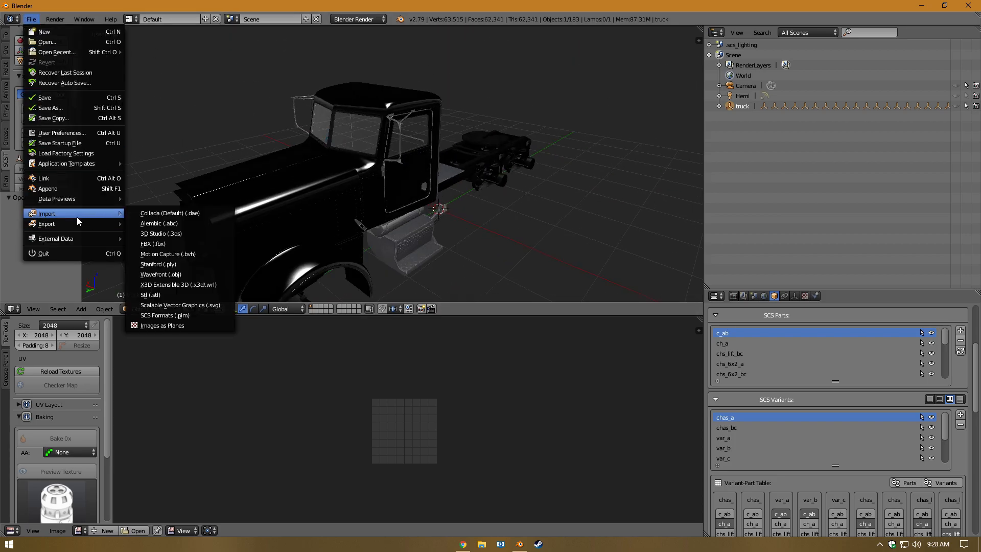
{"action": "left_click", "coordinate": [173, 316]}
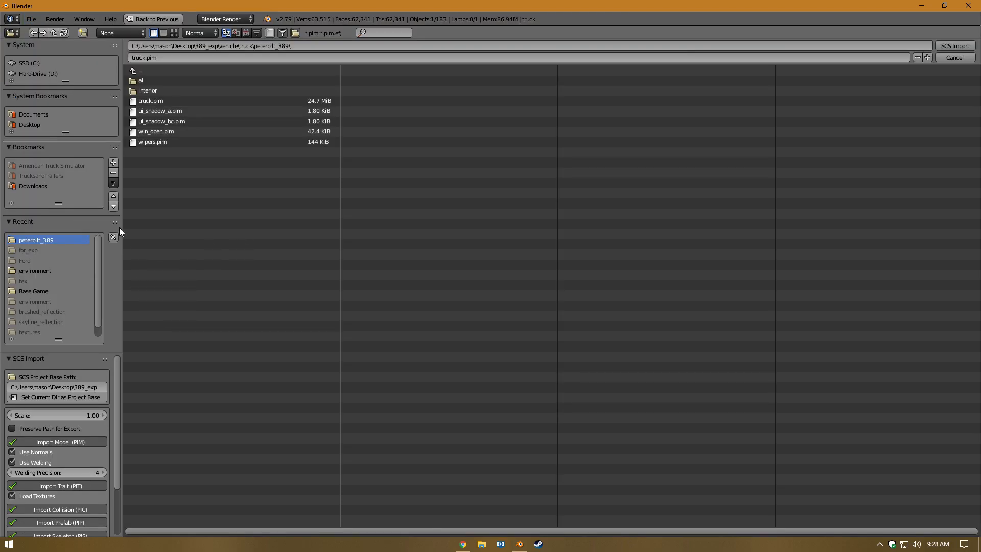
{"action": "left_click", "coordinate": [137, 72]}
{"action": "left_click", "coordinate": [155, 99]}
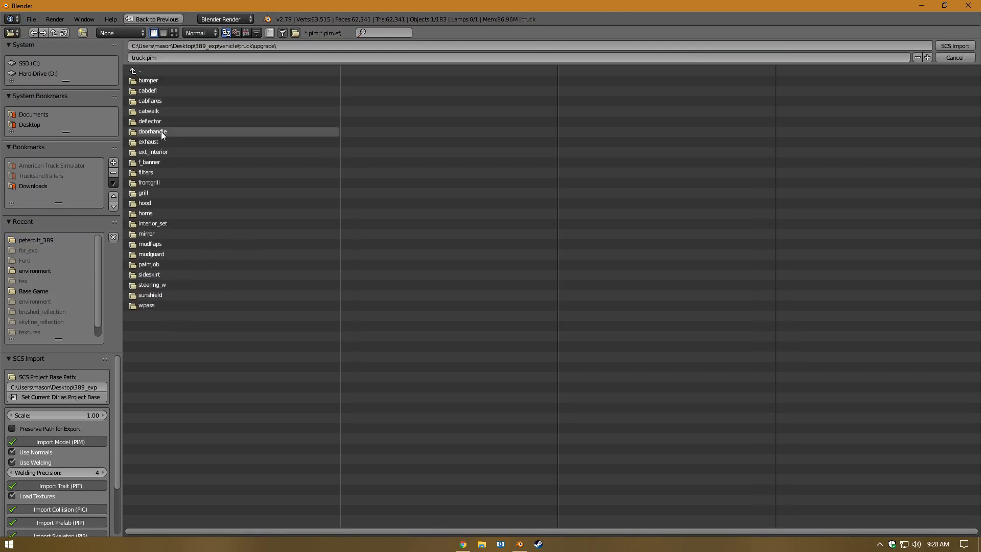
{"action": "left_click", "coordinate": [149, 142]}
{"action": "left_click", "coordinate": [155, 80]}
{"action": "double_click", "coordinate": [155, 77]}
{"action": "middle_click_drag", "start_coordinate": [534, 93], "coordinate": [406, 186]}
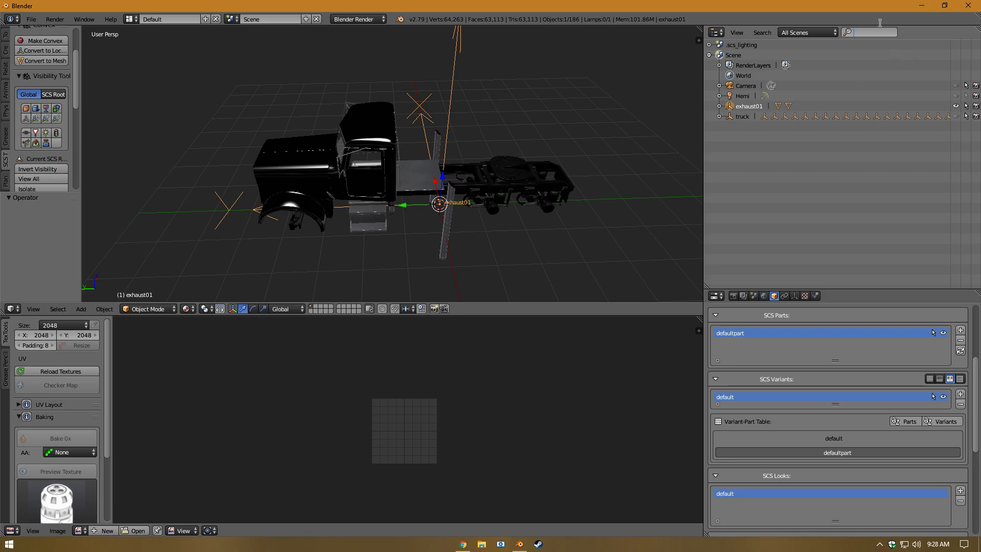
Filter the outliner by "exh", select the truck's exhaust locator and snap the 3D cursor to it
{"action": "type", "text": "exh"}
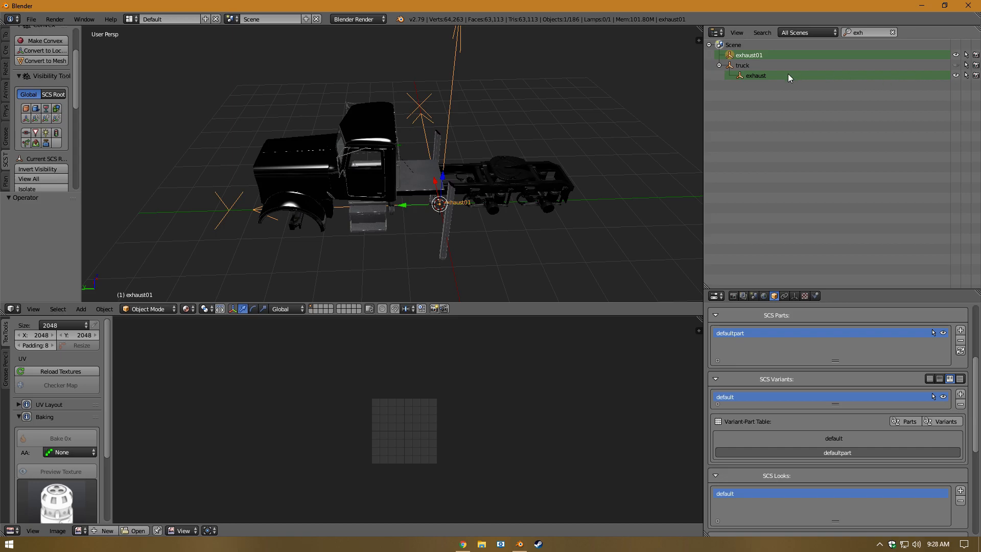
{"action": "left_click", "coordinate": [762, 77]}
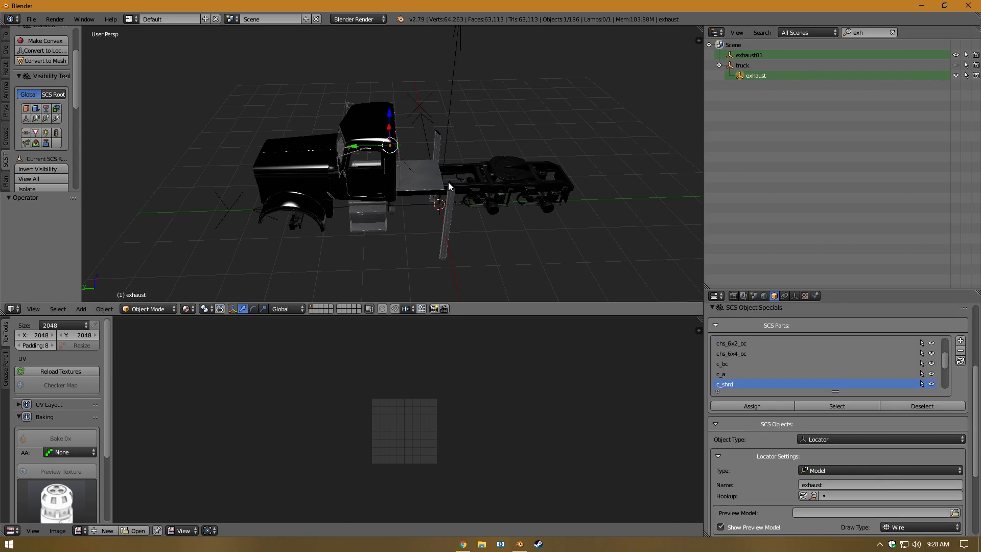
{"action": "key", "text": "shift+s"}
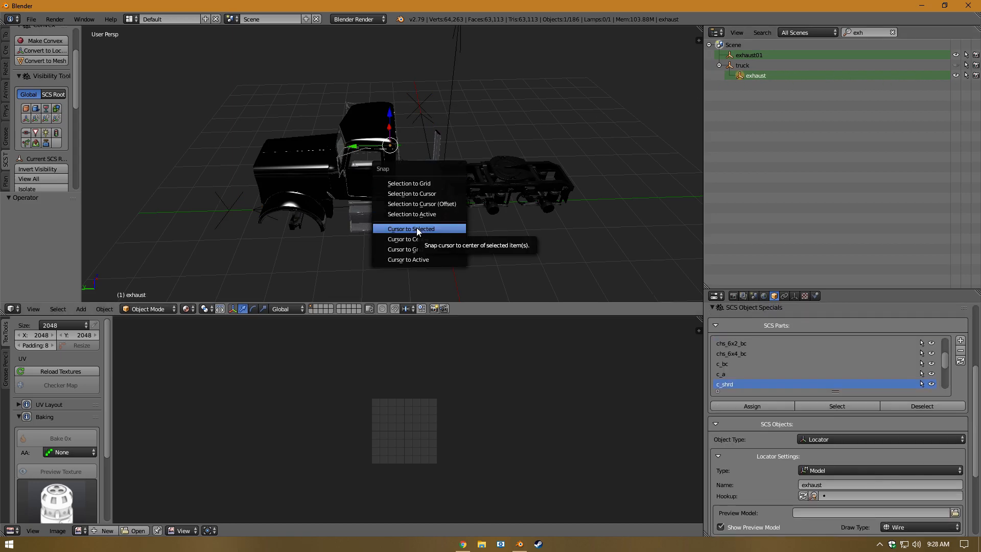
{"action": "left_click", "coordinate": [416, 228]}
{"action": "key", "text": "shift+s"}
{"action": "left_click", "coordinate": [440, 158]}
Snap the exhaust01 root object to the 3D cursor and clear the outliner filter
{"action": "left_click", "coordinate": [749, 56]}
{"action": "key", "text": "shift+s"}
{"action": "left_click", "coordinate": [406, 128]}
{"action": "middle_click_drag", "start_coordinate": [406, 123], "coordinate": [310, 179]}
{"action": "scroll", "coordinate": [534, 131], "scroll_direction": "up", "scroll_amount": 4}
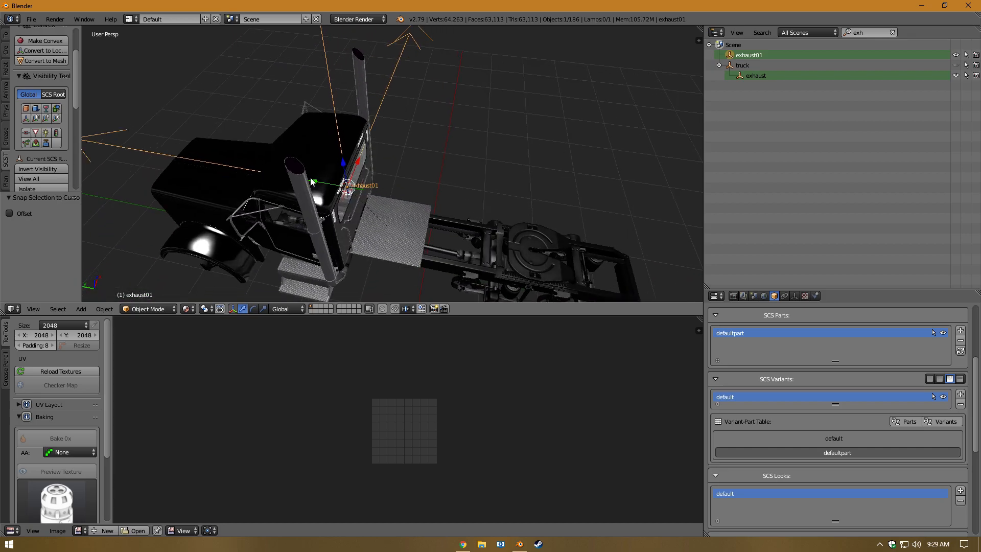
{"action": "left_click", "coordinate": [893, 32]}
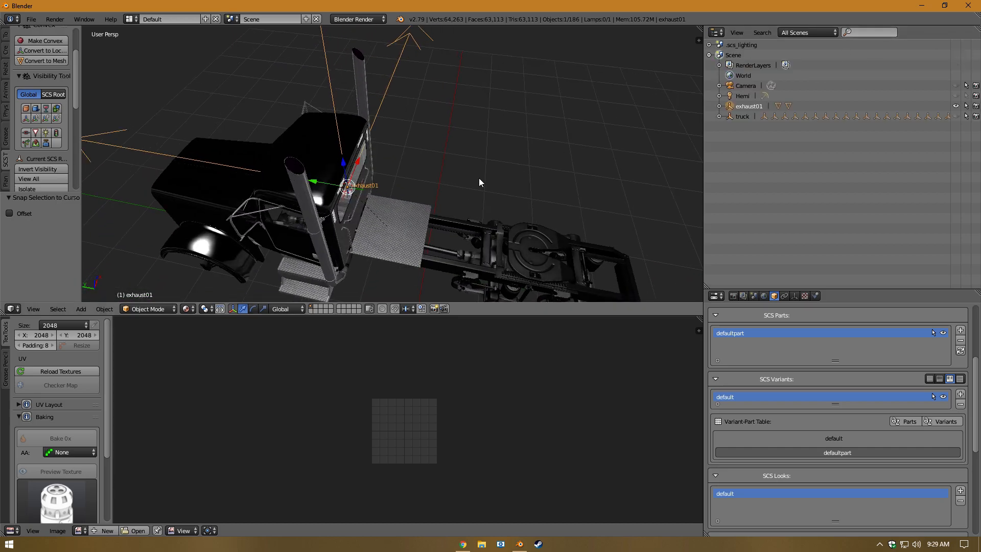
Select the exhaust's piece_1.001 mesh in the viewport and try moving it
{"action": "mouse_move", "coordinate": [480, 178]}
{"action": "middle_mouse_down"}
{"action": "mouse_move", "coordinate": [508, 200]}
{"action": "mouse_move", "coordinate": [548, 195]}
{"action": "mouse_move", "coordinate": [469, 191]}
{"action": "middle_mouse_up"}
{"action": "scroll", "coordinate": [509, 199], "scroll_direction": "up", "scroll_amount": 5}
{"action": "middle_click_drag", "start_coordinate": [400, 170], "coordinate": [392, 175]}
{"action": "right_click", "coordinate": [356, 198]}
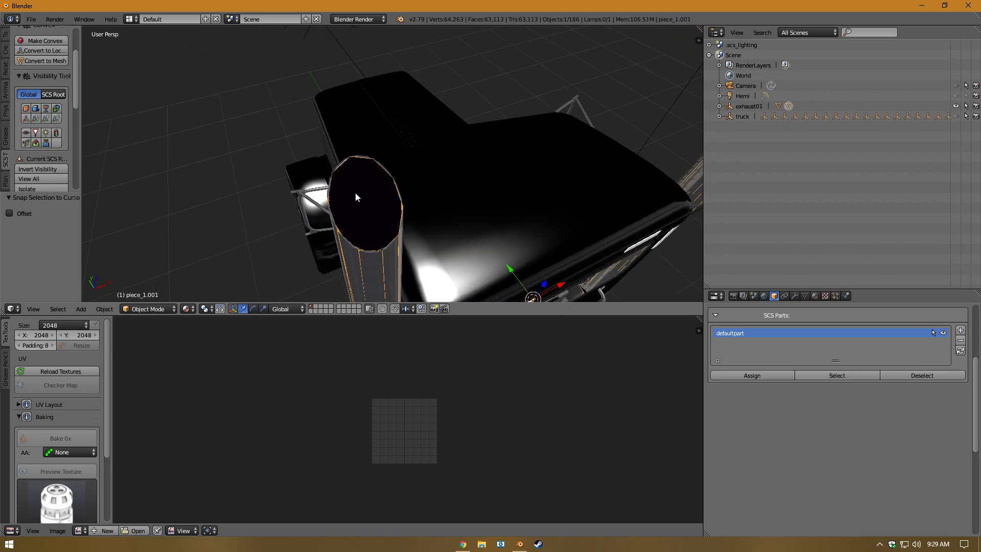
{"action": "middle_click_drag", "start_coordinate": [480, 194], "coordinate": [522, 154]}
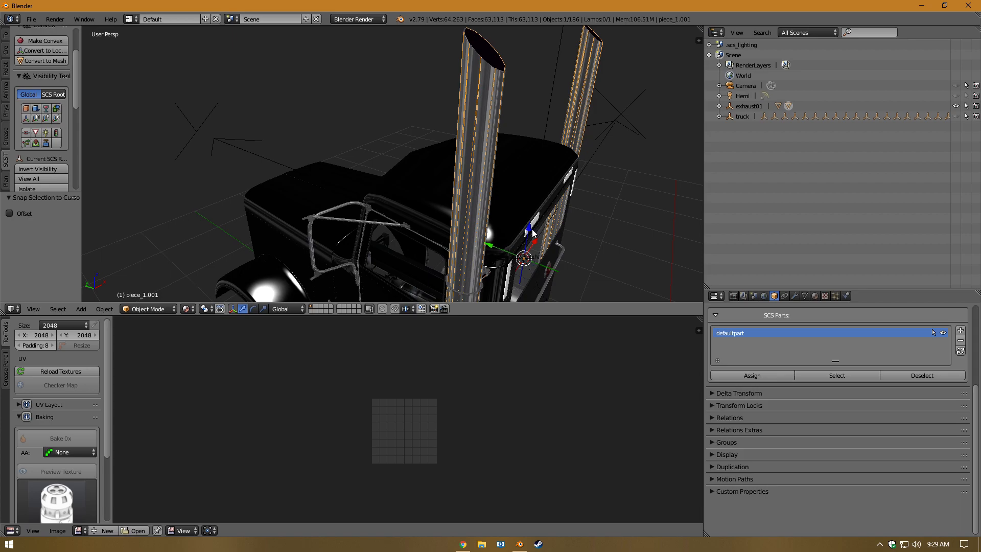
{"action": "middle_click_drag", "start_coordinate": [531, 230], "coordinate": [538, 222]}
{"action": "key", "text": "g"}
{"action": "right_click", "coordinate": [525, 181]}
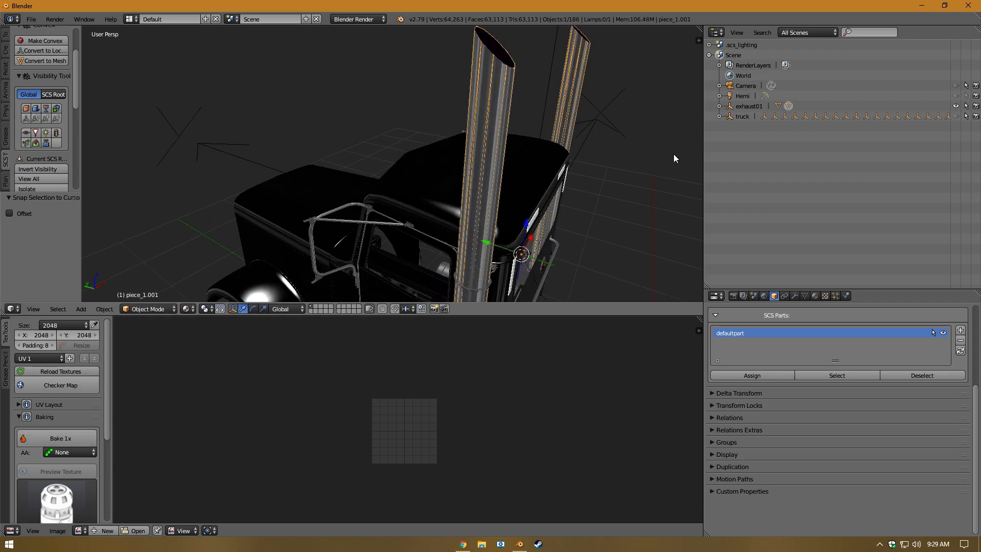
Expand exhaust01 in the outliner and hide its piece_1.001 mesh
{"action": "left_click", "coordinate": [719, 106]}
{"action": "left_click", "coordinate": [769, 117]}
{"action": "left_click", "coordinate": [757, 126]}
{"action": "key", "text": "g"}
{"action": "right_click", "coordinate": [545, 110]}
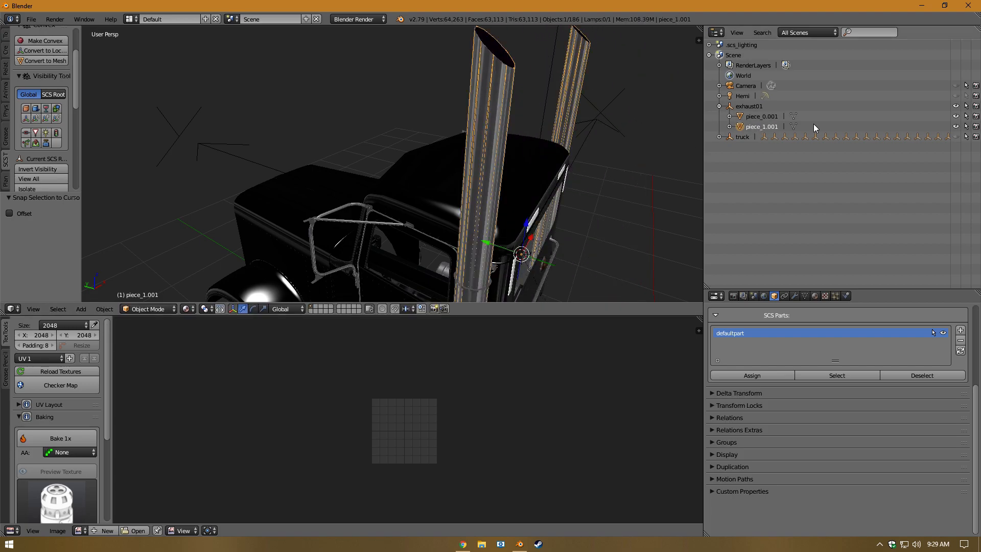
{"action": "left_click", "coordinate": [957, 126]}
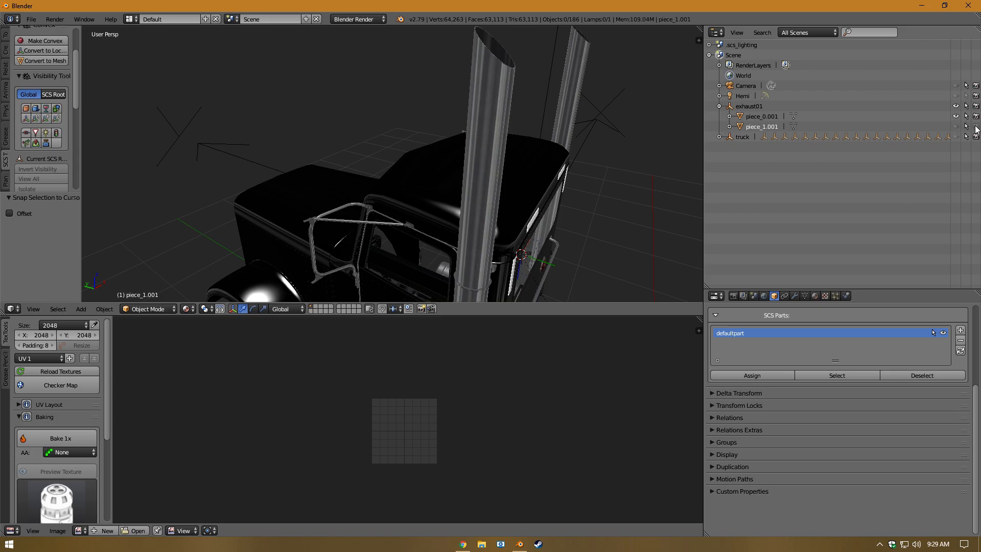
{"action": "middle_click_drag", "start_coordinate": [505, 171], "coordinate": [792, 114]}
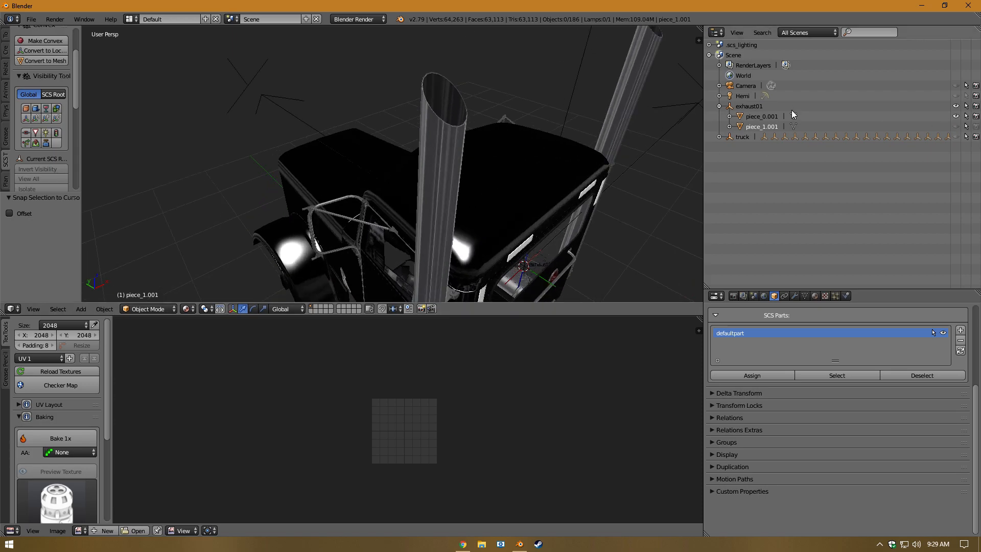
Select the exhaust pipes piece_0.001 and add the cab body mesh piece_36 to the selection, checking it with cancelled test moves
{"action": "left_click", "coordinate": [756, 116]}
{"action": "middle_click_drag", "start_coordinate": [639, 154], "coordinate": [532, 203]}
{"action": "scroll", "coordinate": [375, 188], "scroll_direction": "up", "scroll_amount": 3}
{"action": "scroll", "coordinate": [431, 200], "scroll_direction": "down", "scroll_amount": 3}
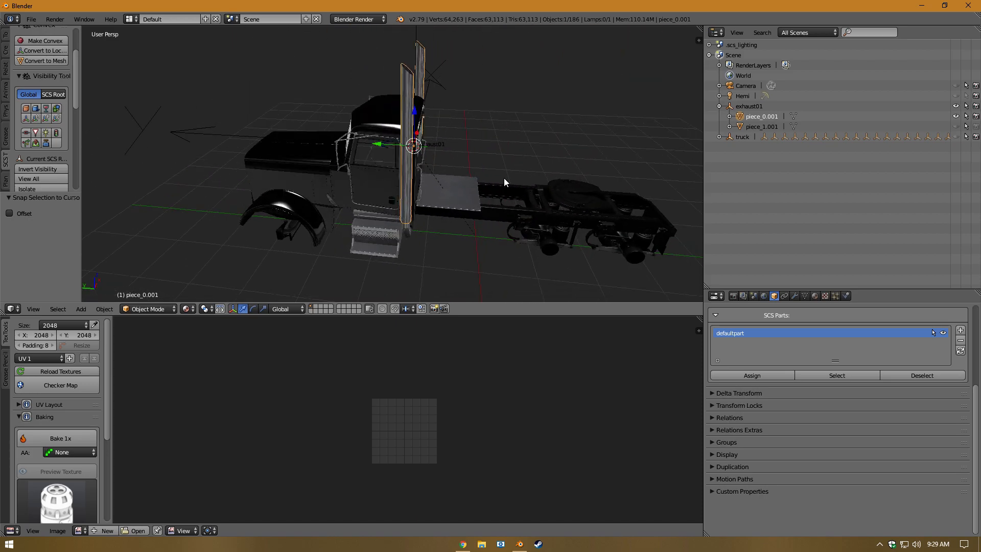
{"action": "middle_click_drag", "start_coordinate": [469, 154], "coordinate": [384, 207]}
{"action": "scroll", "coordinate": [384, 199], "scroll_direction": "up", "scroll_amount": 4}
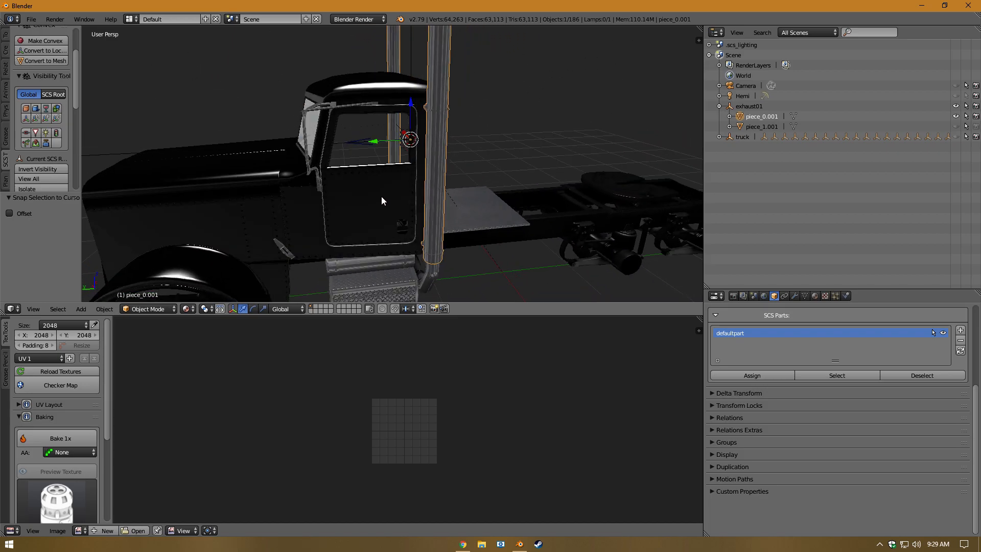
{"action": "right_click", "coordinate": [382, 197], "text": "shift"}
{"action": "key", "text": "g"}
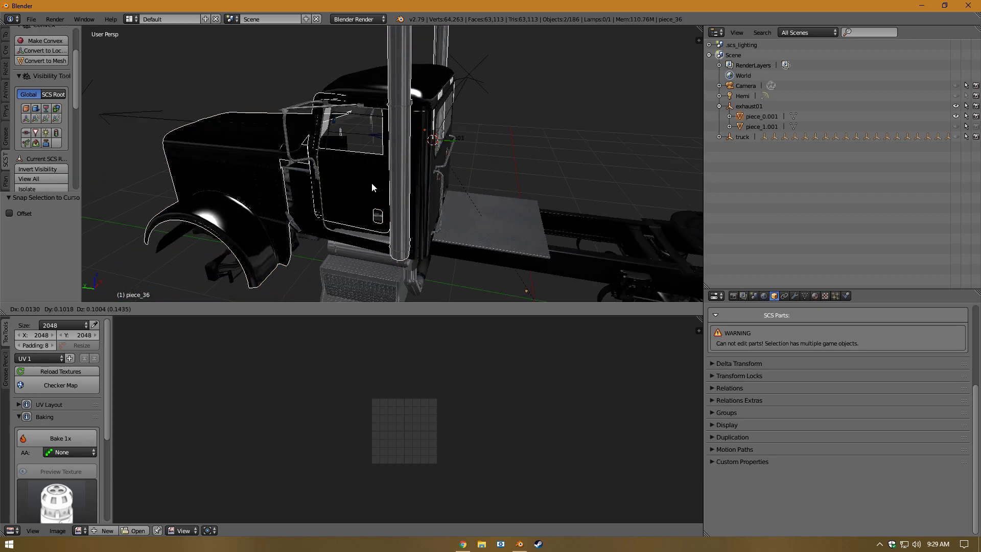
{"action": "right_click", "coordinate": [334, 209]}
{"action": "middle_click_drag", "start_coordinate": [395, 204], "coordinate": [363, 223]}
{"action": "scroll", "coordinate": [363, 217], "scroll_direction": "up", "scroll_amount": 3}
{"action": "key", "text": "g"}
{"action": "right_click", "coordinate": [439, 137]}
Add the rear cab mesh piece_1 and the lower exhaust pipe piece_28 to the selection, checking each with a cancelled test move
{"action": "middle_click_drag", "start_coordinate": [440, 136], "coordinate": [399, 159]}
{"action": "right_click", "coordinate": [400, 158], "text": "shift"}
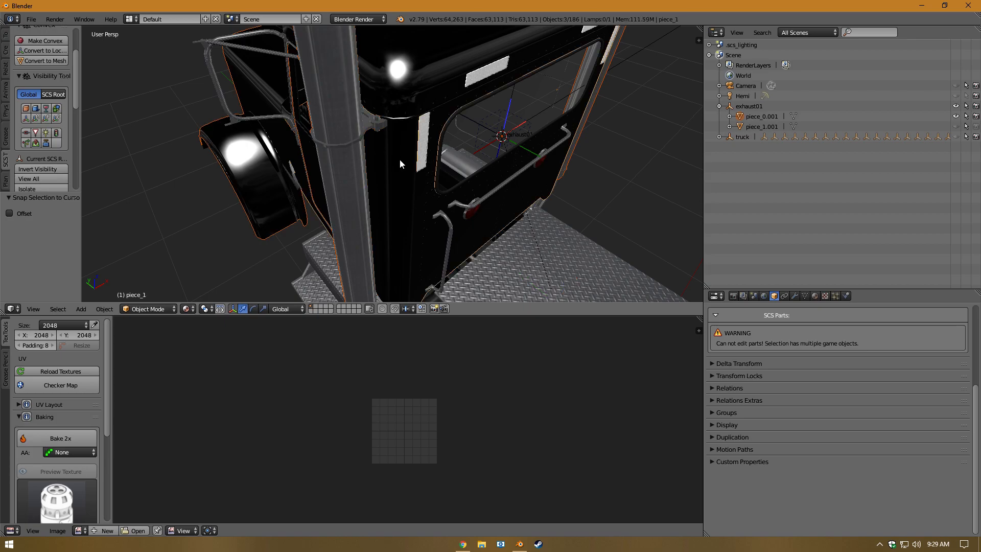
{"action": "key", "text": "g"}
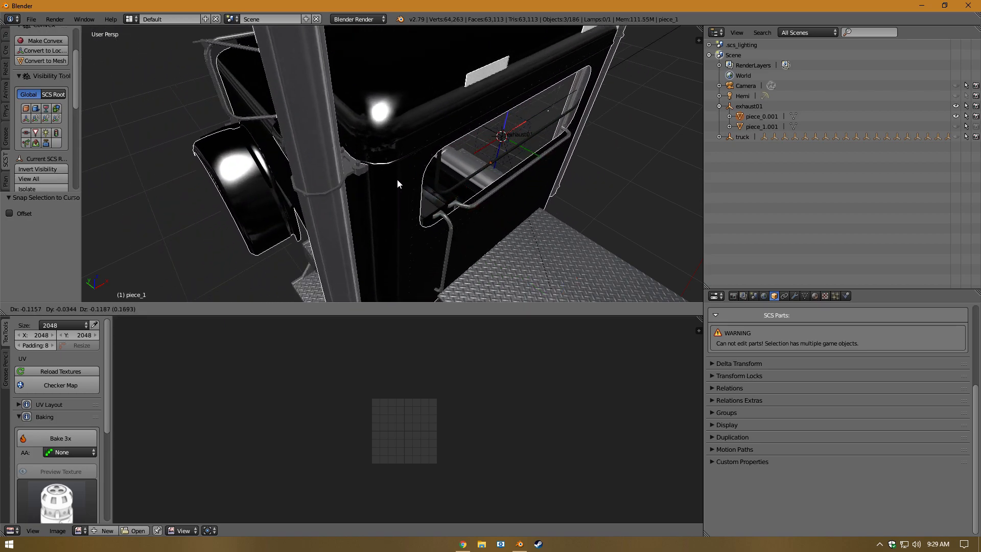
{"action": "right_click", "coordinate": [433, 84]}
{"action": "middle_click_drag", "start_coordinate": [433, 84], "coordinate": [390, 107]}
{"action": "right_click", "coordinate": [348, 266], "text": "shift"}
{"action": "scroll", "coordinate": [369, 236], "scroll_direction": "down", "scroll_amount": 2}
{"action": "key", "text": "g"}
{"action": "right_click", "coordinate": [358, 110]}
Move the four selected cab and exhaust pieces 10 units along the X axis, away from the rest of the truck
{"action": "scroll", "coordinate": [395, 123], "scroll_direction": "down", "scroll_amount": 2}
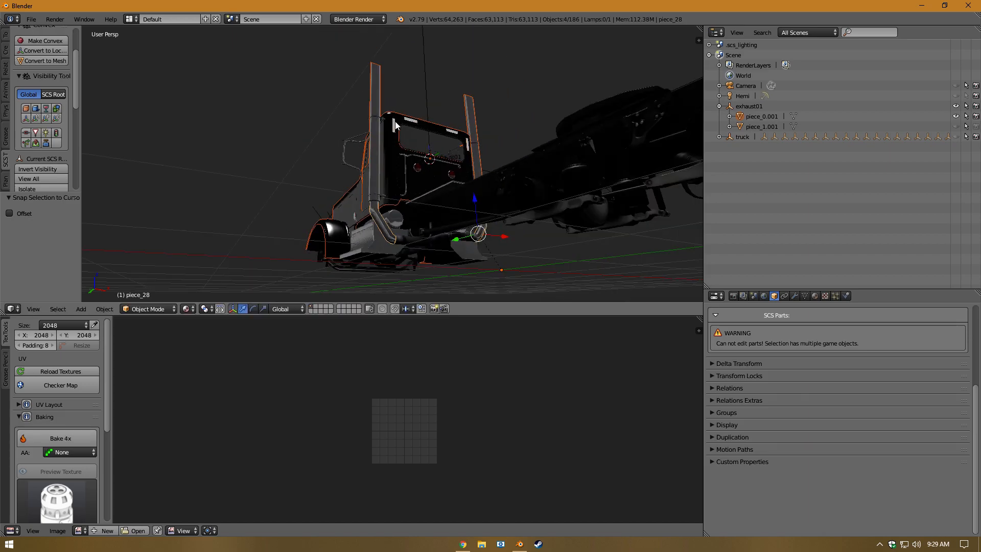
{"action": "middle_click_drag", "start_coordinate": [395, 123], "coordinate": [376, 166]}
{"action": "type", "text": "gx"}
{"action": "type", "text": "10"}
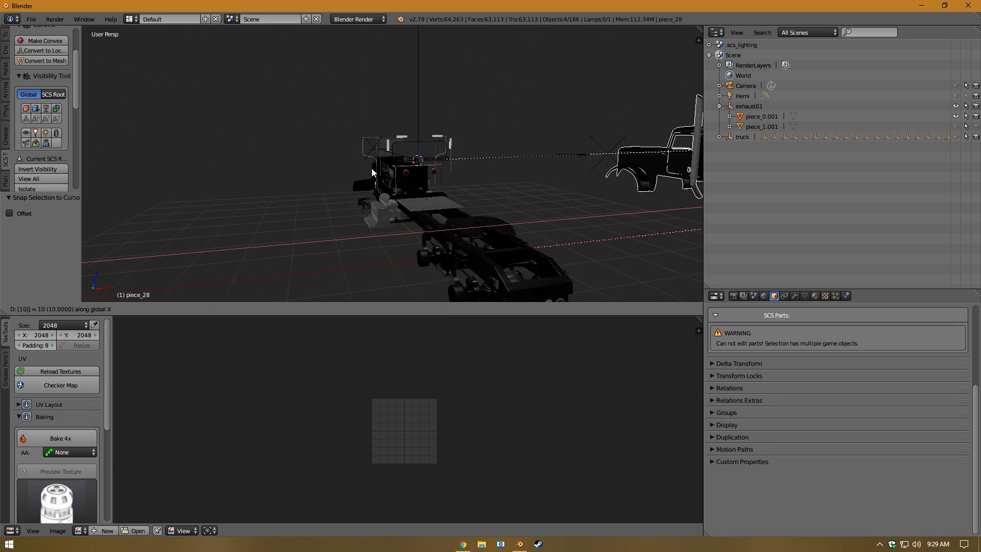
{"action": "key", "text": "Return"}
{"action": "middle_click_drag", "start_coordinate": [383, 164], "coordinate": [390, 198]}
{"action": "scroll", "coordinate": [390, 198], "scroll_direction": "up", "scroll_amount": 5}
{"action": "middle_click_drag", "start_coordinate": [306, 176], "coordinate": [413, 191]}
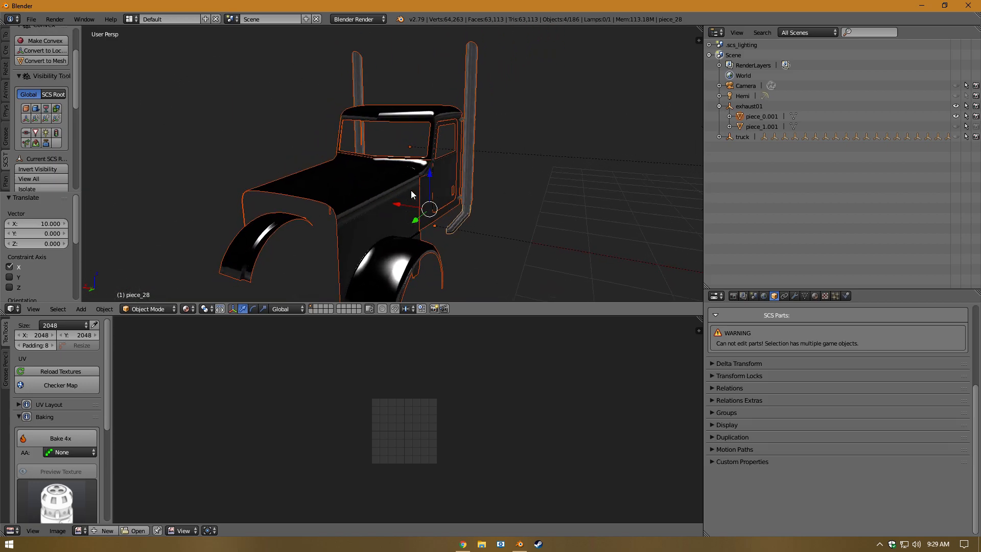
Enter edit mode on the exhaust pipes piece_0.001, circle-select the upper pipe vertices and toggle the visible-only selection limit
{"action": "scroll", "coordinate": [414, 191], "scroll_direction": "up", "scroll_amount": 4}
{"action": "right_click", "coordinate": [563, 157]}
{"action": "middle_click_drag", "start_coordinate": [563, 157], "coordinate": [405, 161]}
{"action": "key", "text": "Tab"}
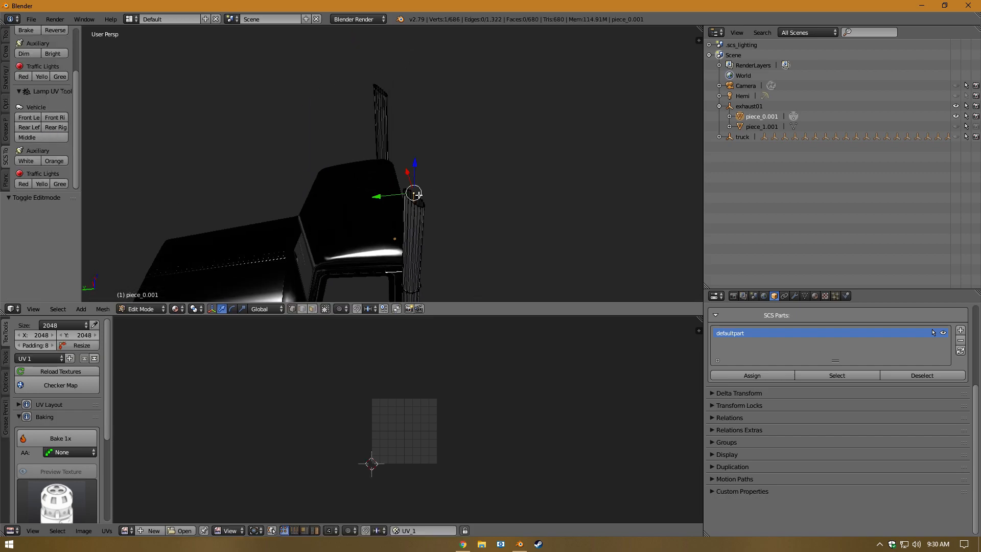
{"action": "key", "text": "c"}
{"action": "left_click", "coordinate": [422, 193]}
{"action": "scroll", "coordinate": [420, 195], "scroll_direction": "down", "scroll_amount": 8}
{"action": "mouse_move", "coordinate": [420, 195]}
{"action": "left_mouse_down"}
{"action": "mouse_move", "coordinate": [398, 174]}
{"action": "mouse_move", "coordinate": [394, 71]}
{"action": "left_mouse_up"}
{"action": "right_click", "coordinate": [396, 72]}
{"action": "middle_click_drag", "start_coordinate": [396, 72], "coordinate": [337, 108]}
{"action": "key", "text": "c"}
{"action": "left_click", "coordinate": [469, 89]}
{"action": "right_click", "coordinate": [470, 88]}
{"action": "left_click", "coordinate": [328, 308]}
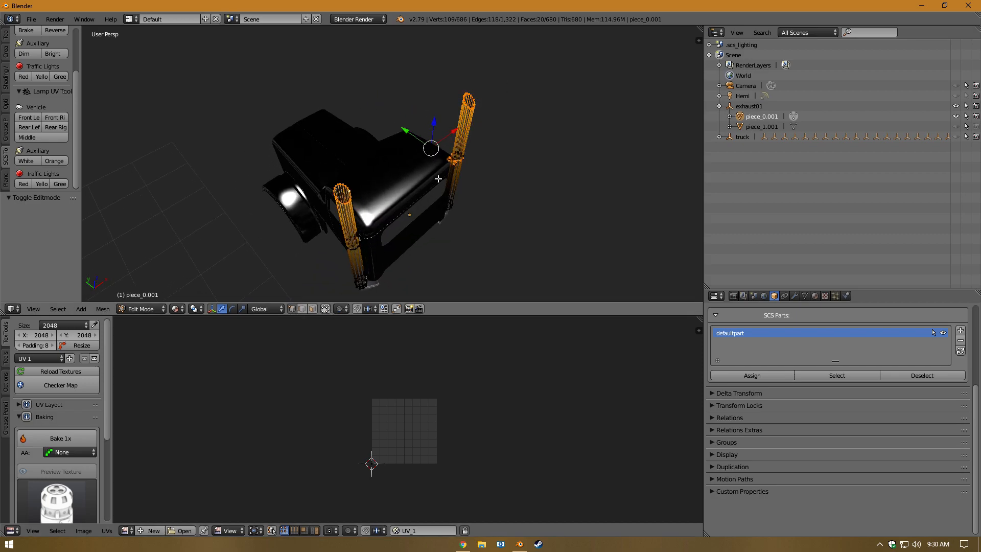
Add the remaining vertices at the tops of both exhaust pipes with circle select
{"action": "middle_click_drag", "start_coordinate": [438, 178], "coordinate": [395, 144]}
{"action": "key", "text": "c"}
{"action": "left_click", "coordinate": [359, 171]}
{"action": "left_click", "coordinate": [476, 102]}
{"action": "right_click", "coordinate": [475, 101]}
{"action": "middle_click_drag", "start_coordinate": [418, 110], "coordinate": [395, 83]}
Deselect the upper clamp vertices, lower the tops of both exhaust pipes vertically and leave edit mode
{"action": "left_click_drag", "start_coordinate": [392, 139], "coordinate": [387, 166]}
{"action": "key", "text": "ctrl+z"}
{"action": "key", "text": "c"}
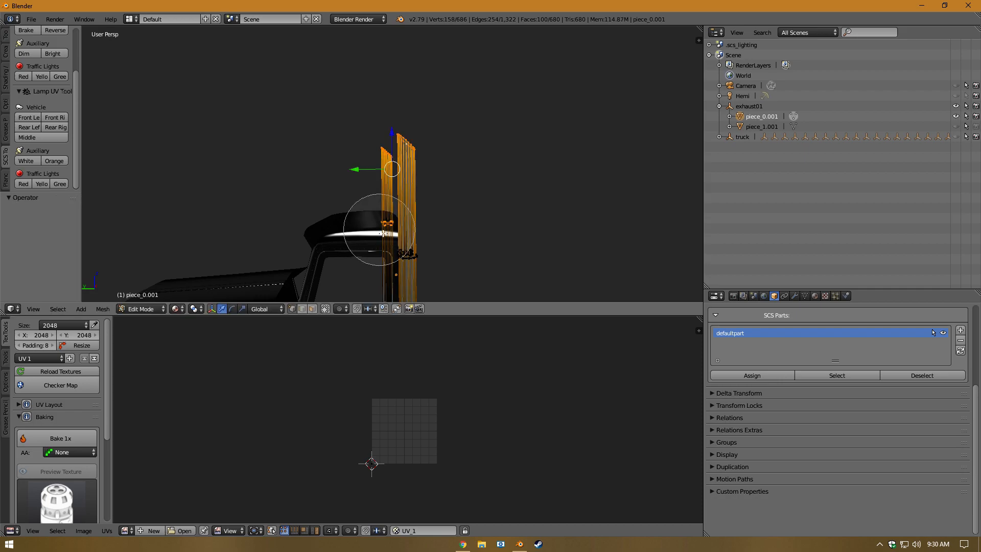
{"action": "middle_click", "coordinate": [383, 233]}
{"action": "right_click", "coordinate": [426, 134]}
{"action": "left_click_drag", "start_coordinate": [394, 111], "coordinate": [393, 152]}
{"action": "scroll", "coordinate": [427, 195], "scroll_direction": "down", "scroll_amount": 1}
{"action": "key", "text": "Tab"}
Unlink the mat_0000_chrome material from the exhaust pipes piece_0.001
{"action": "middle_click_drag", "start_coordinate": [430, 199], "coordinate": [396, 143]}
{"action": "scroll", "coordinate": [437, 209], "scroll_direction": "down", "scroll_amount": 3}
{"action": "scroll", "coordinate": [422, 156], "scroll_direction": "up", "scroll_amount": 4}
{"action": "scroll", "coordinate": [381, 152], "scroll_direction": "up", "scroll_amount": 3}
{"action": "scroll", "coordinate": [393, 120], "scroll_direction": "down", "scroll_amount": 3}
{"action": "left_click", "coordinate": [817, 296]}
{"action": "left_click", "coordinate": [868, 363]}
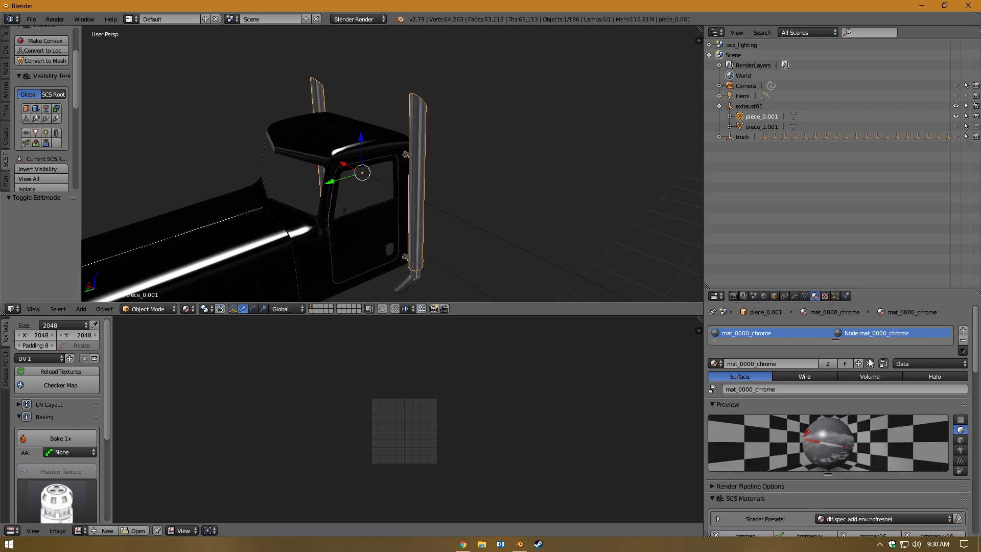
Delete the UV maps UV_1 and UV_0 and the vertex color layers Col and Col_alpha from the exhaust pipes
{"action": "left_click", "coordinate": [805, 296]}
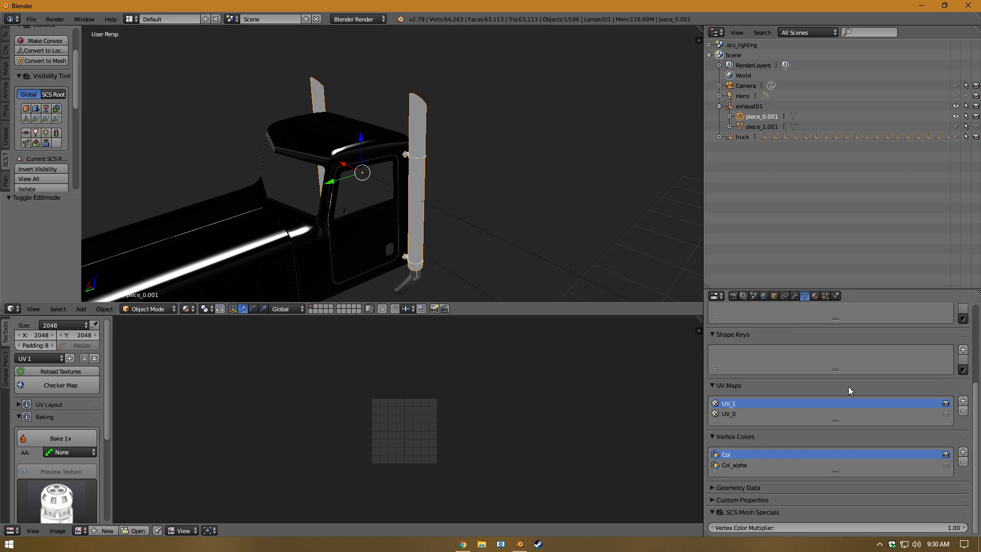
{"action": "left_click", "coordinate": [963, 412]}
{"action": "left_click", "coordinate": [964, 413]}
{"action": "left_click", "coordinate": [963, 451]}
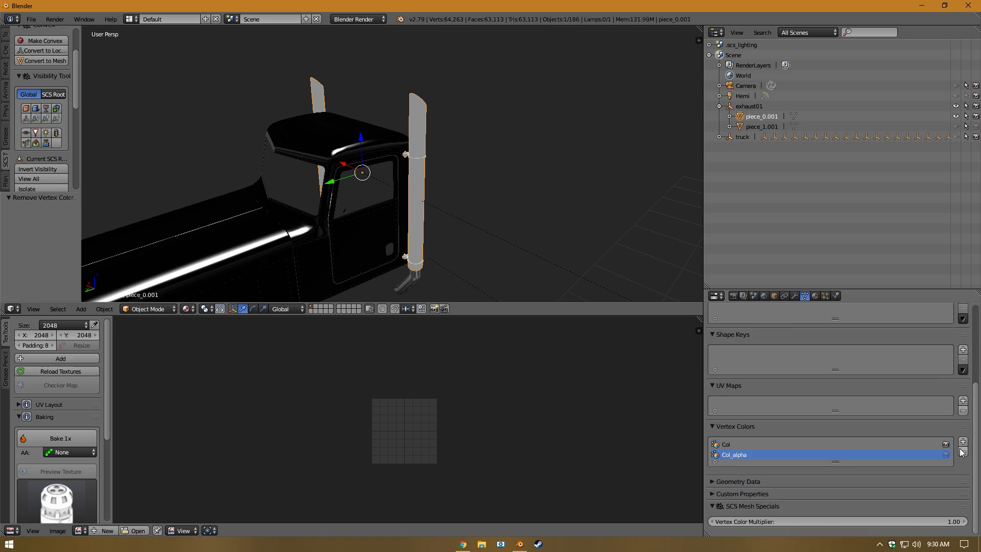
{"action": "left_click", "coordinate": [963, 452]}
{"action": "scroll", "coordinate": [810, 346], "scroll_direction": "up", "scroll_amount": 5}
Create a new material in the empty material slot of the exhaust pipes piece_0.001
{"action": "left_click", "coordinate": [815, 297]}
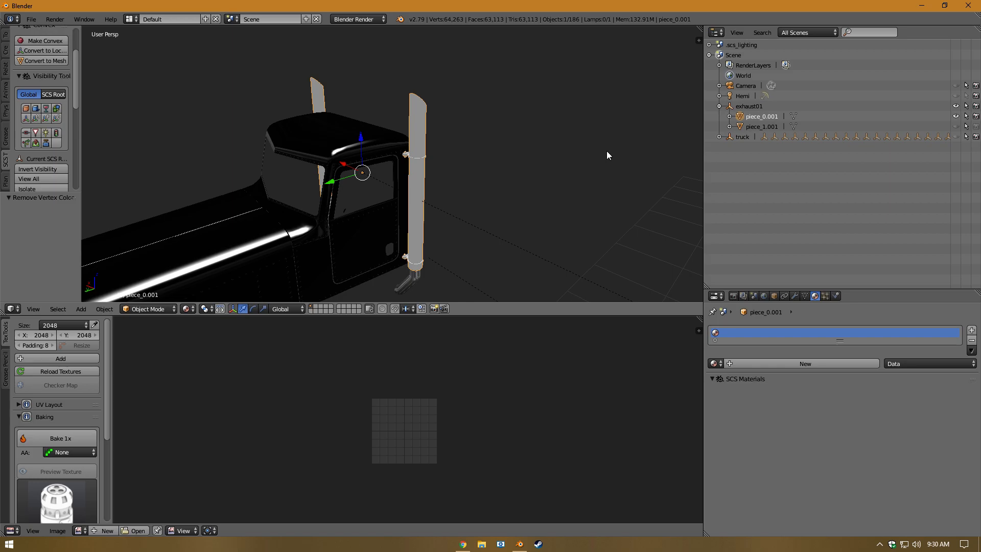
{"action": "left_click", "coordinate": [768, 368]}
{"action": "scroll", "coordinate": [830, 424], "scroll_direction": "down", "scroll_amount": 5}
{"action": "scroll", "coordinate": [791, 371], "scroll_direction": "up", "scroll_amount": 4}
{"action": "scroll", "coordinate": [791, 370], "scroll_direction": "up", "scroll_amount": 1}
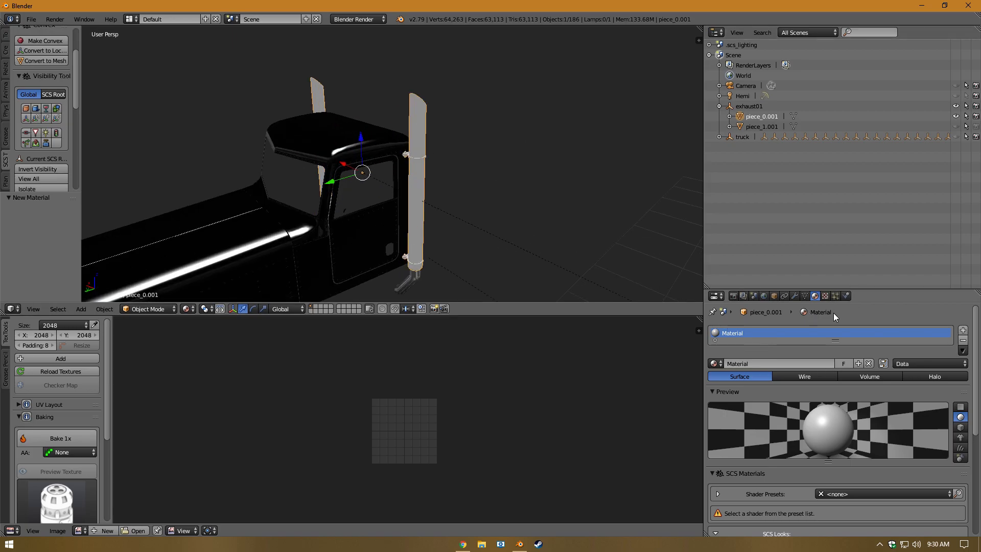
Assign the SCS shader preset dif.spec.add.env.nofresnel to the exhaust pipes' new material
{"action": "scroll", "coordinate": [829, 435], "scroll_direction": "down", "scroll_amount": 4}
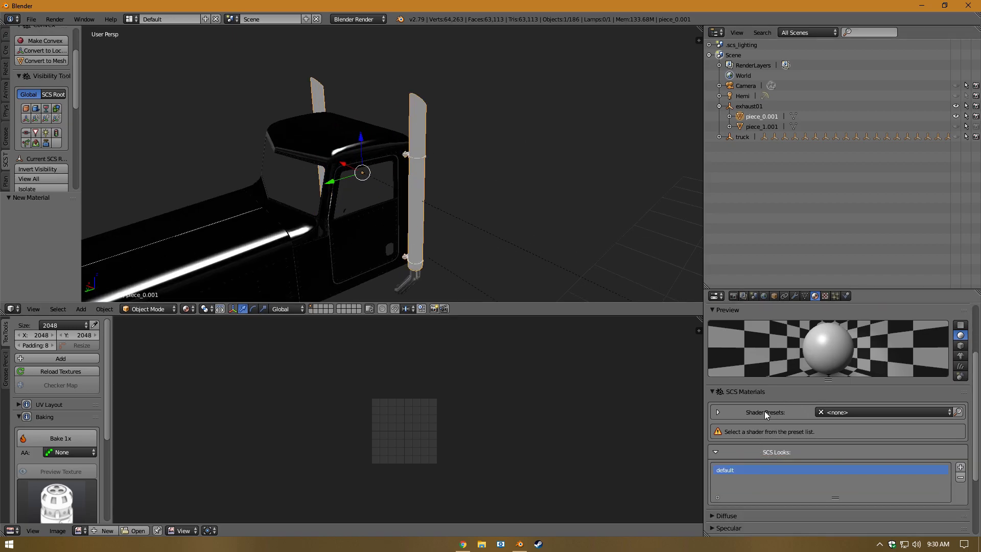
{"action": "left_click", "coordinate": [835, 413]}
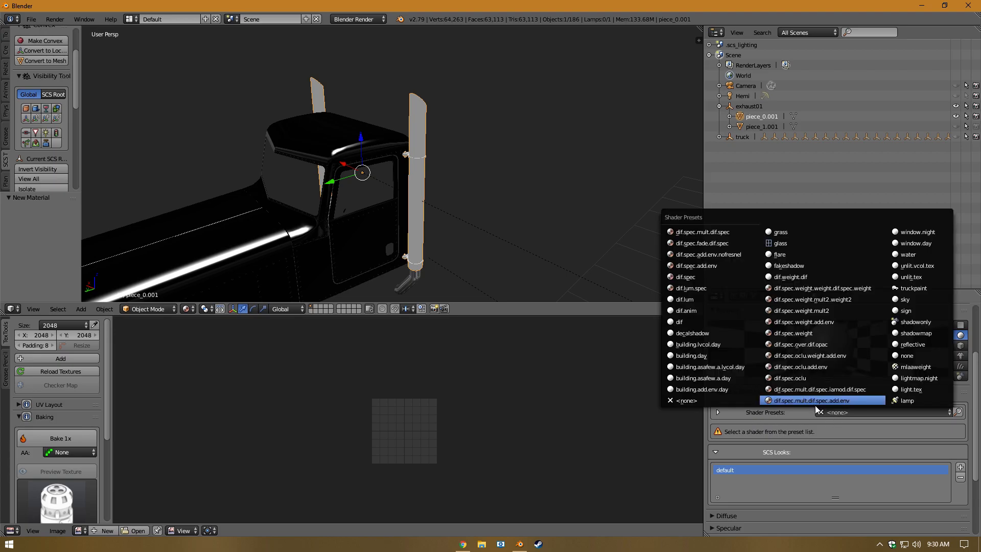
{"action": "left_click", "coordinate": [696, 280]}
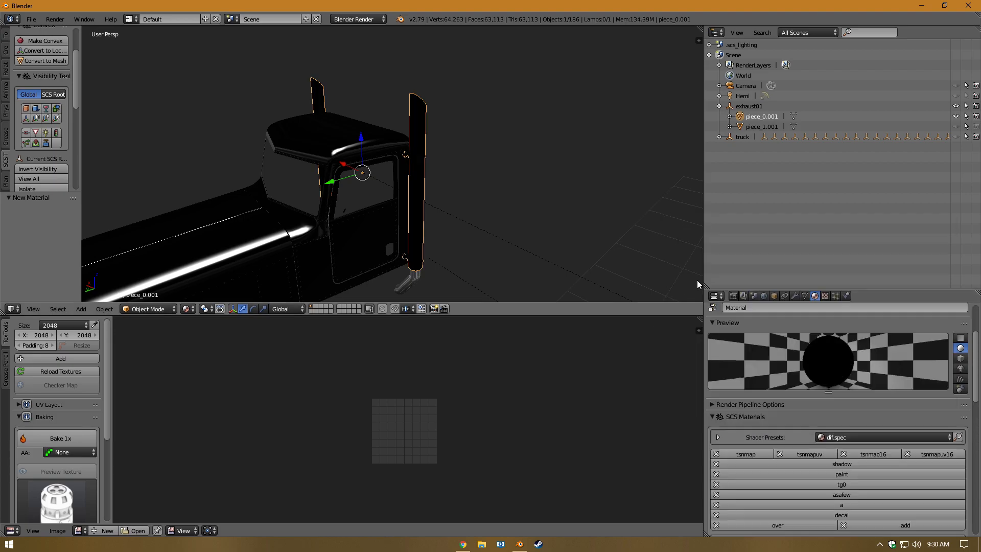
{"action": "left_click", "coordinate": [838, 437]}
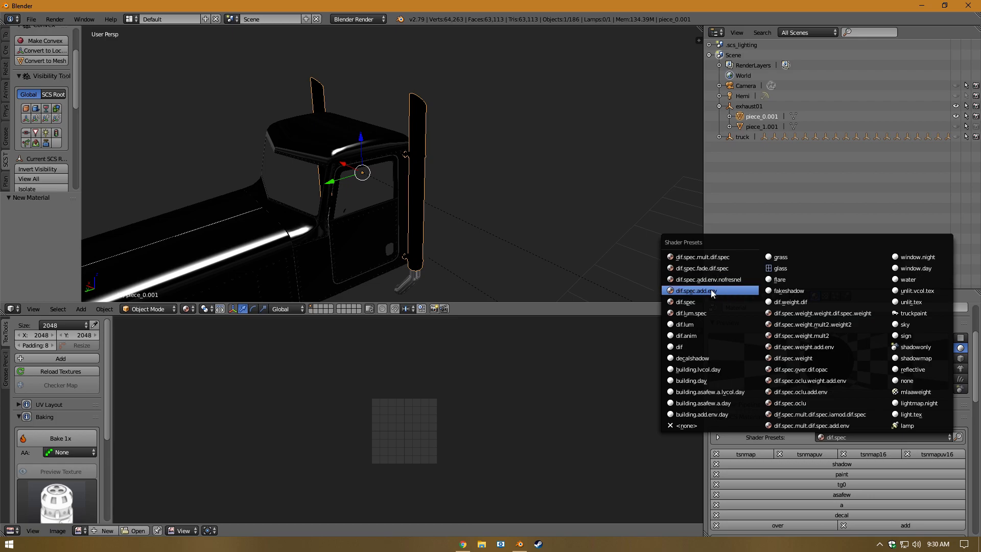
{"action": "left_click", "coordinate": [721, 280]}
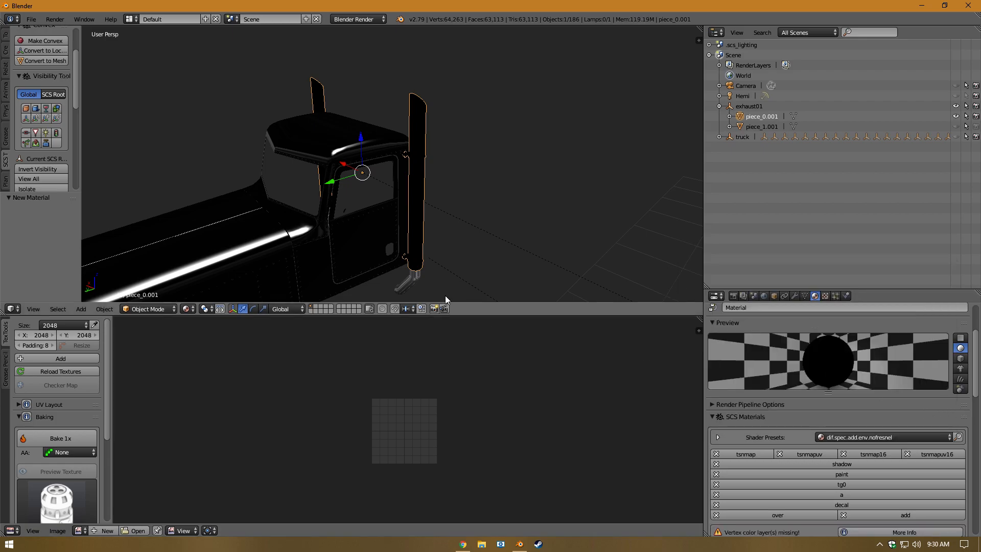
Unwrap the whole exhaust pipe mesh in edit mode with Smart UV Project, using angle limit 50 and island margin 0.01
{"action": "middle_click_drag", "start_coordinate": [445, 295], "coordinate": [453, 224]}
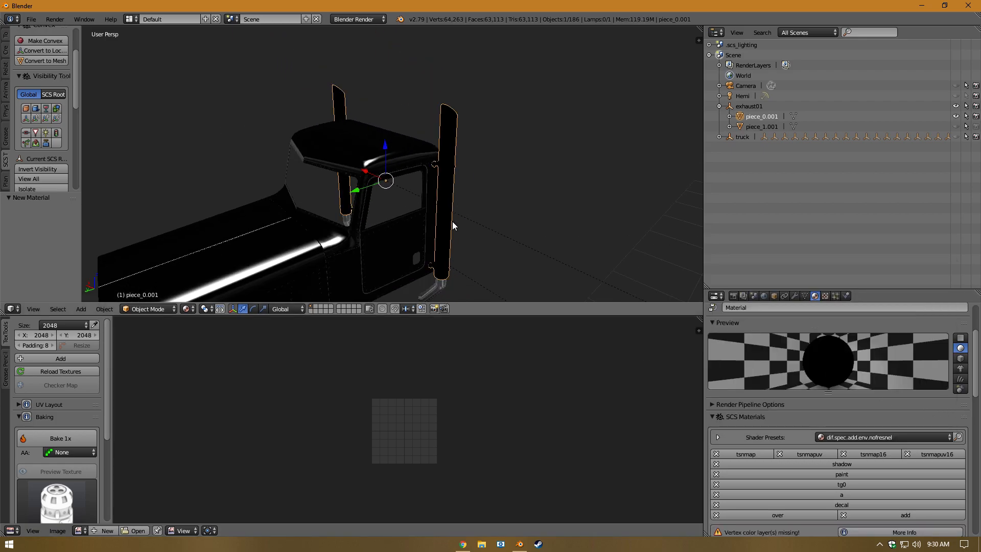
{"action": "key", "text": "Tab"}
{"action": "key", "text": "a"}
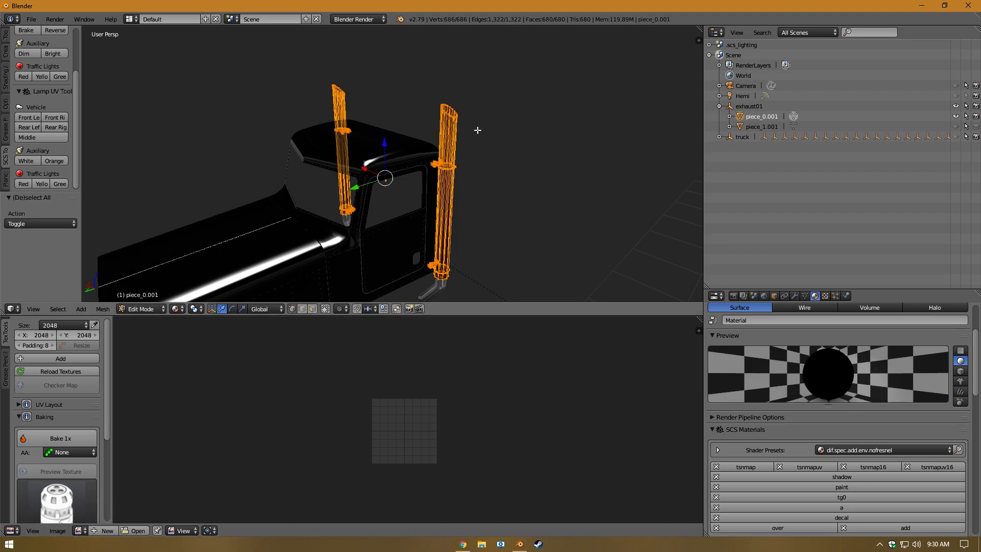
{"action": "key", "text": "u"}
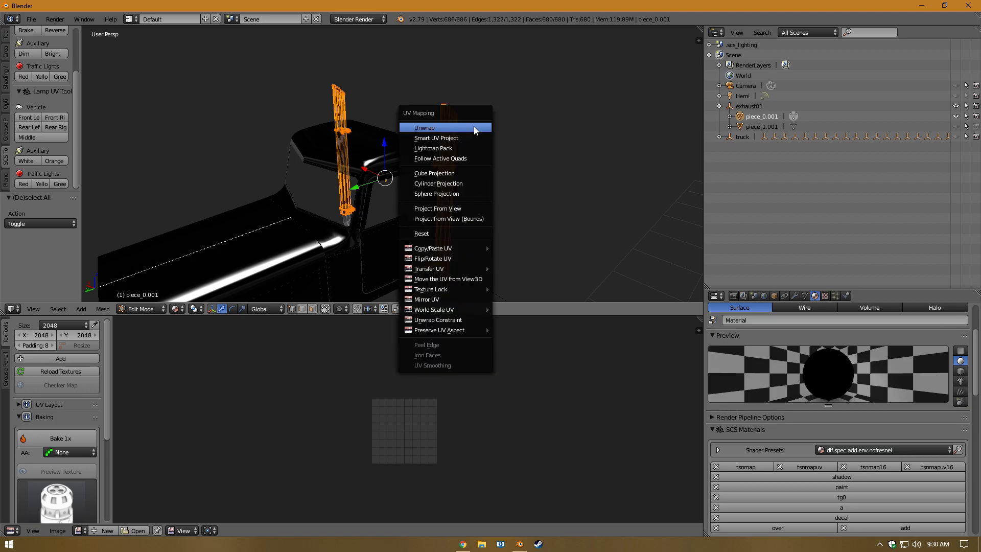
{"action": "left_click", "coordinate": [454, 137]}
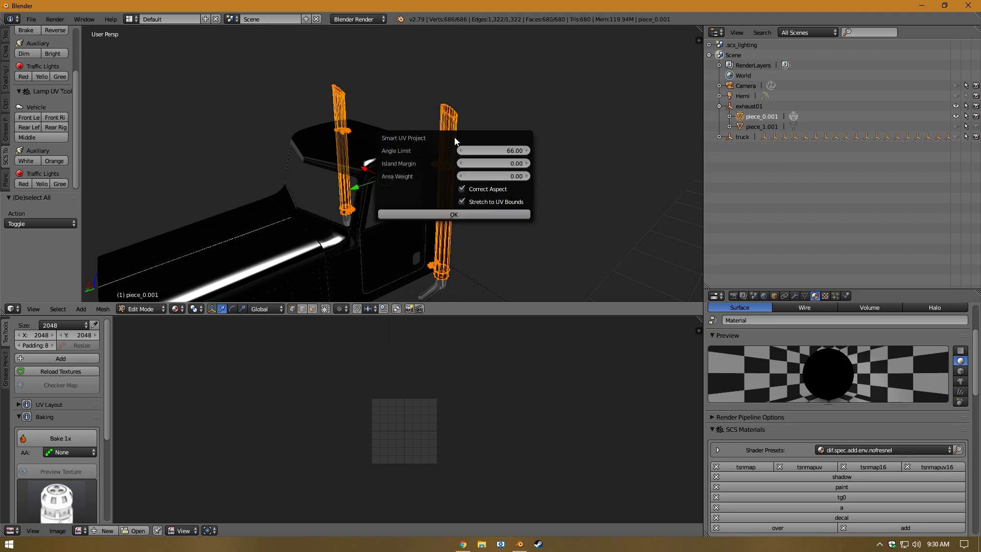
{"action": "left_click", "coordinate": [504, 152]}
{"action": "left_click", "coordinate": [498, 163]}
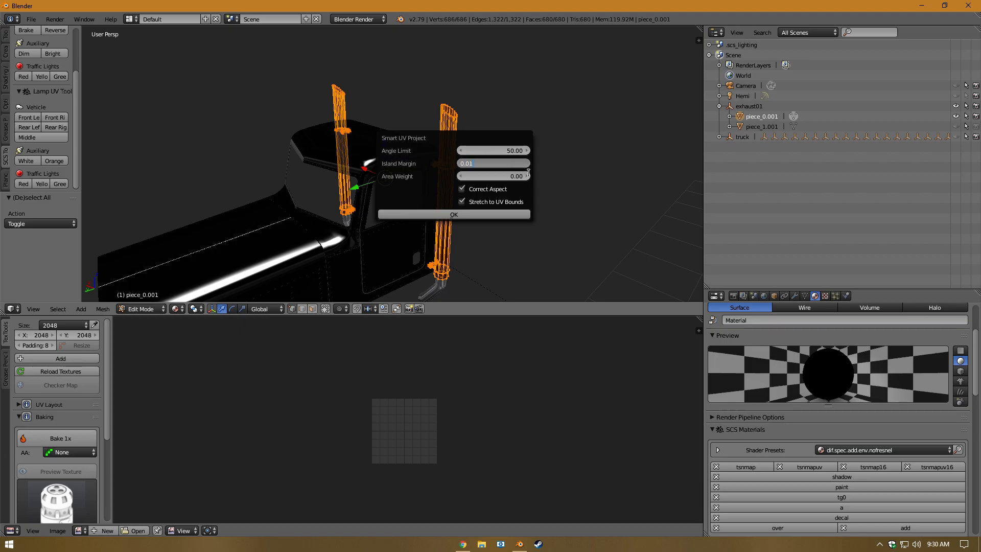
{"action": "type", "text": "0.01"}
{"action": "key", "text": "Return"}
{"action": "left_click", "coordinate": [479, 214]}
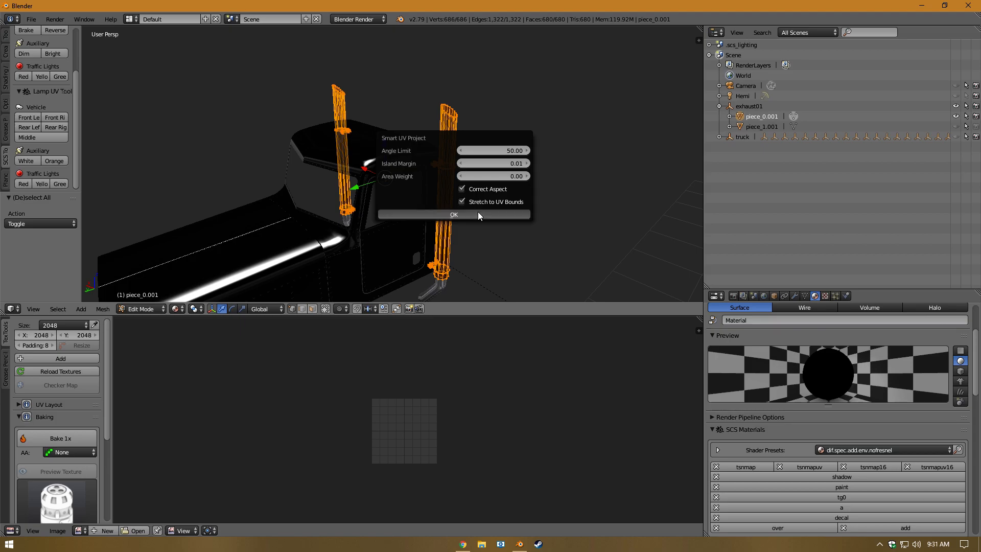
Create a new blank 1024 × 1024 px image named Untitled for the exhaust pipes' UV layout
{"action": "scroll", "coordinate": [484, 441], "scroll_direction": "up", "scroll_amount": 3}
{"action": "scroll", "coordinate": [485, 441], "scroll_direction": "up", "scroll_amount": 2}
{"action": "scroll", "coordinate": [484, 441], "scroll_direction": "down", "scroll_amount": 2}
{"action": "left_click", "coordinate": [152, 530]}
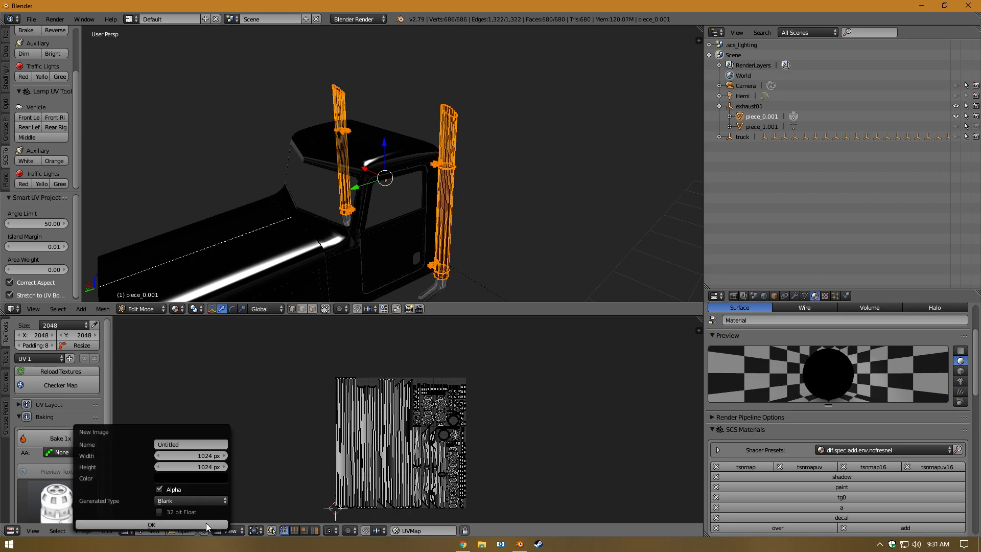
{"action": "left_click", "coordinate": [185, 523]}
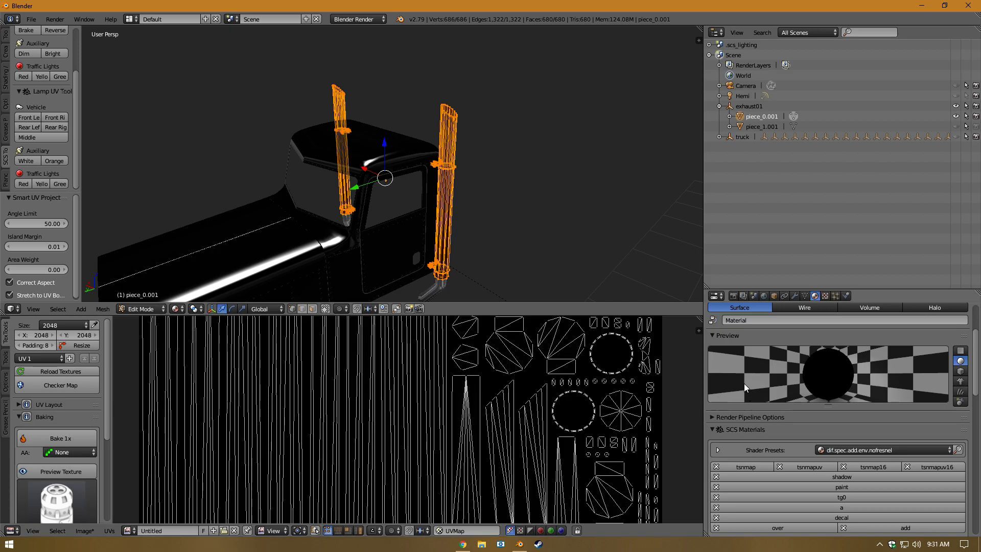
Add the missing SCS vertex color layers to all objects using the exhaust material
{"action": "scroll", "coordinate": [743, 383], "scroll_direction": "down", "scroll_amount": 2}
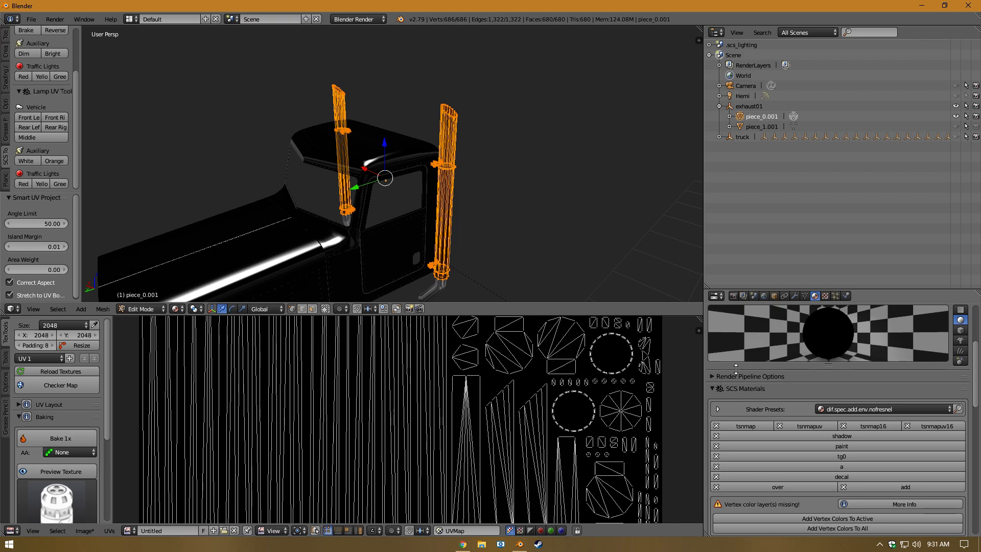
{"action": "scroll", "coordinate": [738, 368], "scroll_direction": "down", "scroll_amount": 5}
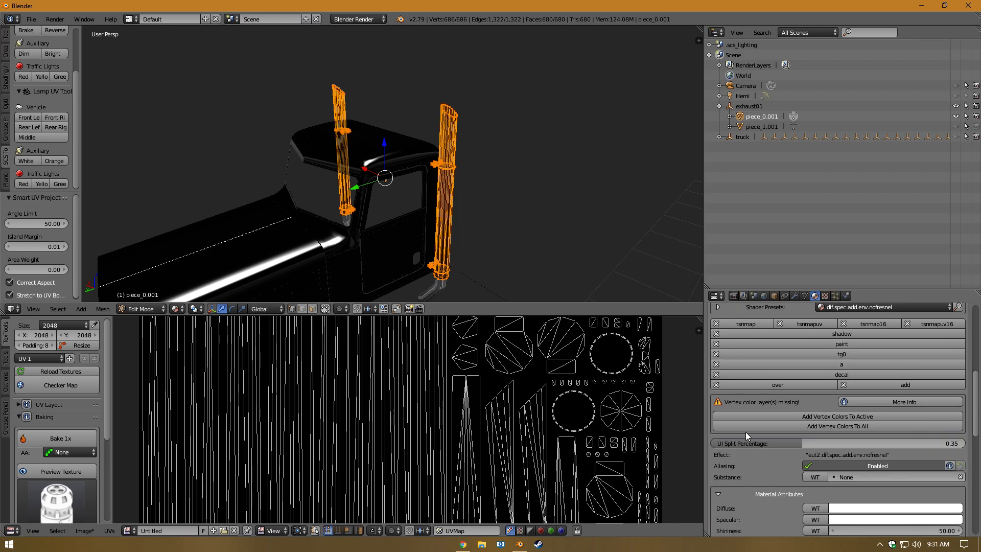
{"action": "left_click", "coordinate": [789, 426]}
Set the base texture mapping of the exhaust material to UVMap
{"action": "scroll", "coordinate": [753, 451], "scroll_direction": "down", "scroll_amount": 12}
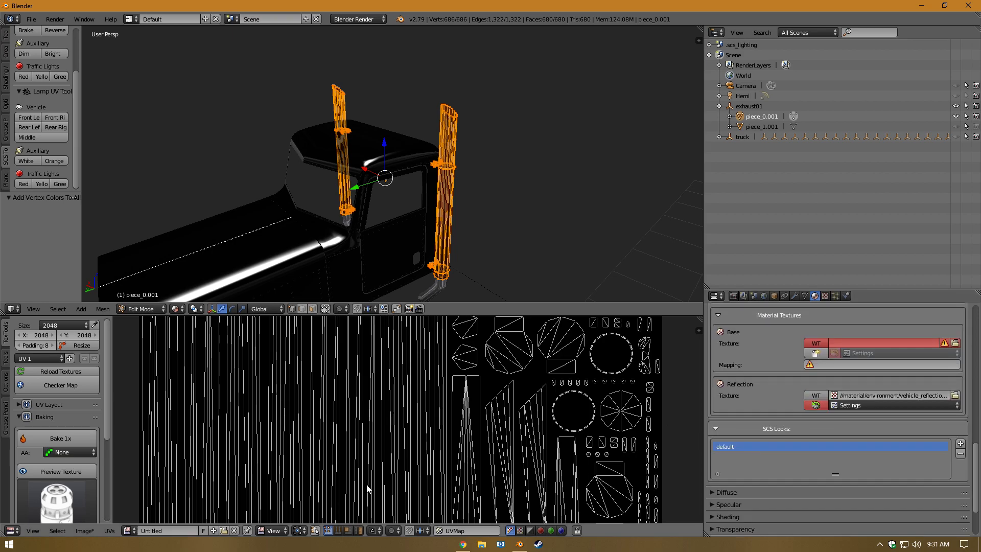
{"action": "scroll", "coordinate": [367, 488], "scroll_direction": "down", "scroll_amount": 6}
{"action": "scroll", "coordinate": [795, 376], "scroll_direction": "down", "scroll_amount": 1}
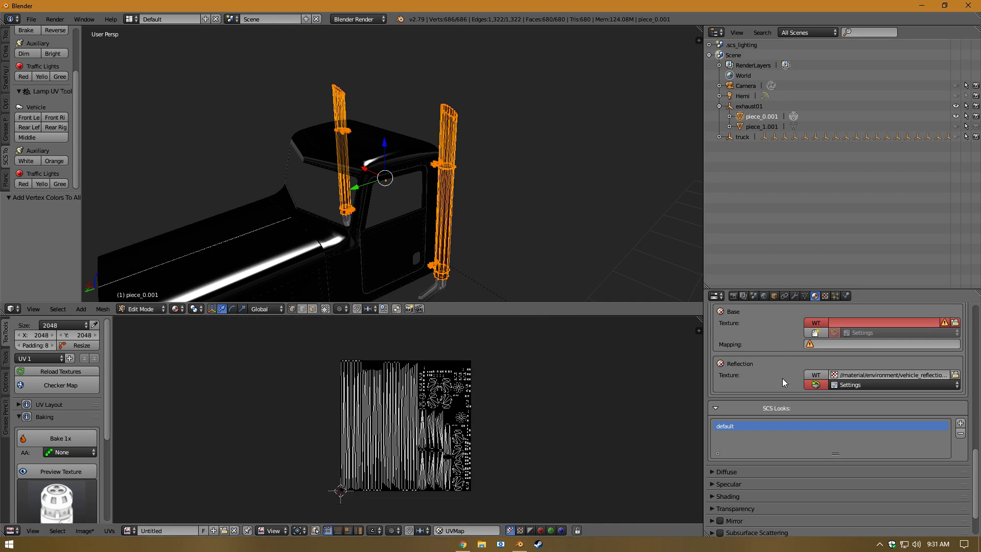
{"action": "scroll", "coordinate": [794, 376], "scroll_direction": "up", "scroll_amount": 3}
{"action": "left_click", "coordinate": [820, 405]}
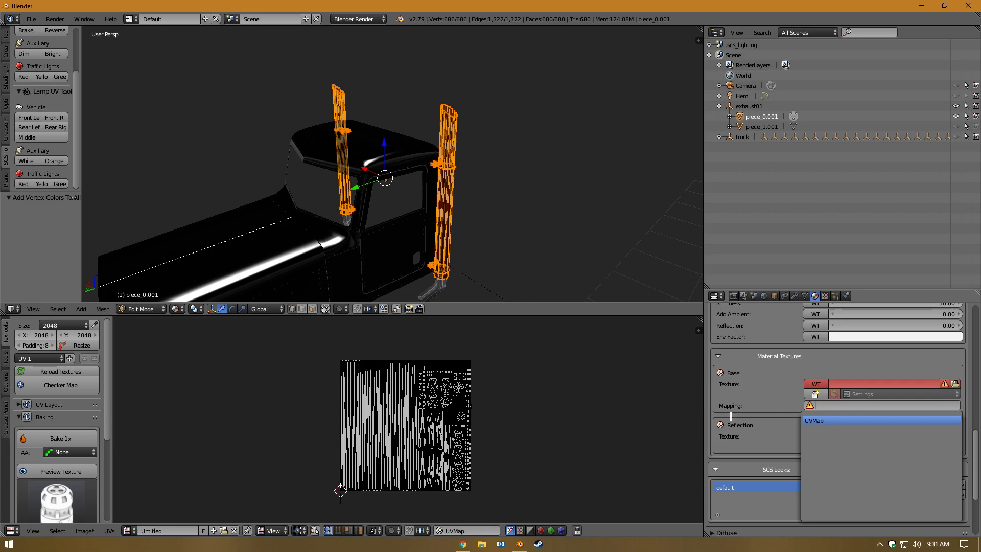
{"action": "left_click", "coordinate": [820, 420]}
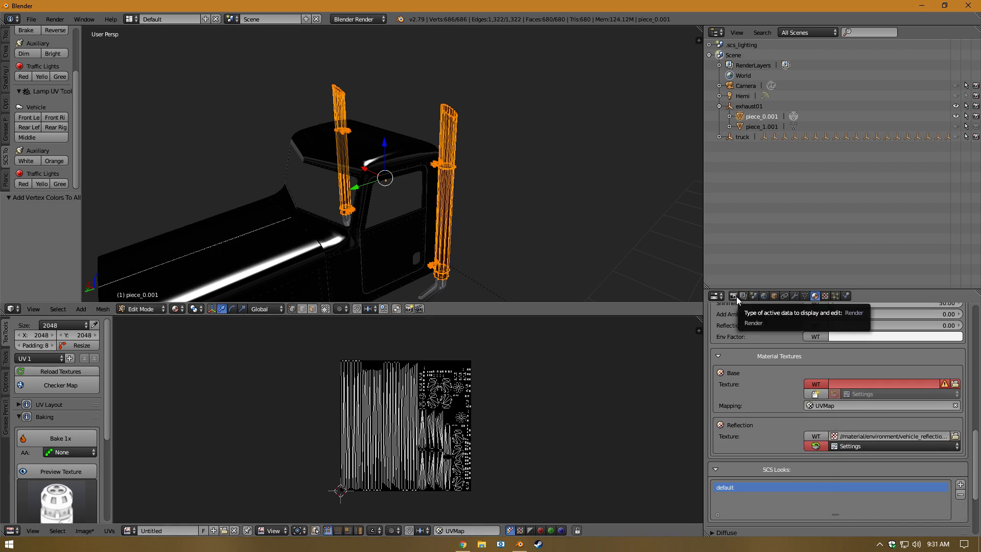
Enable Ambient Occlusion in the scene's world settings
{"action": "left_click", "coordinate": [763, 296]}
{"action": "scroll", "coordinate": [774, 459], "scroll_direction": "down", "scroll_amount": 5}
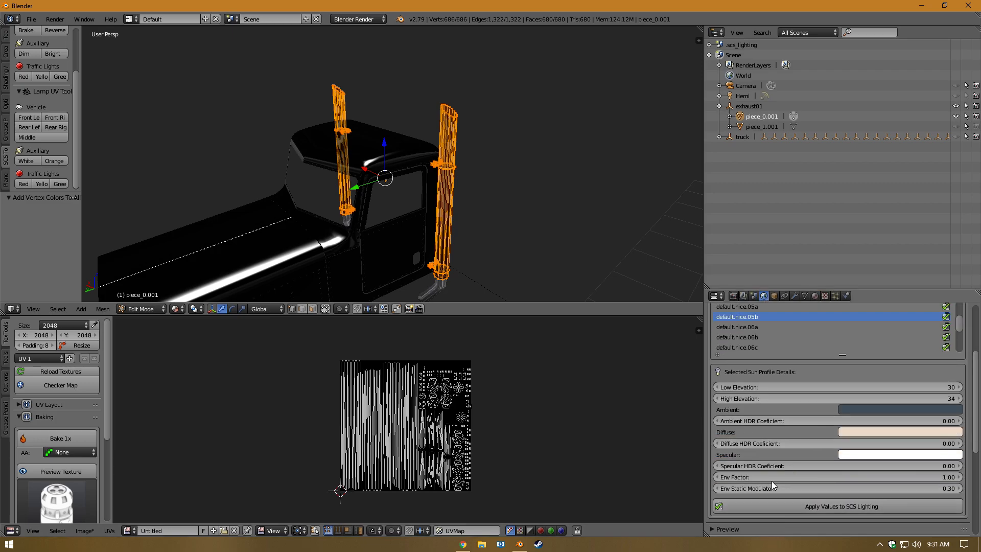
{"action": "scroll", "coordinate": [764, 467], "scroll_direction": "down", "scroll_amount": 7}
{"action": "left_click", "coordinate": [720, 409]}
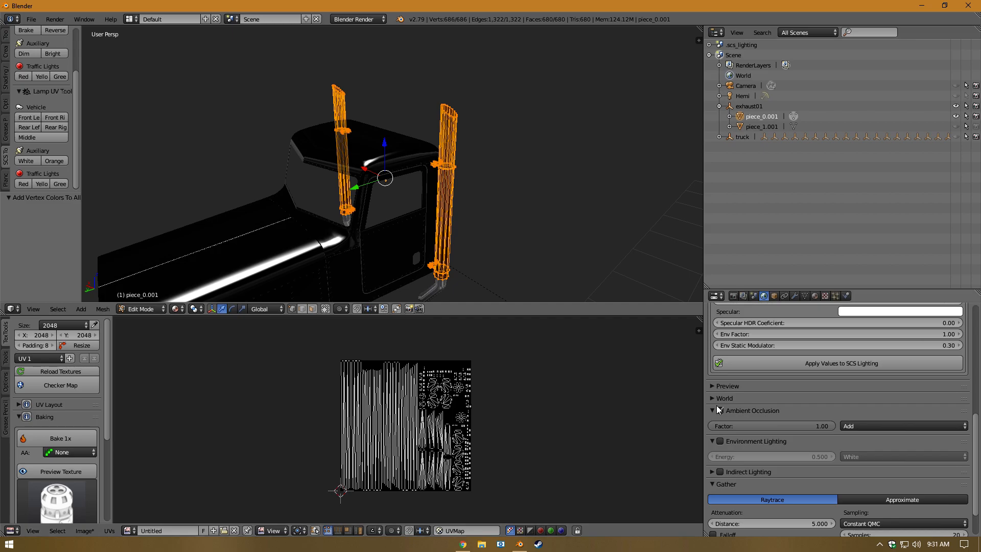
{"action": "scroll", "coordinate": [716, 405], "scroll_direction": "down", "scroll_amount": 2}
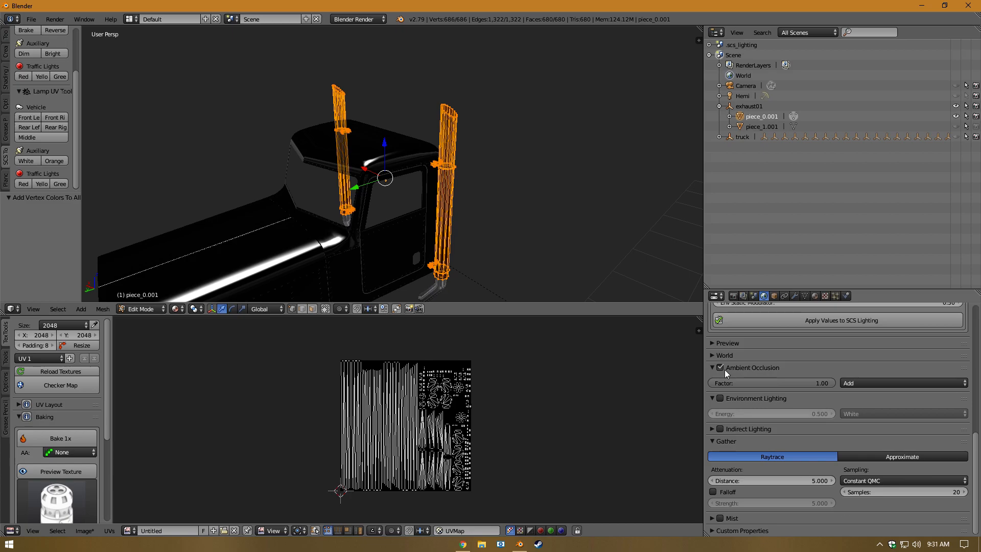
Set the render bake mode to Ambient Occlusion and turn off Selected to Active
{"action": "left_click", "coordinate": [735, 296]}
{"action": "scroll", "coordinate": [785, 418], "scroll_direction": "down", "scroll_amount": 6}
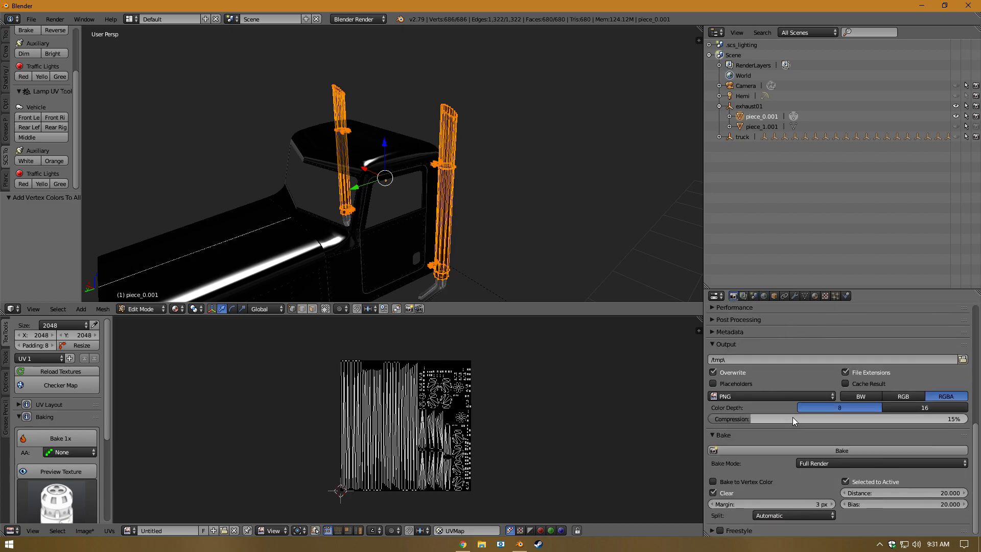
{"action": "scroll", "coordinate": [766, 428], "scroll_direction": "up", "scroll_amount": 1}
{"action": "scroll", "coordinate": [732, 443], "scroll_direction": "down", "scroll_amount": 1}
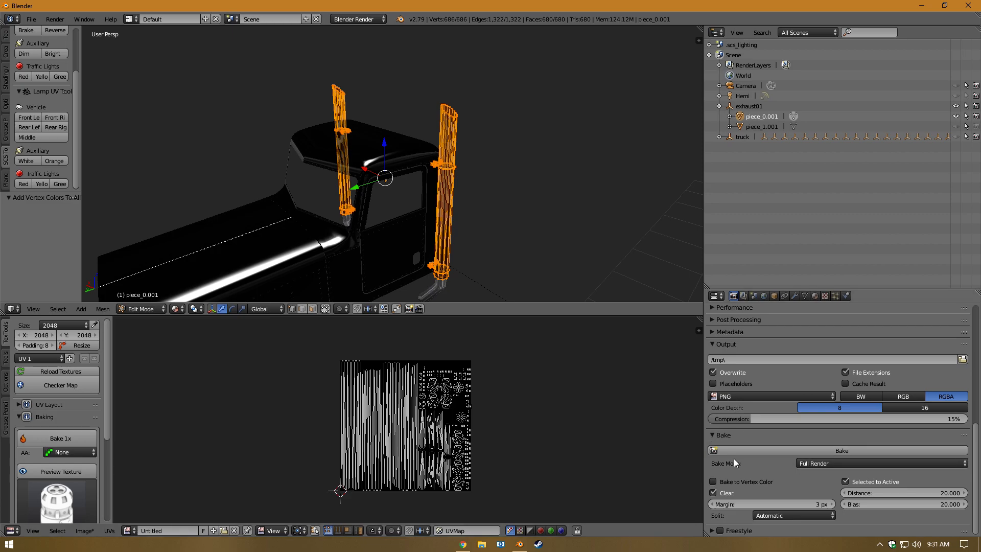
{"action": "left_click", "coordinate": [817, 462]}
{"action": "left_click", "coordinate": [824, 440]}
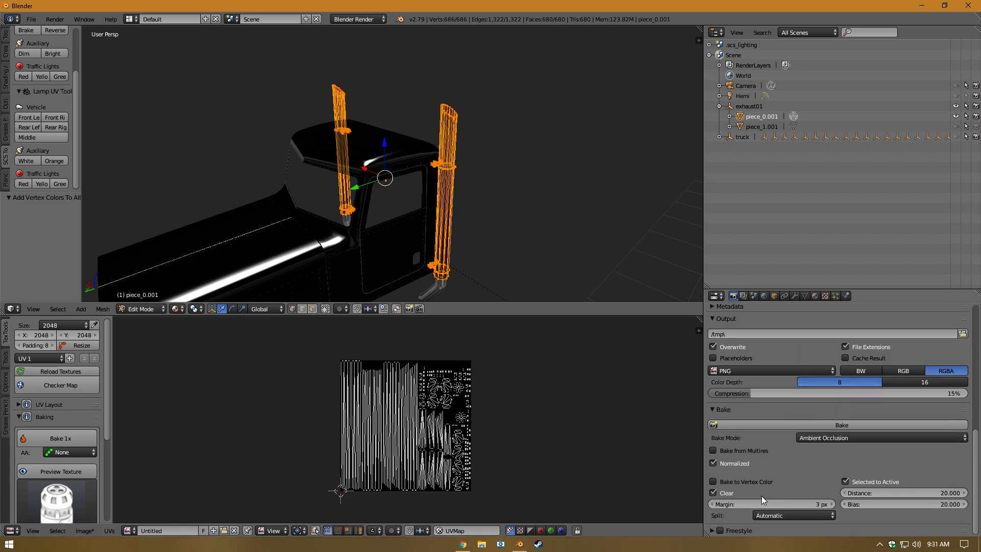
{"action": "left_click", "coordinate": [863, 481]}
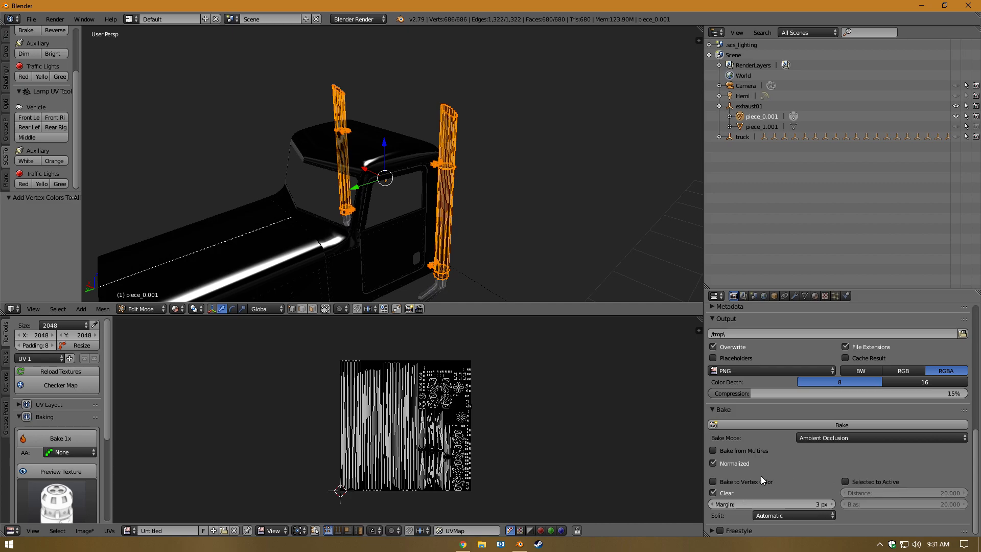
Bake the exhaust pipes' ambient occlusion into the Untitled image and leave edit mode
{"action": "left_click", "coordinate": [823, 424]}
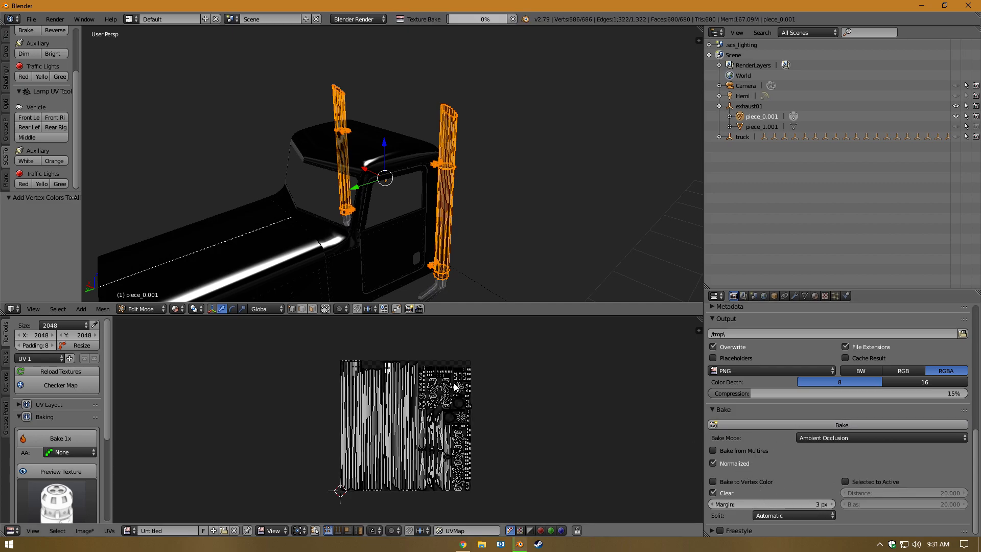
{"action": "key", "text": "Tab"}
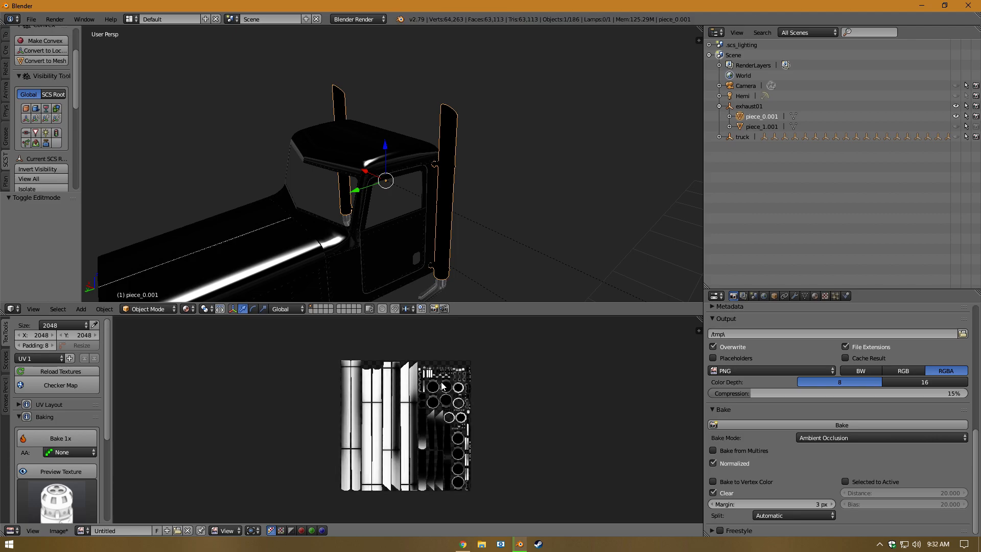
{"action": "scroll", "coordinate": [350, 421], "scroll_direction": "down", "scroll_amount": 1}
{"action": "scroll", "coordinate": [350, 421], "scroll_direction": "up", "scroll_amount": 3}
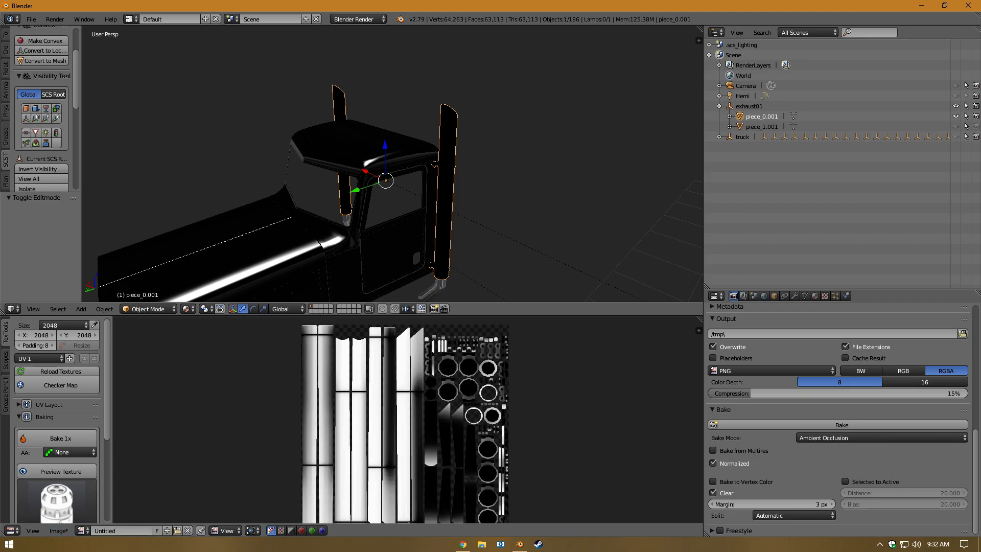
Save the baked ambient-occlusion image as the Targa file tex1.tga in the vehicle\truck\upgrade\exhaust\peterbilt_389 folder
{"action": "left_click", "coordinate": [71, 533]}
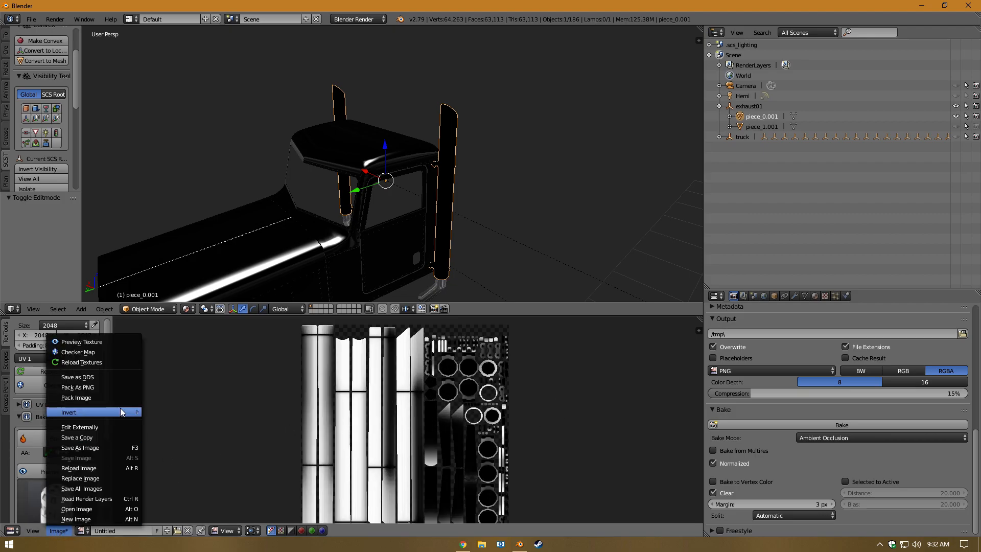
{"action": "left_click", "coordinate": [88, 446]}
{"action": "left_click", "coordinate": [31, 374]}
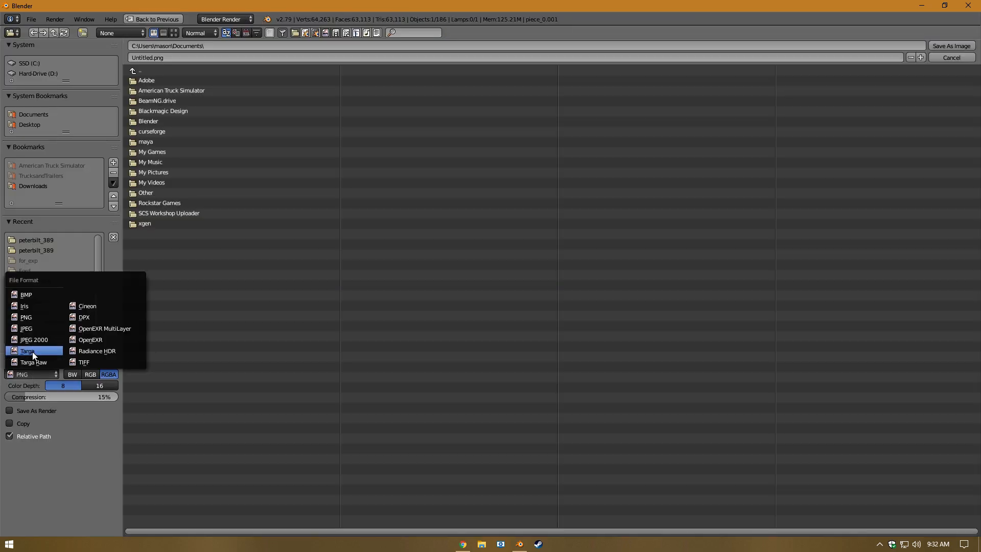
{"action": "left_click", "coordinate": [33, 351]}
{"action": "left_click", "coordinate": [35, 240]}
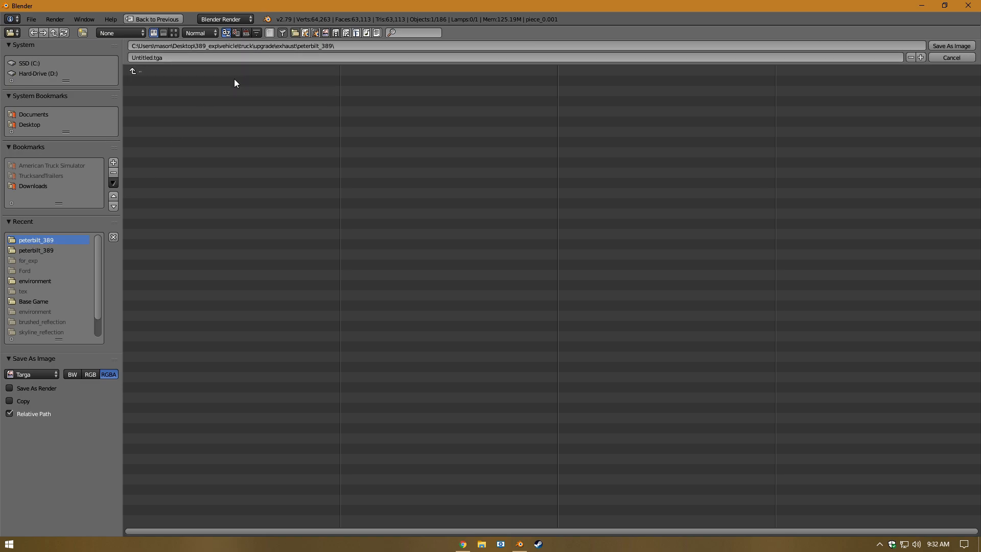
{"action": "left_click", "coordinate": [238, 58]}
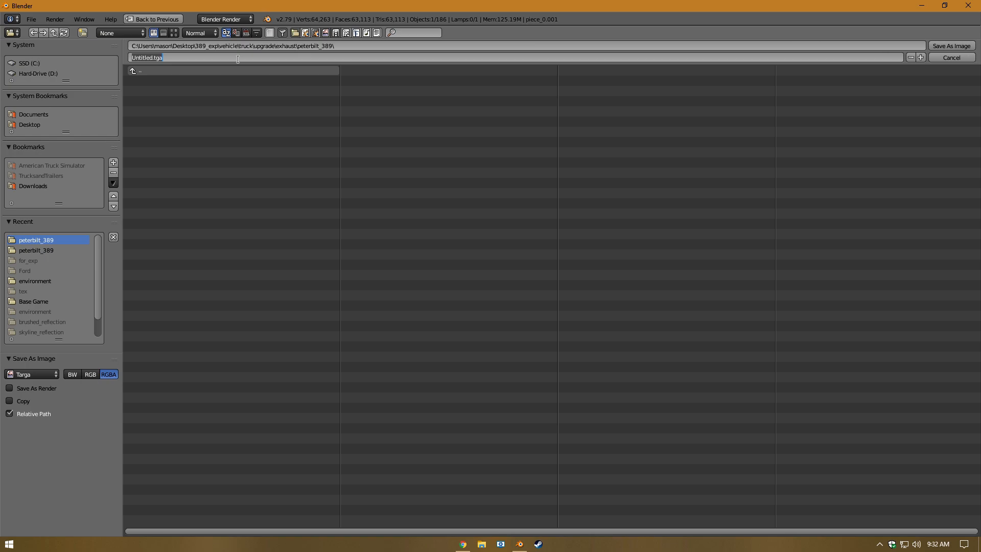
{"action": "type", "text": "tex1"}
{"action": "key", "text": "Return"}
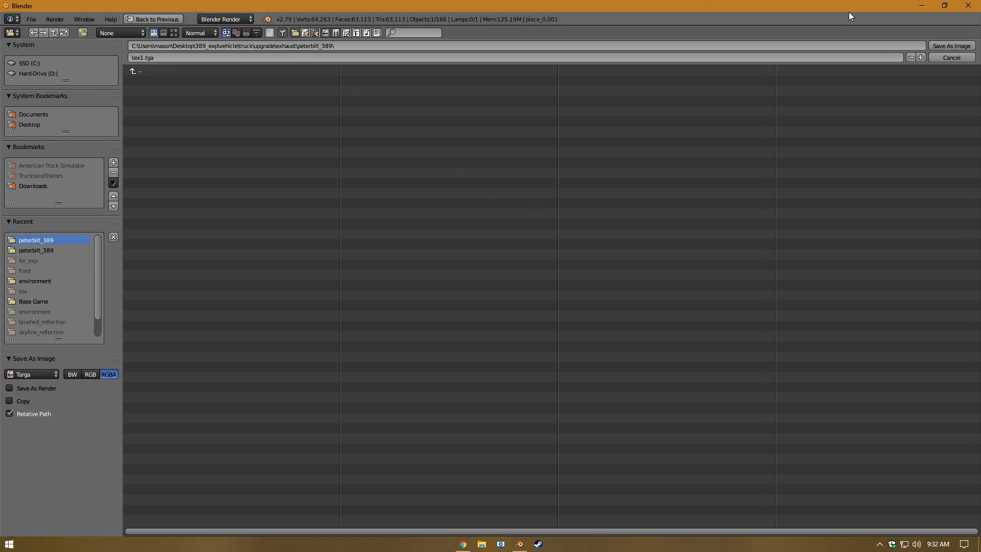
{"action": "left_click", "coordinate": [957, 46]}
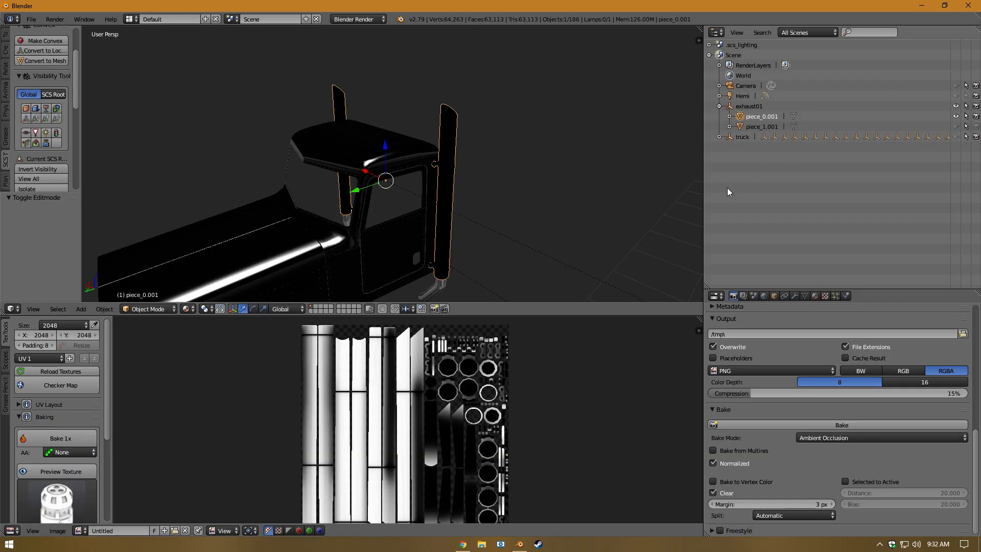
Load tex1.tga from the exhaust's peterbilt_389 folder as the base texture of the exhaust stacks' material
{"action": "left_click", "coordinate": [815, 296]}
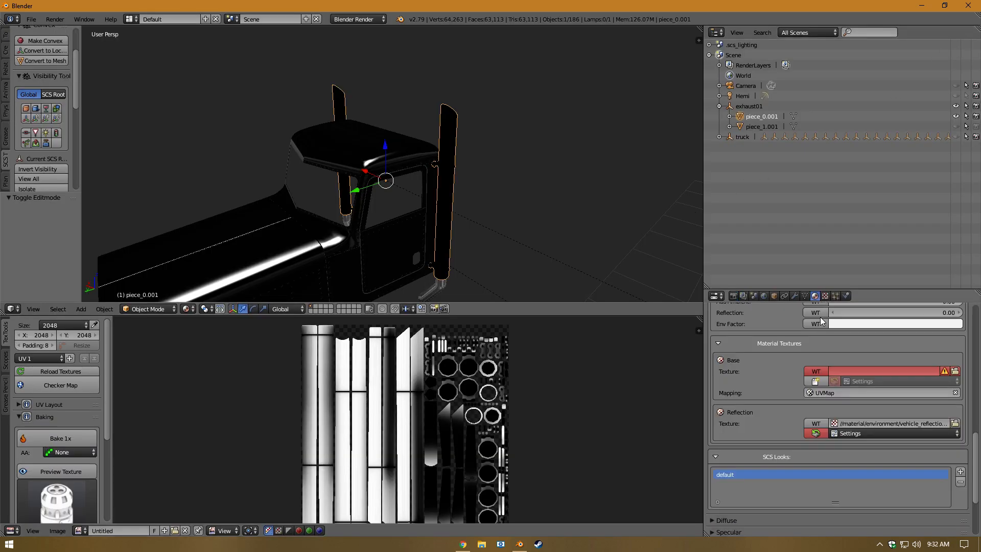
{"action": "left_click", "coordinate": [955, 372]}
{"action": "left_click", "coordinate": [36, 239]}
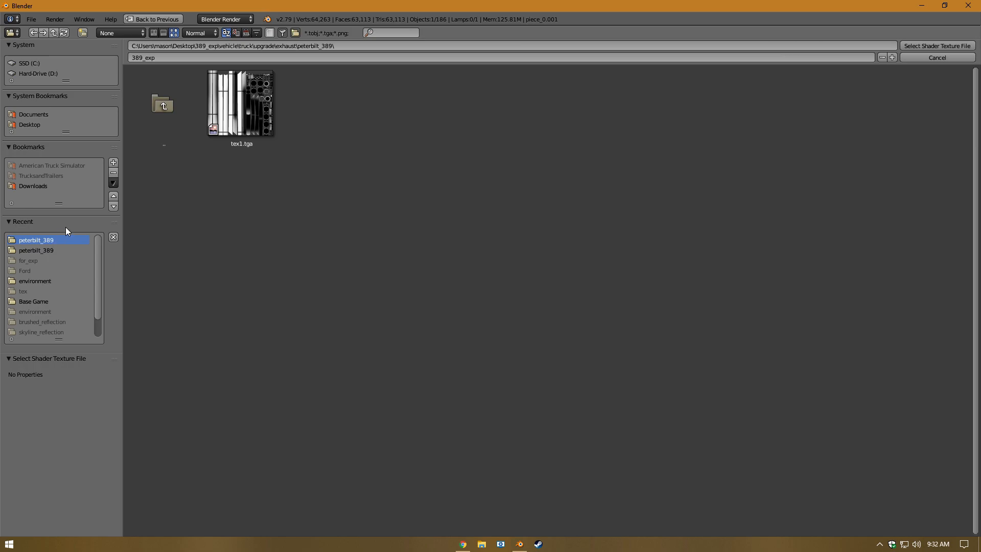
{"action": "left_click", "coordinate": [247, 129]}
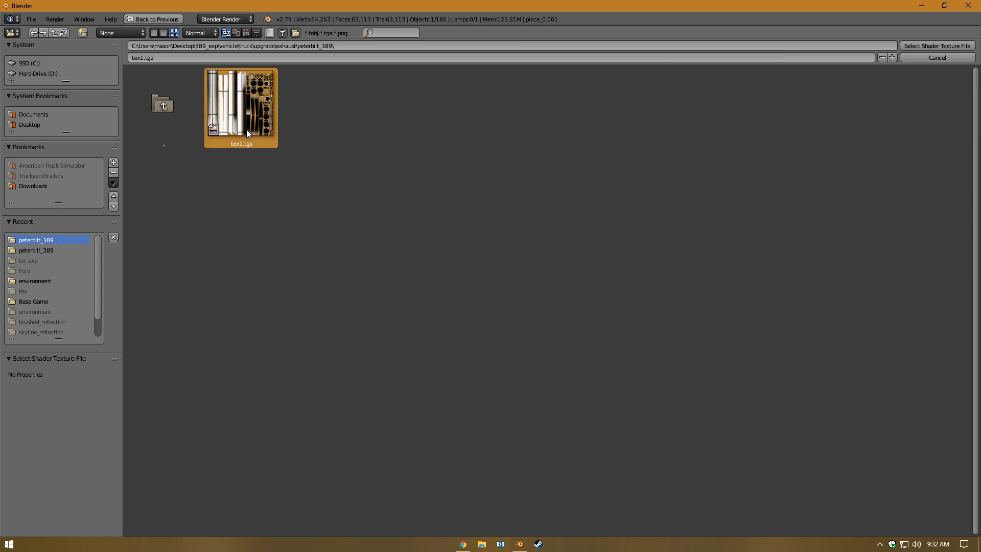
{"action": "left_click", "coordinate": [936, 45]}
Copy the grey diffuse colour from the lower exhaust pipe's material to the exhaust stacks' material
{"action": "middle_click_drag", "start_coordinate": [641, 259], "coordinate": [408, 278]}
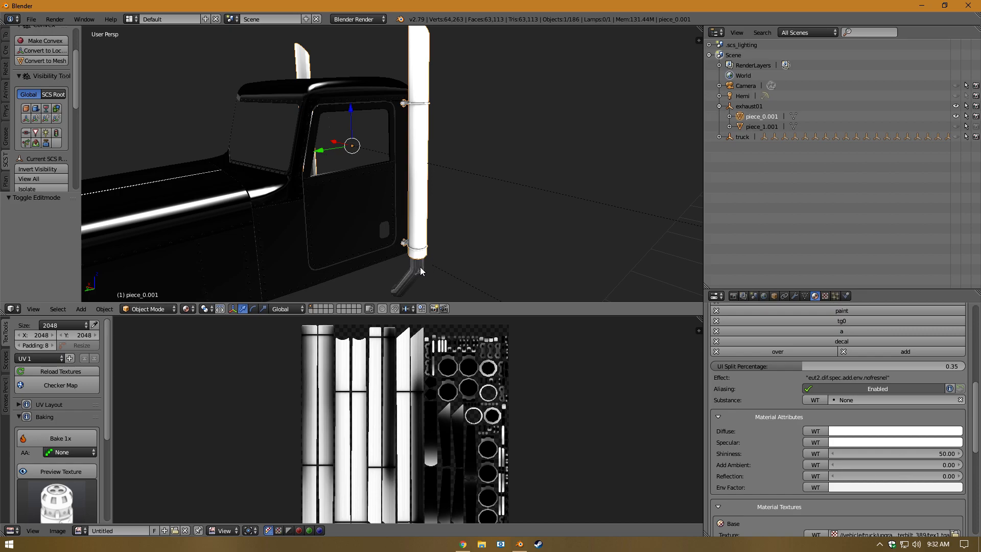
{"action": "right_click", "coordinate": [417, 268]}
{"action": "scroll", "coordinate": [938, 380], "scroll_direction": "down", "scroll_amount": 3}
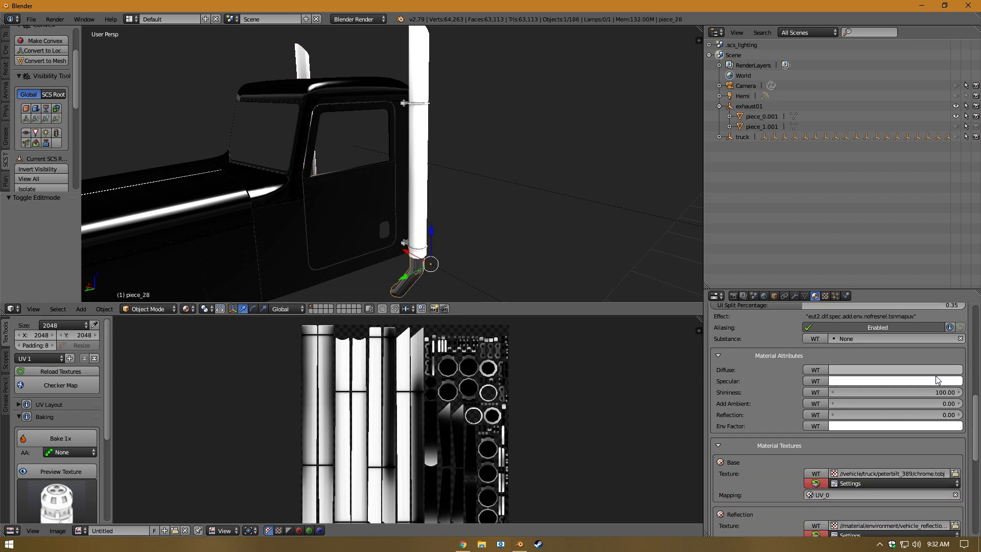
{"action": "right_click", "coordinate": [411, 236]}
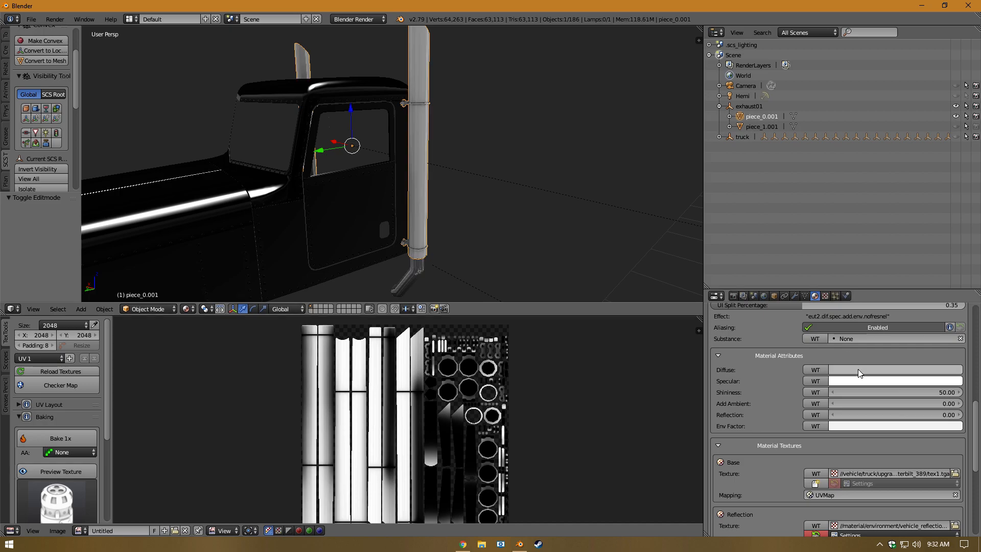
Match the stacks' material to the lower pipe's, with a shininess of 100 and the same white env factor
{"action": "right_click", "coordinate": [415, 276]}
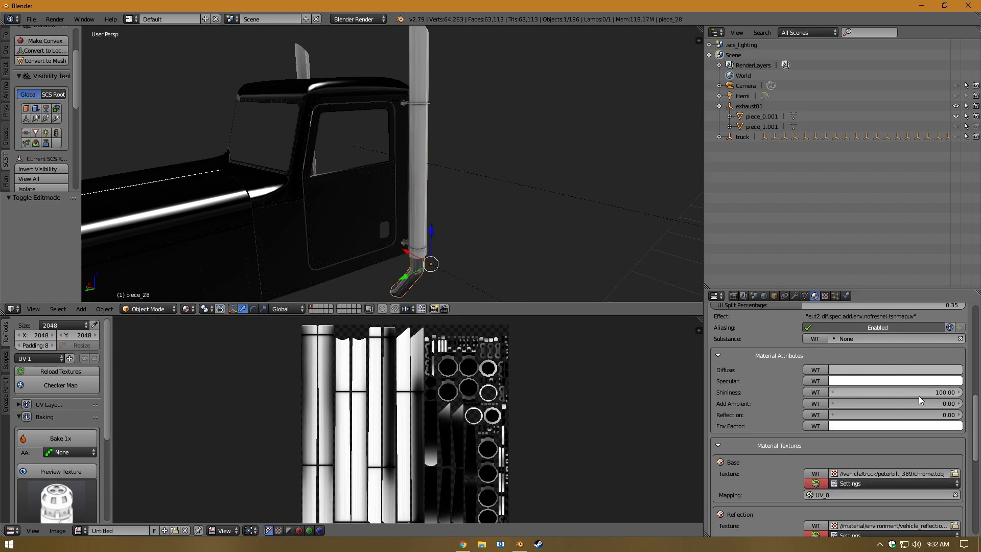
{"action": "right_click", "coordinate": [426, 224]}
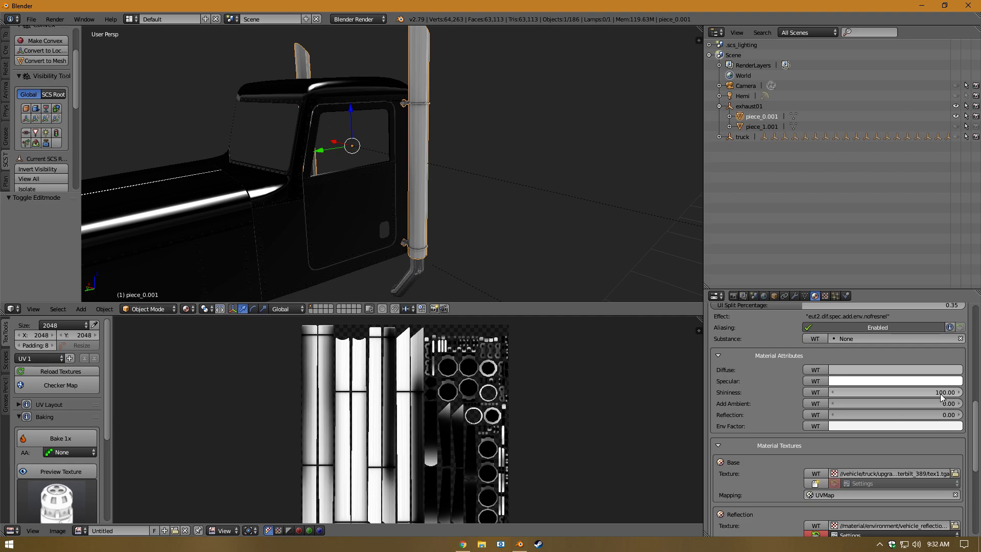
{"action": "right_click", "coordinate": [427, 267]}
{"action": "key", "text": "g"}
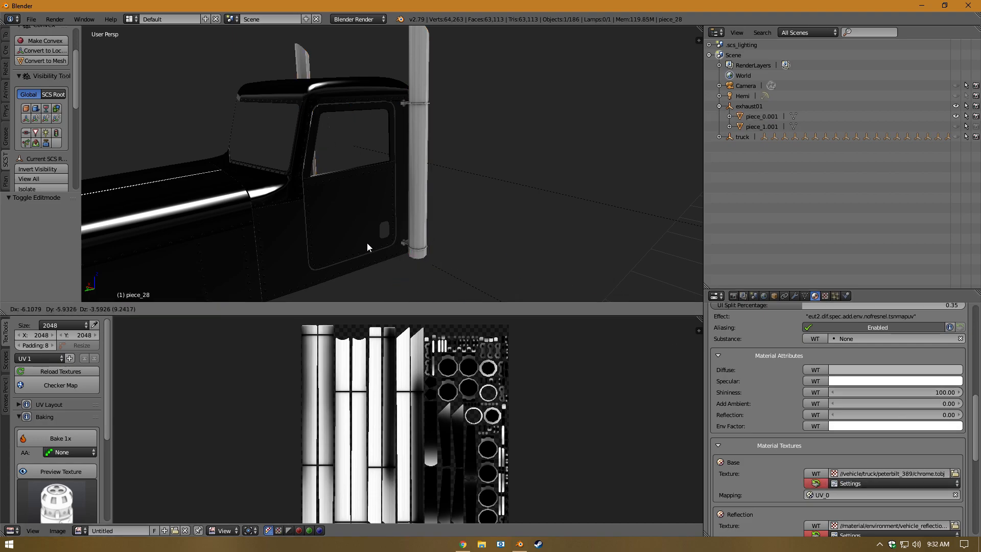
{"action": "key", "text": "Escape"}
{"action": "right_click", "coordinate": [418, 229]}
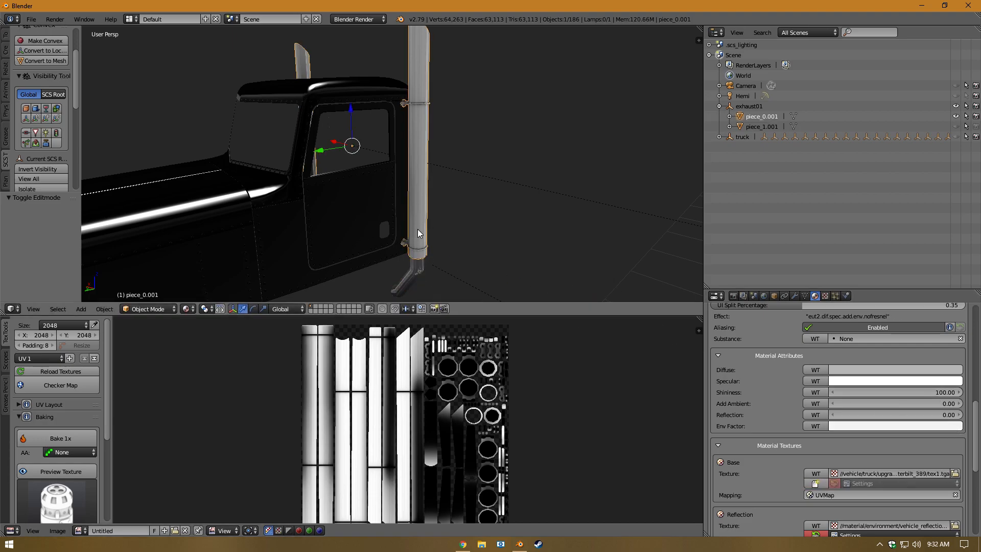
Darken the exhaust stacks' diffuse colour to a grey of 0.326 to blend with the lower pipe
{"action": "middle_click_drag", "start_coordinate": [427, 175], "coordinate": [416, 182]}
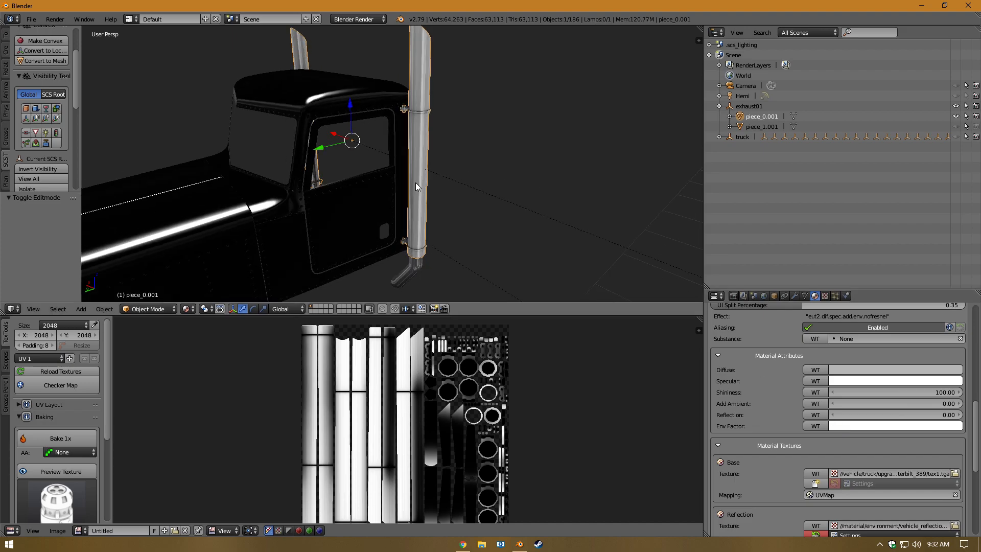
{"action": "scroll", "coordinate": [415, 182], "scroll_direction": "up", "scroll_amount": 3}
{"action": "scroll", "coordinate": [429, 224], "scroll_direction": "down", "scroll_amount": 3}
{"action": "middle_click_drag", "start_coordinate": [497, 266], "coordinate": [434, 163], "text": "shift"}
{"action": "scroll", "coordinate": [431, 139], "scroll_direction": "up", "scroll_amount": 4}
{"action": "left_click", "coordinate": [956, 369]}
{"action": "left_click_drag", "start_coordinate": [953, 252], "coordinate": [953, 260]}
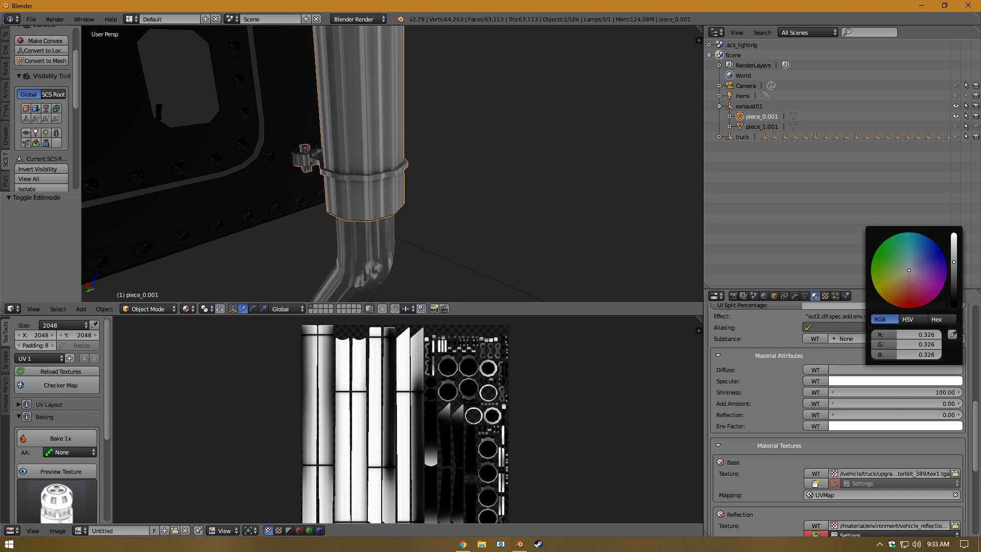
Examine the shading of the exhaust stacks from above and from the side of the cab
{"action": "left_click", "coordinate": [741, 137]}
{"action": "scroll", "coordinate": [366, 84], "scroll_direction": "down", "scroll_amount": 10}
{"action": "middle_click_drag", "start_coordinate": [459, 184], "coordinate": [403, 230]}
{"action": "scroll", "coordinate": [417, 234], "scroll_direction": "up", "scroll_amount": 8}
{"action": "scroll", "coordinate": [411, 195], "scroll_direction": "down", "scroll_amount": 2}
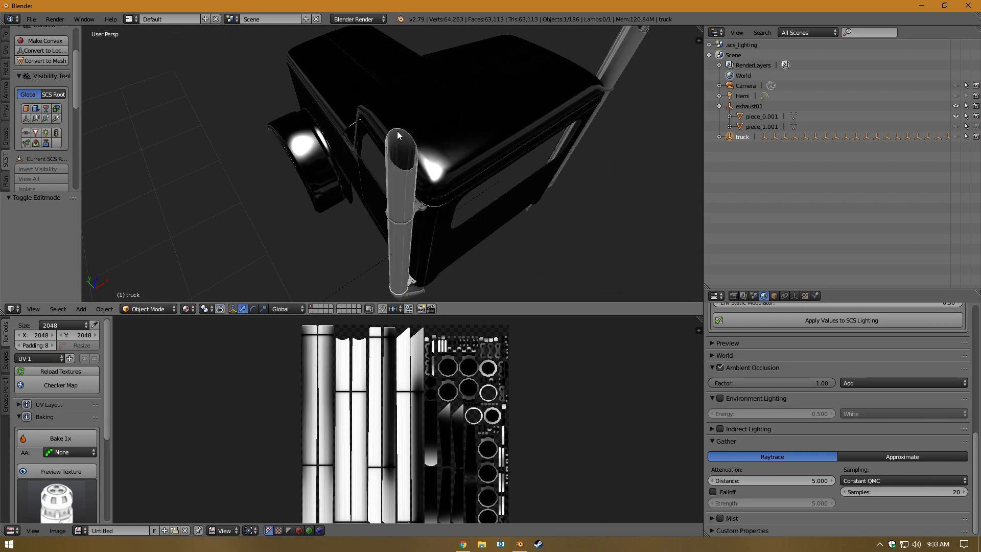
{"action": "scroll", "coordinate": [407, 171], "scroll_direction": "down", "scroll_amount": 5}
{"action": "middle_click_drag", "start_coordinate": [327, 169], "coordinate": [520, 173]}
{"action": "scroll", "coordinate": [324, 142], "scroll_direction": "up", "scroll_amount": 4}
{"action": "scroll", "coordinate": [520, 173], "scroll_direction": "up", "scroll_amount": 3}
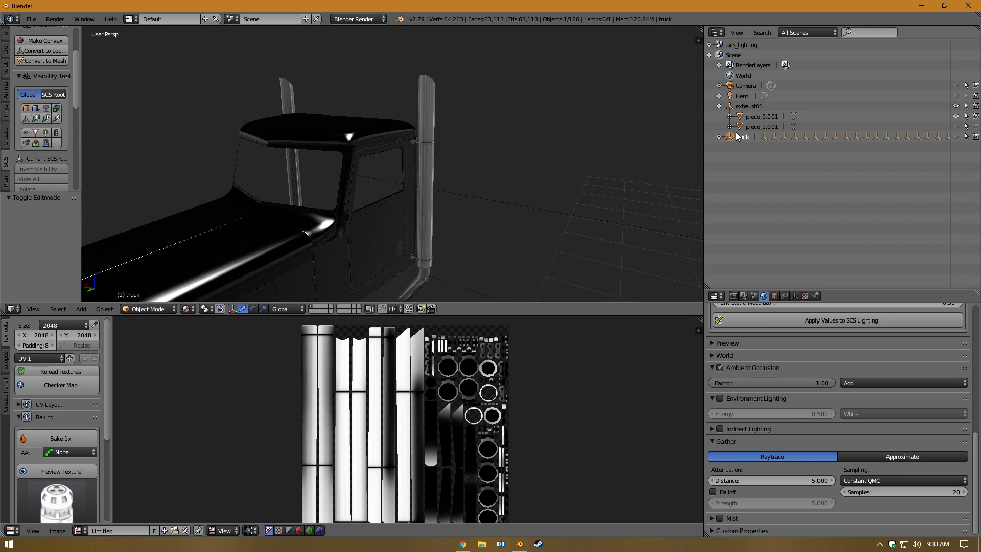
Create the TOBJ file for the stacks' base texture and load tex1.tobj as that texture
{"action": "left_click", "coordinate": [755, 118]}
{"action": "scroll", "coordinate": [770, 401], "scroll_direction": "down", "scroll_amount": 2}
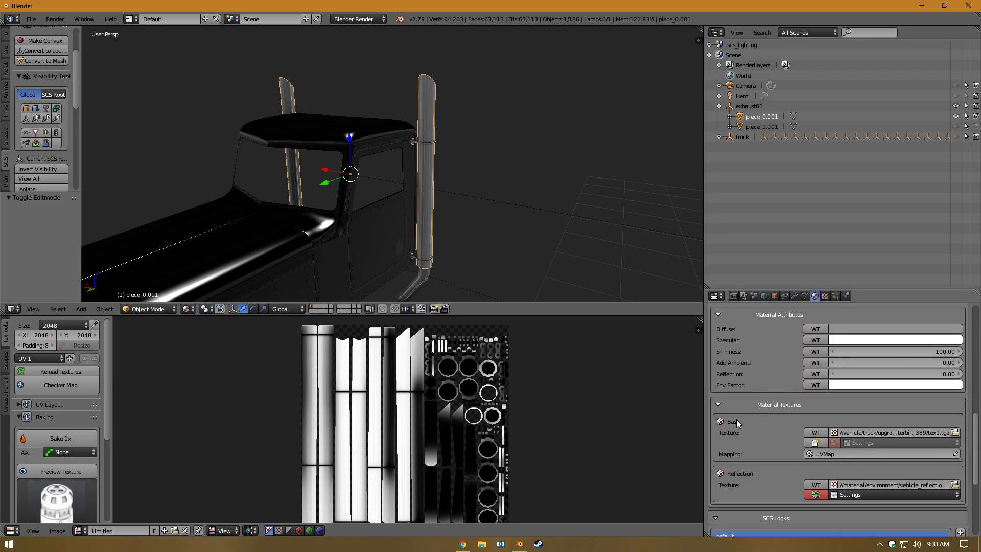
{"action": "left_click", "coordinate": [816, 442]}
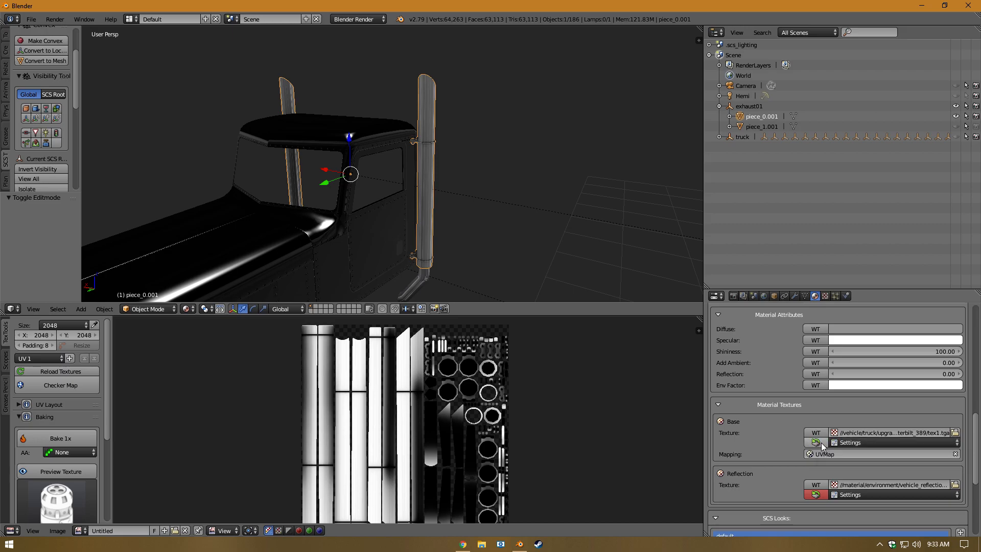
{"action": "left_click", "coordinate": [955, 433]}
{"action": "left_click", "coordinate": [323, 133]}
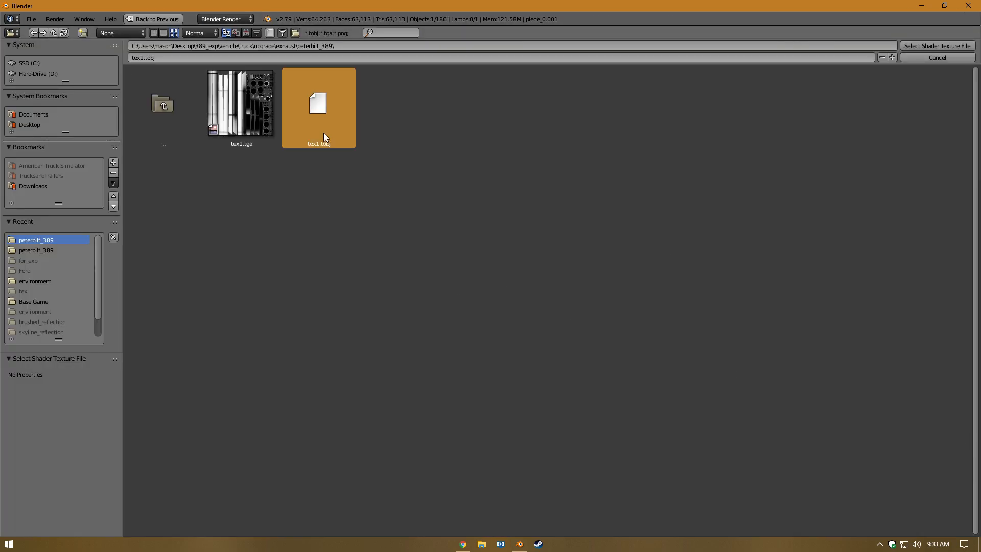
{"action": "double_click", "coordinate": [317, 143]}
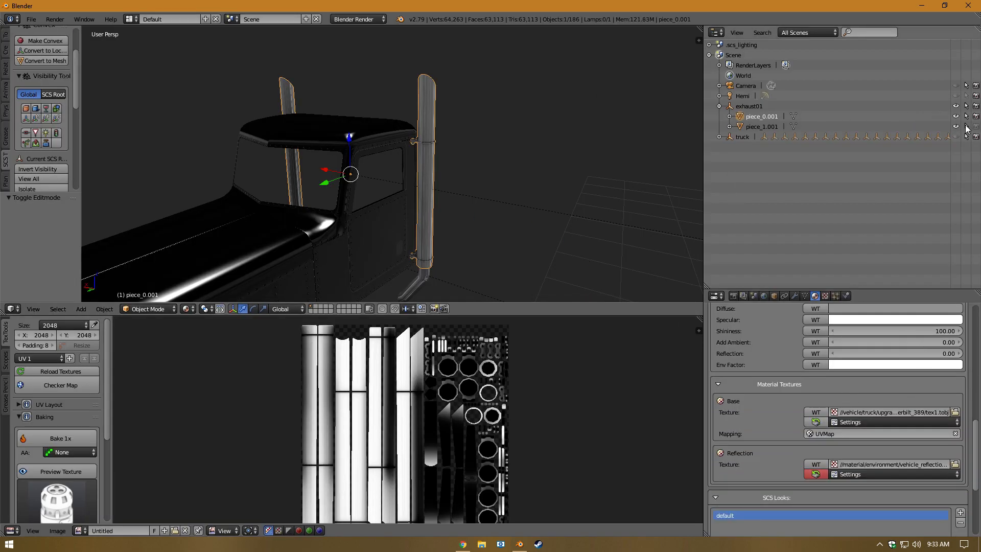
Select the exhaust stacks together with the cab, hood and lower pipe parts of the truck
{"action": "scroll", "coordinate": [649, 127], "scroll_direction": "down", "scroll_amount": 5}
{"action": "middle_click_drag", "start_coordinate": [511, 118], "coordinate": [286, 113]}
{"action": "left_click", "coordinate": [742, 108]}
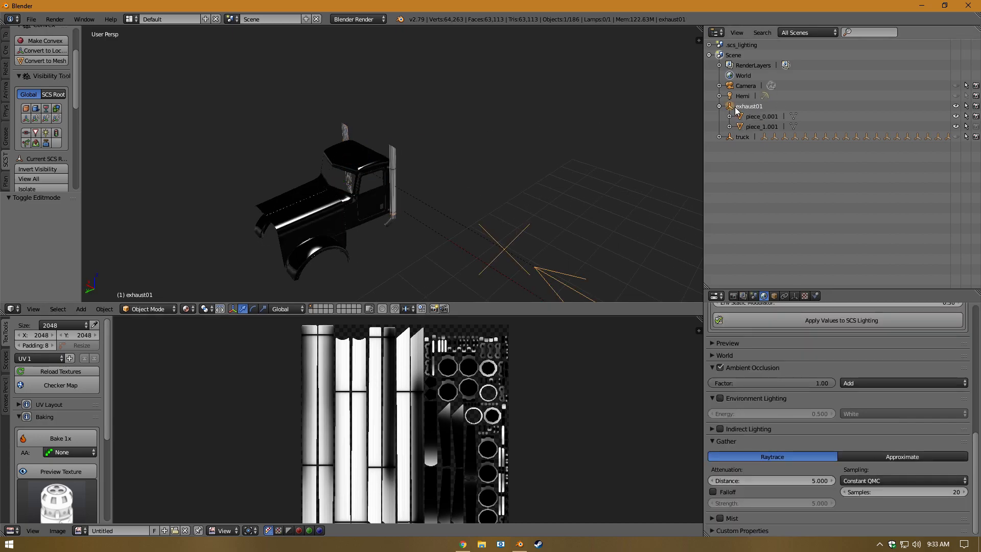
{"action": "left_click", "coordinate": [750, 117]}
{"action": "key", "text": "b"}
{"action": "left_click_drag", "start_coordinate": [383, 135], "coordinate": [244, 287]}
{"action": "key", "text": "g"}
{"action": "right_click", "coordinate": [474, 239]}
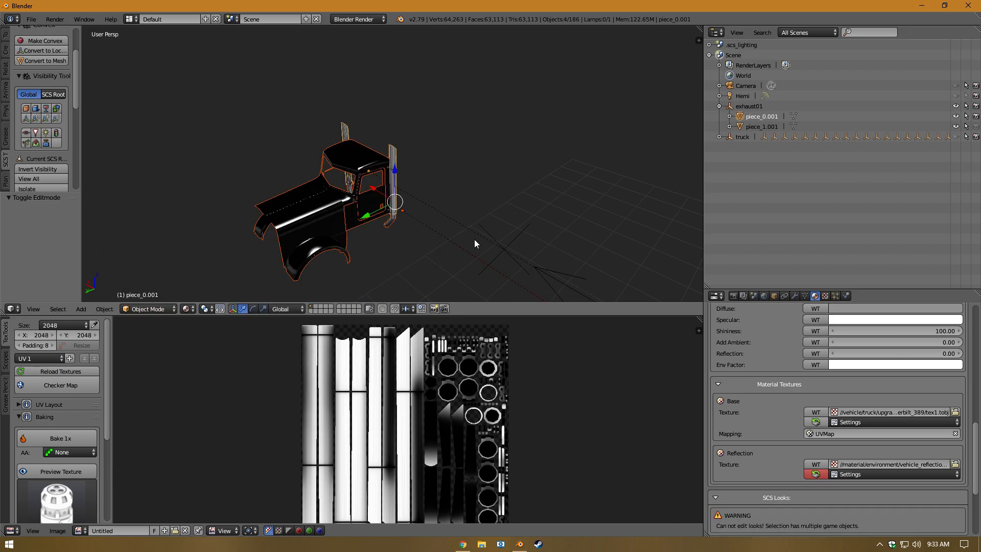
{"action": "scroll", "coordinate": [475, 239], "scroll_direction": "down", "scroll_amount": 6}
{"action": "key", "text": "g"}
{"action": "right_click", "coordinate": [459, 197]}
{"action": "middle_click_drag", "start_coordinate": [486, 238], "coordinate": [497, 227]}
{"action": "scroll", "coordinate": [498, 227], "scroll_direction": "up", "scroll_amount": 3}
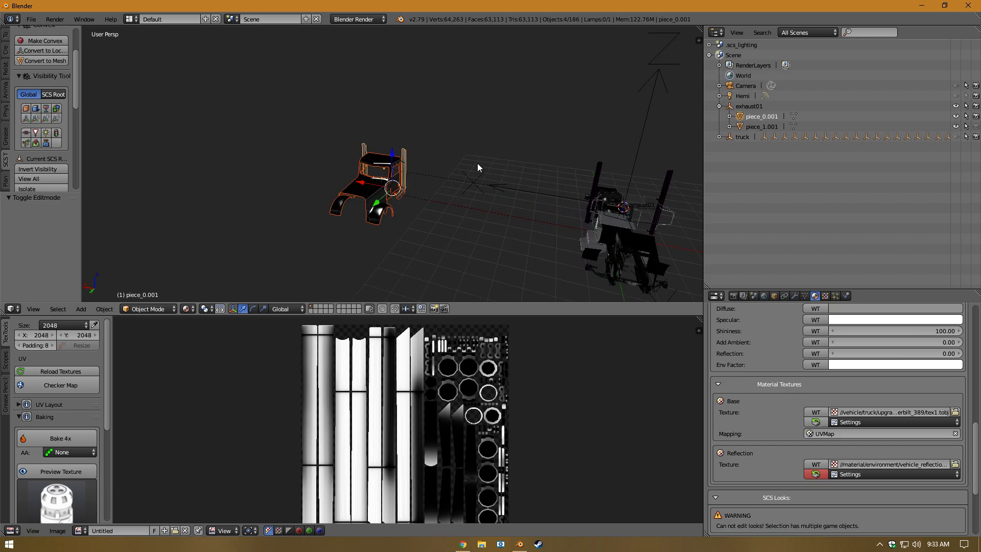
{"action": "key", "text": "g"}
{"action": "right_click", "coordinate": [409, 177]}
Move the selected cab and exhaust parts by -10 along the global X axis
{"action": "key", "text": "g"}
{"action": "key", "text": "x"}
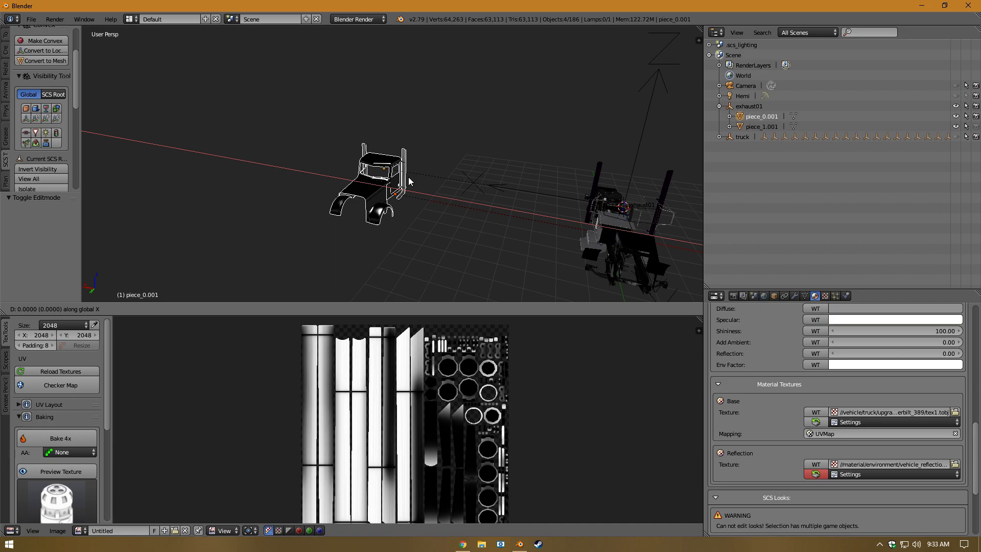
{"action": "type", "text": "-10"}
{"action": "key", "text": "Return"}
Delete the old exhaust object piece_1.001 that overlaps the new stacks
{"action": "scroll", "coordinate": [572, 270], "scroll_direction": "down", "scroll_amount": 4}
{"action": "middle_click_drag", "start_coordinate": [572, 271], "coordinate": [368, 167]}
{"action": "scroll", "coordinate": [429, 198], "scroll_direction": "up", "scroll_amount": 5}
{"action": "scroll", "coordinate": [429, 203], "scroll_direction": "up", "scroll_amount": 5}
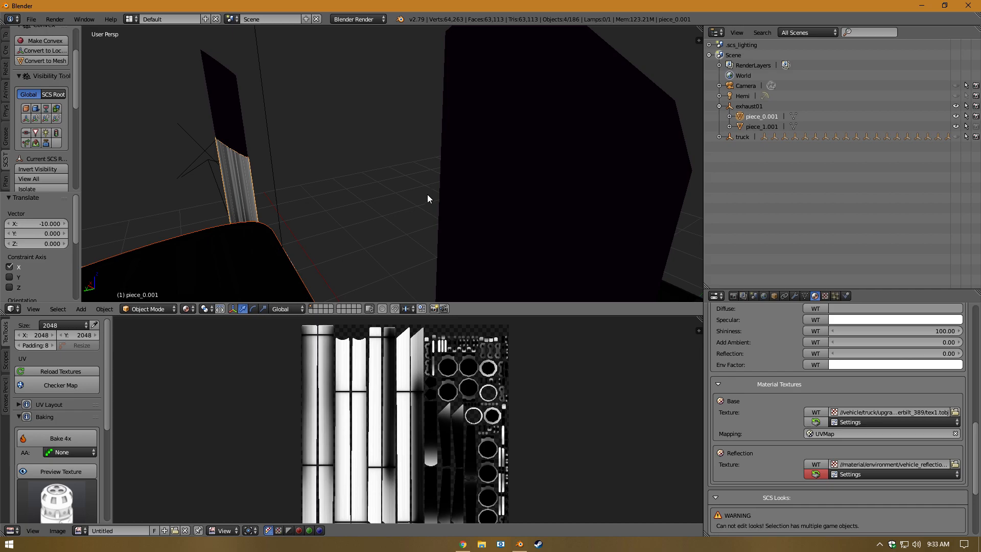
{"action": "scroll", "coordinate": [425, 195], "scroll_direction": "down", "scroll_amount": 3}
{"action": "right_click", "coordinate": [420, 182]}
{"action": "key", "text": "x"}
{"action": "key", "text": "x"}
{"action": "left_click", "coordinate": [457, 156]}
{"action": "scroll", "coordinate": [402, 192], "scroll_direction": "down", "scroll_amount": 2}
Duplicate the exhaust stacks by copying and pasting piece_0.001, and parent the copy to exhaust01
{"action": "right_click", "coordinate": [400, 218]}
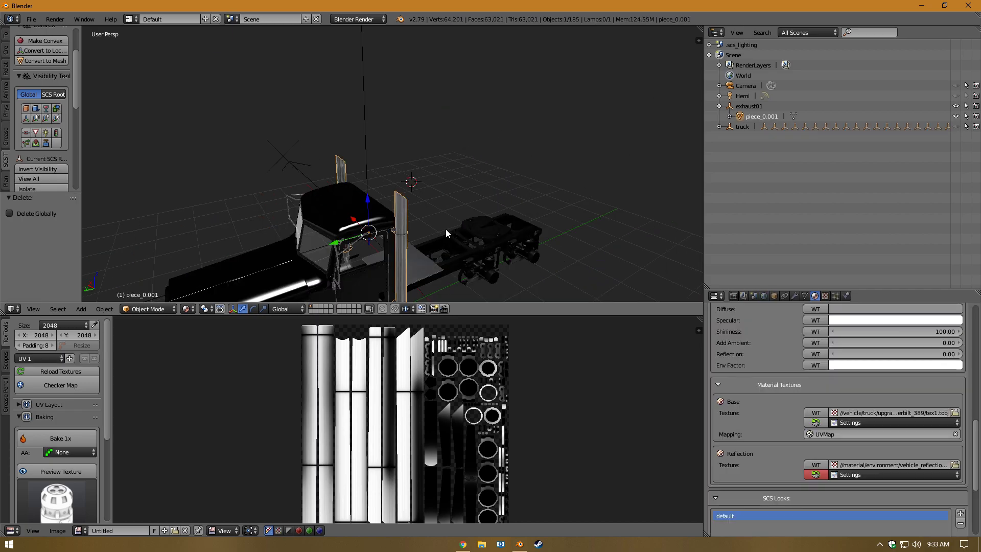
{"action": "scroll", "coordinate": [450, 180], "scroll_direction": "up", "scroll_amount": 4}
{"action": "key", "text": "ctrl+c"}
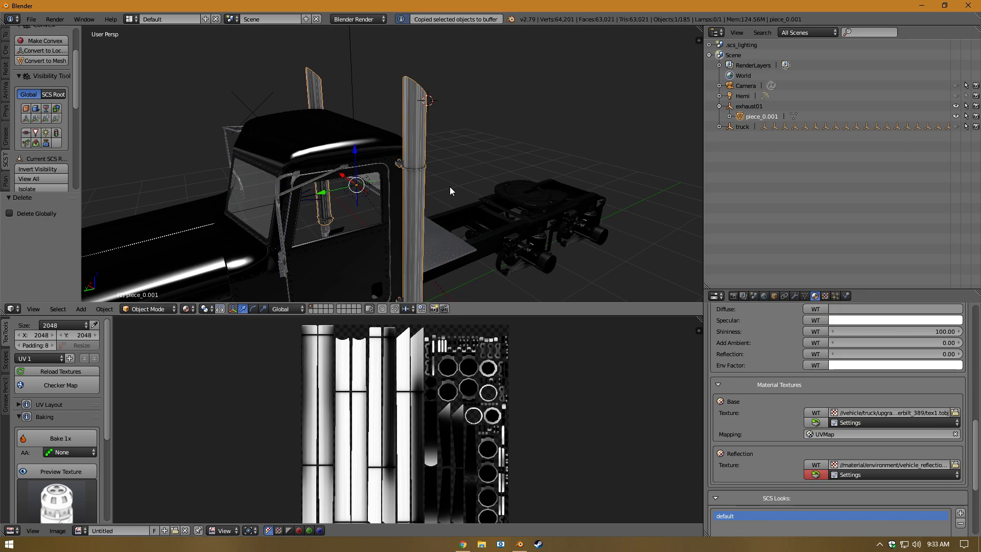
{"action": "key", "text": "ctrl+v"}
{"action": "left_click_drag", "start_coordinate": [730, 128], "coordinate": [726, 107]}
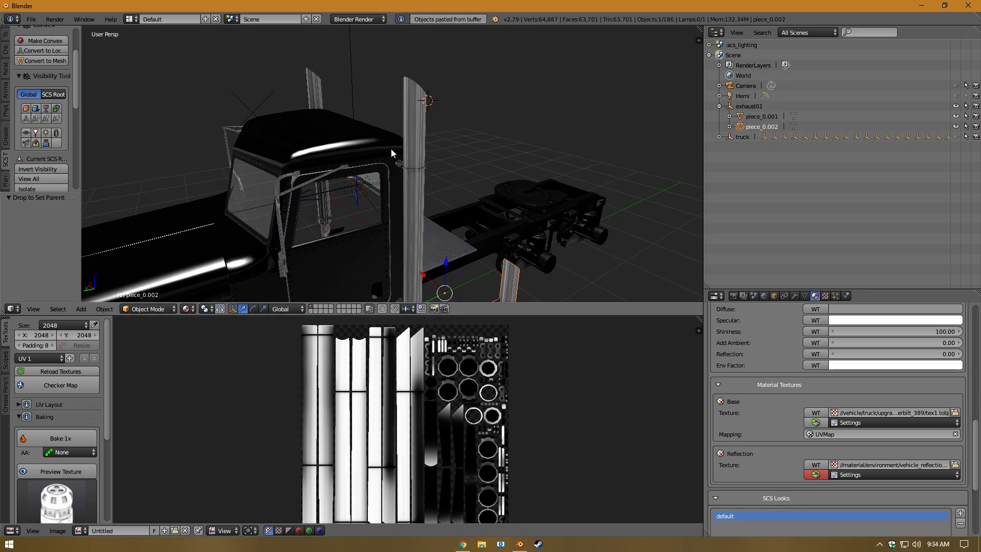
Snap the copied exhaust stacks to the 3D cursor
{"action": "middle_click_drag", "start_coordinate": [392, 152], "coordinate": [357, 160]}
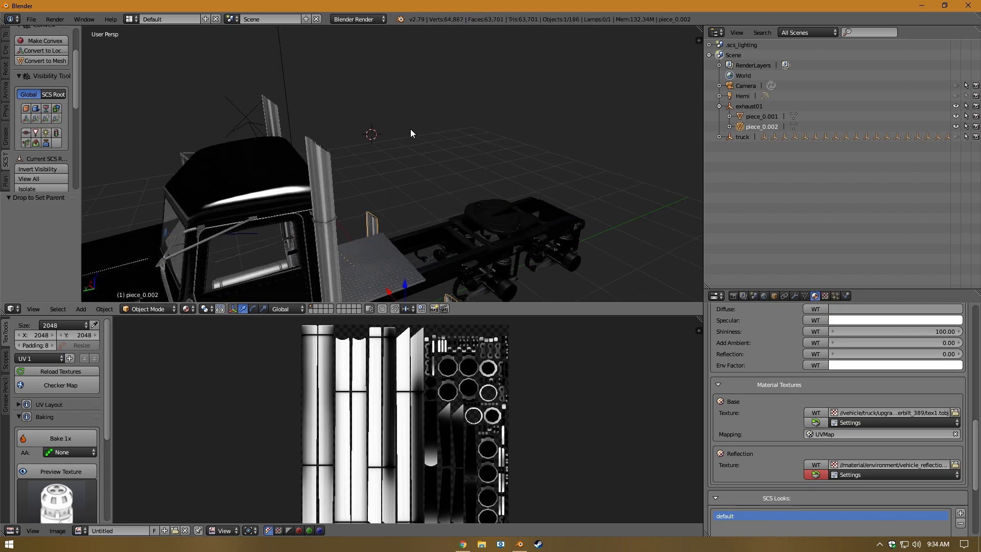
{"action": "key", "text": "shift+s"}
{"action": "left_click", "coordinate": [397, 128]}
Snap the 3D cursor to the original stacks piece_0.001, and snap the copied stacks piece_0.002 to that cursor position
{"action": "mouse_move", "coordinate": [363, 142]}
{"action": "middle_mouse_down"}
{"action": "mouse_move", "coordinate": [280, 155]}
{"action": "mouse_move", "coordinate": [387, 149]}
{"action": "mouse_move", "coordinate": [378, 154]}
{"action": "middle_mouse_up"}
{"action": "scroll", "coordinate": [375, 155], "scroll_direction": "up", "scroll_amount": 6}
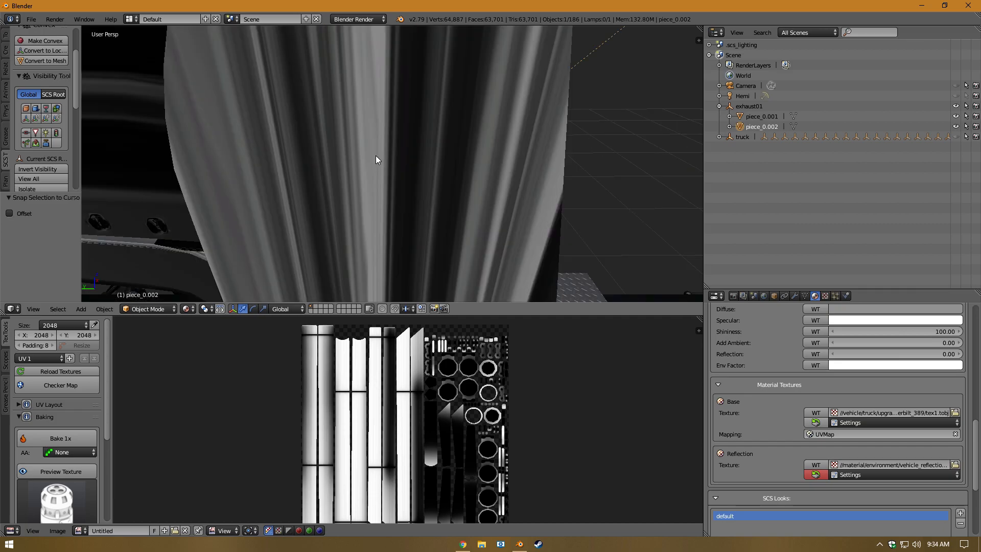
{"action": "scroll", "coordinate": [375, 155], "scroll_direction": "down", "scroll_amount": 5}
{"action": "right_click", "coordinate": [389, 151]}
{"action": "key", "text": "shift+s"}
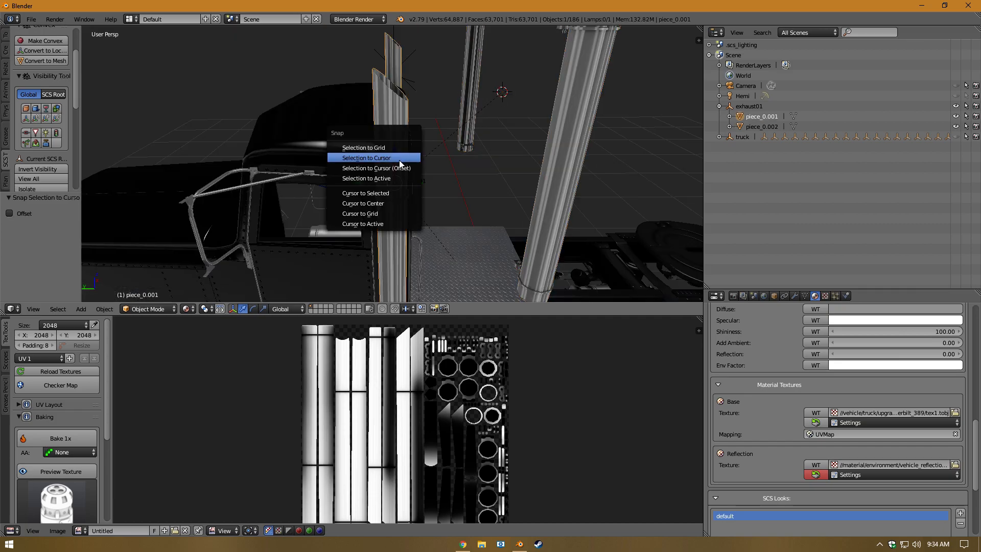
{"action": "left_click", "coordinate": [381, 192]}
{"action": "right_click", "coordinate": [581, 127]}
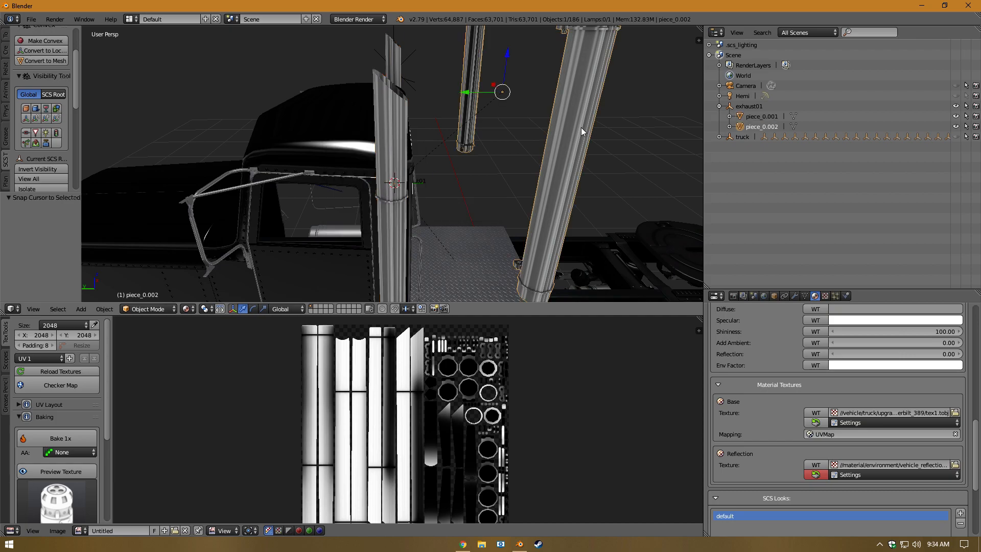
{"action": "key", "text": "shift+s"}
{"action": "left_click", "coordinate": [558, 92]}
{"action": "scroll", "coordinate": [400, 126], "scroll_direction": "down", "scroll_amount": 3}
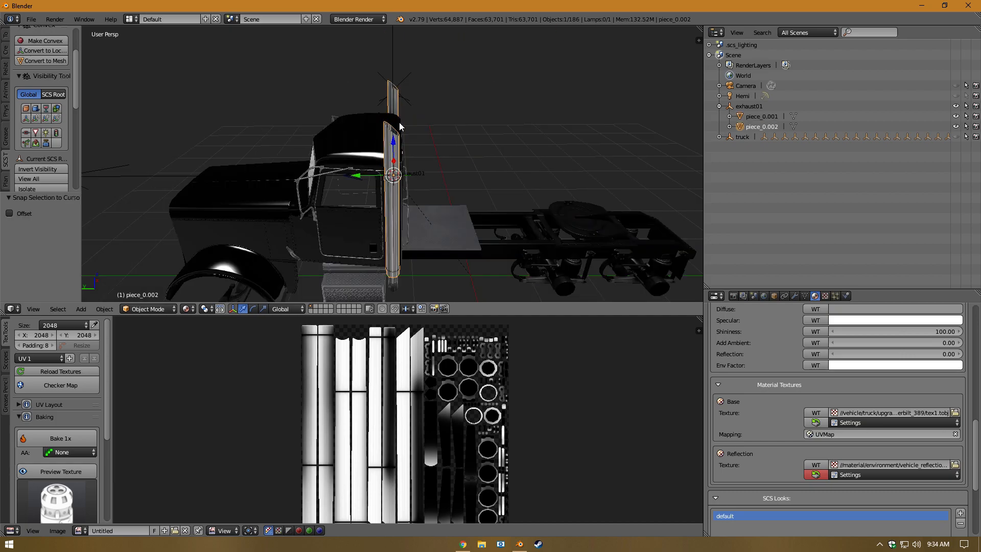
Replace the shared material on piece_0.002 with a new material using the shadowonly shader preset
{"action": "middle_click_drag", "start_coordinate": [400, 127], "coordinate": [382, 156]}
{"action": "scroll", "coordinate": [817, 330], "scroll_direction": "up", "scroll_amount": 10}
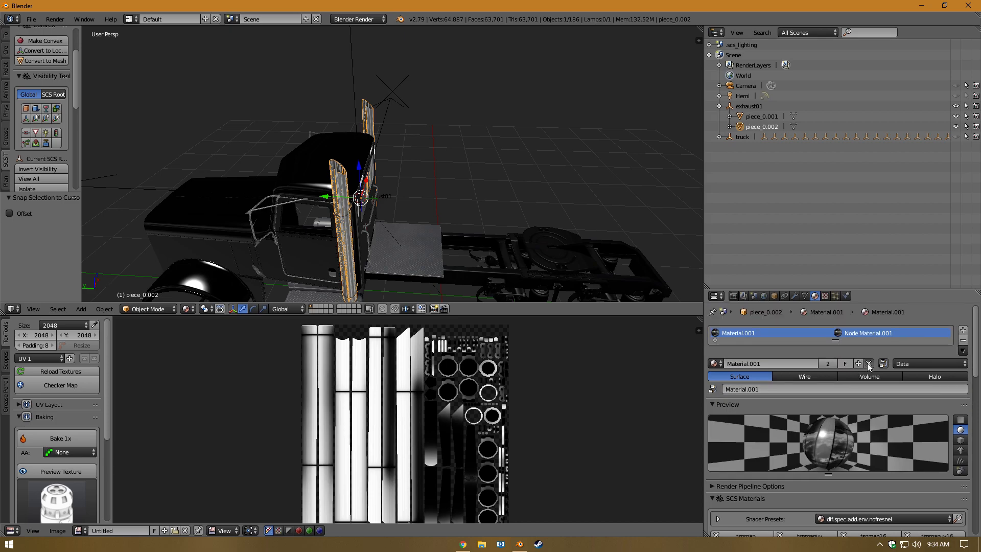
{"action": "left_click", "coordinate": [868, 363]}
{"action": "left_click", "coordinate": [835, 364]}
{"action": "scroll", "coordinate": [859, 388], "scroll_direction": "down", "scroll_amount": 1}
{"action": "left_click", "coordinate": [860, 388]}
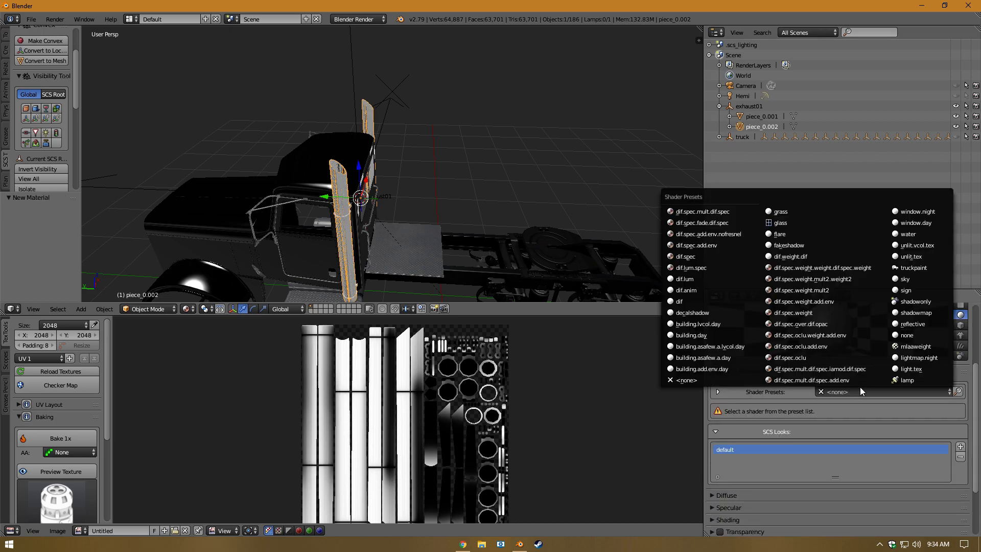
{"action": "left_click", "coordinate": [915, 302]}
Check the shader materials assigned to piece_0.001 and piece_0.002 under exhaust01
{"action": "left_click", "coordinate": [720, 106]}
{"action": "left_click", "coordinate": [749, 106]}
{"action": "double_click", "coordinate": [758, 107]}
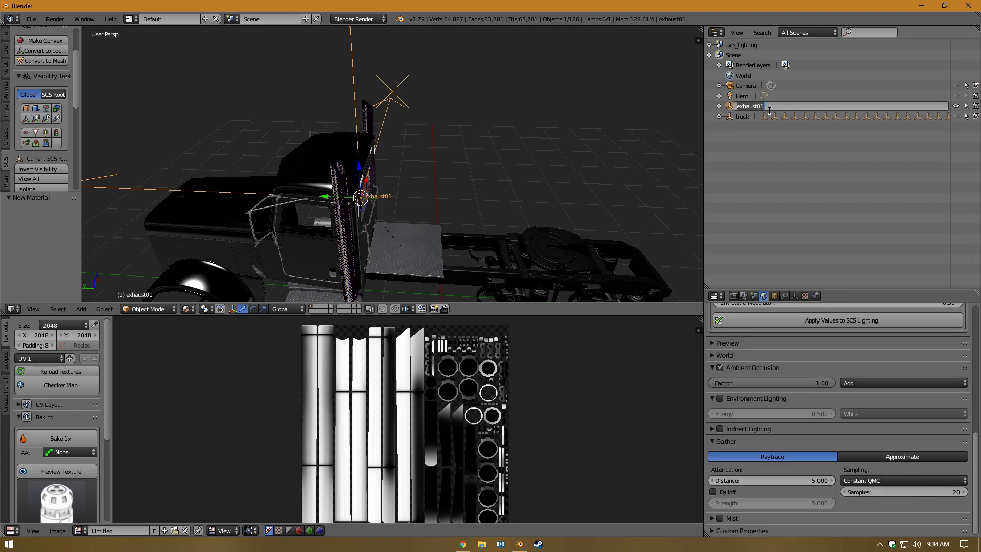
{"action": "left_click", "coordinate": [746, 151]}
{"action": "left_click", "coordinate": [720, 109]}
{"action": "left_click", "coordinate": [750, 117]}
{"action": "left_click", "coordinate": [751, 126]}
{"action": "scroll", "coordinate": [557, 153], "scroll_direction": "down", "scroll_amount": 2}
{"action": "middle_click_drag", "start_coordinate": [557, 153], "coordinate": [628, 155]}
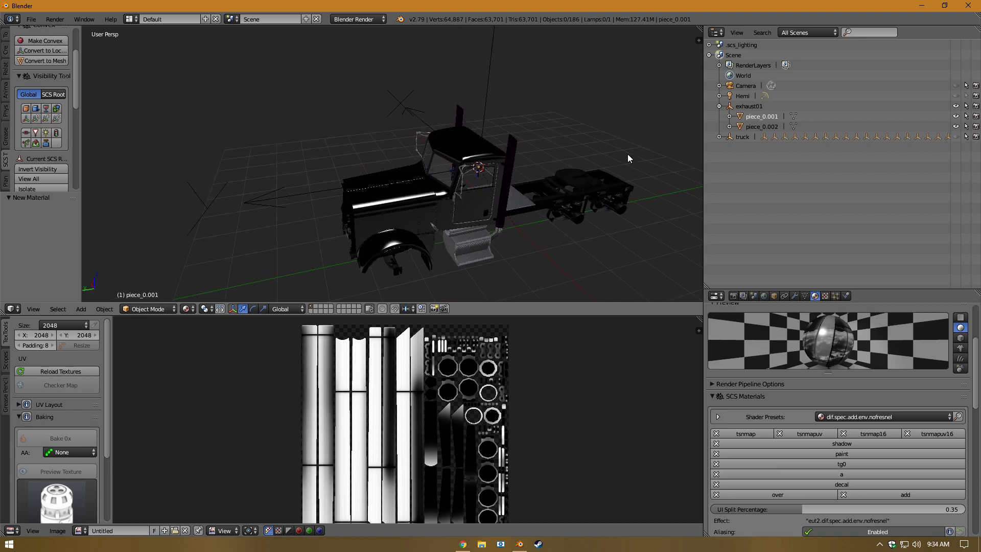
{"action": "left_click", "coordinate": [753, 127]}
{"action": "middle_click_drag", "start_coordinate": [533, 128], "coordinate": [417, 167], "text": "shift"}
{"action": "key", "text": "shift+a"}
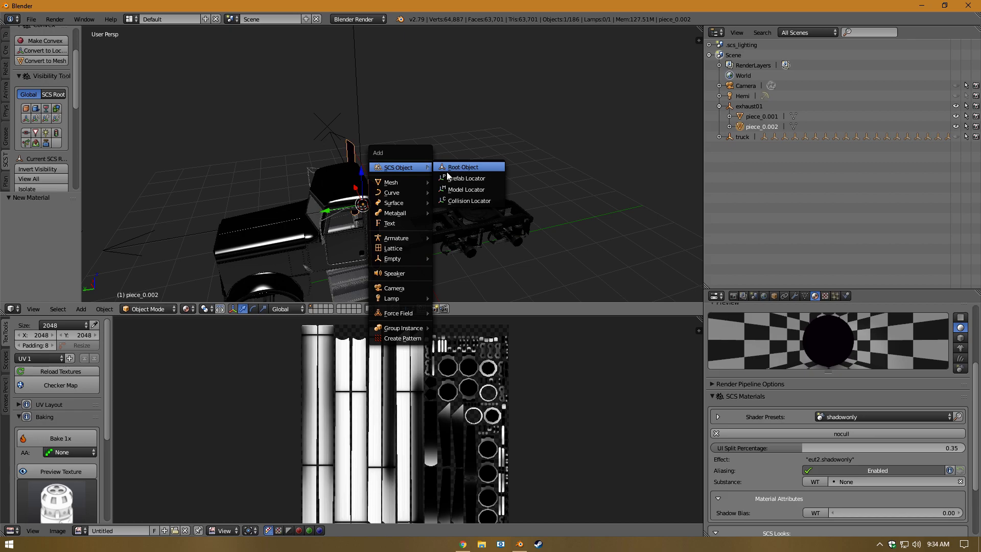
{"action": "scroll", "coordinate": [506, 194], "scroll_direction": "down", "scroll_amount": 2}
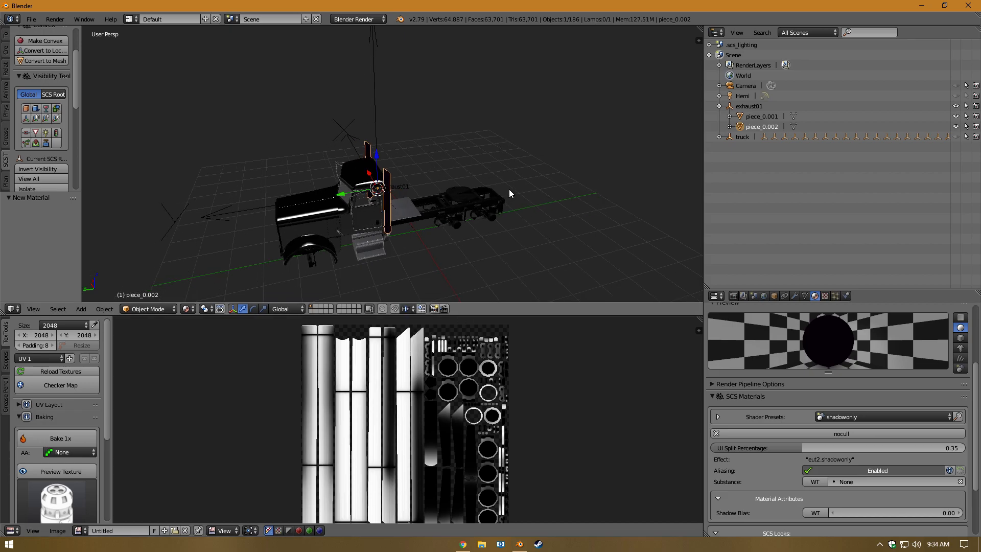
{"action": "scroll", "coordinate": [522, 182], "scroll_direction": "up", "scroll_amount": 4}
{"action": "middle_click_drag", "start_coordinate": [508, 189], "coordinate": [554, 175], "text": "shift"}
{"action": "double_click", "coordinate": [754, 108]}
{"action": "left_click", "coordinate": [780, 110]}
{"action": "left_click", "coordinate": [744, 174]}
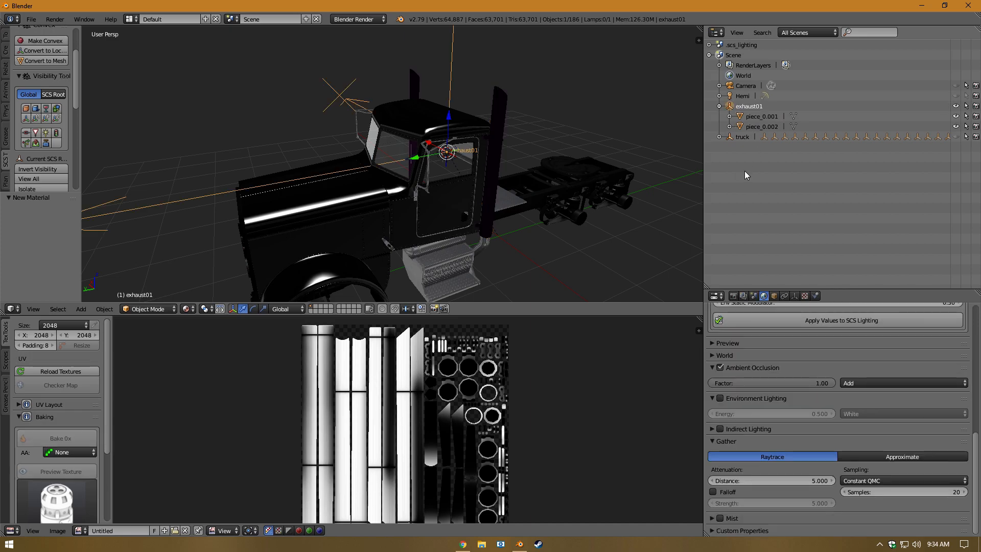
Rename the exhaust01 root object to exhaust09
{"action": "double_click", "coordinate": [759, 109]}
{"action": "left_click", "coordinate": [795, 112]}
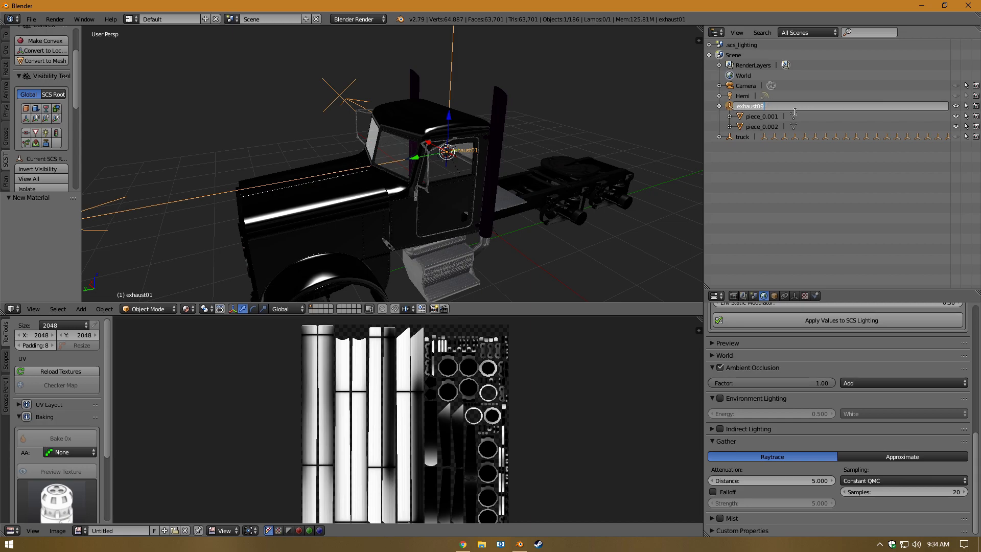
{"action": "type", "text": "9"}
{"action": "key", "text": "Return"}
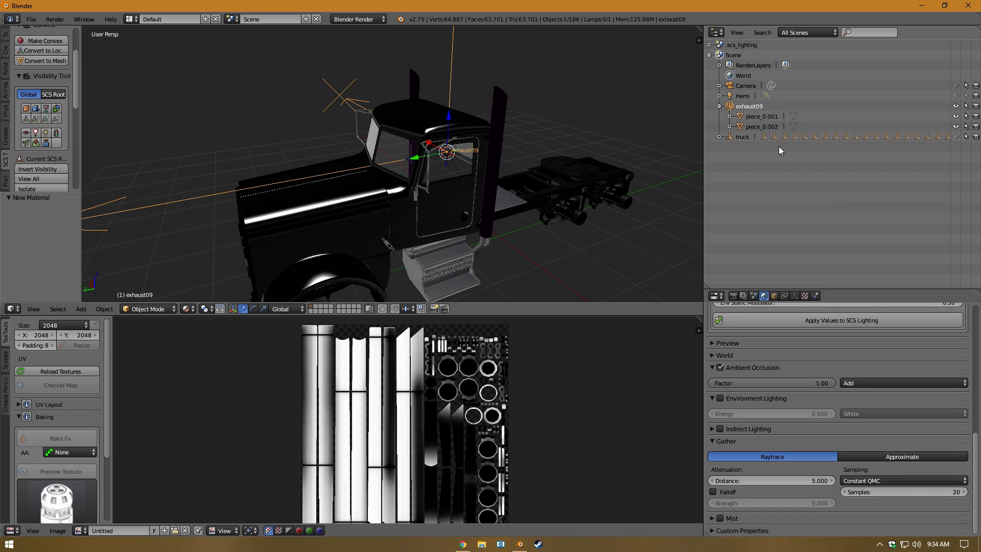
Delete the truck root object together with its whole hierarchy
{"action": "right_click", "coordinate": [742, 136]}
{"action": "right_click", "coordinate": [737, 140]}
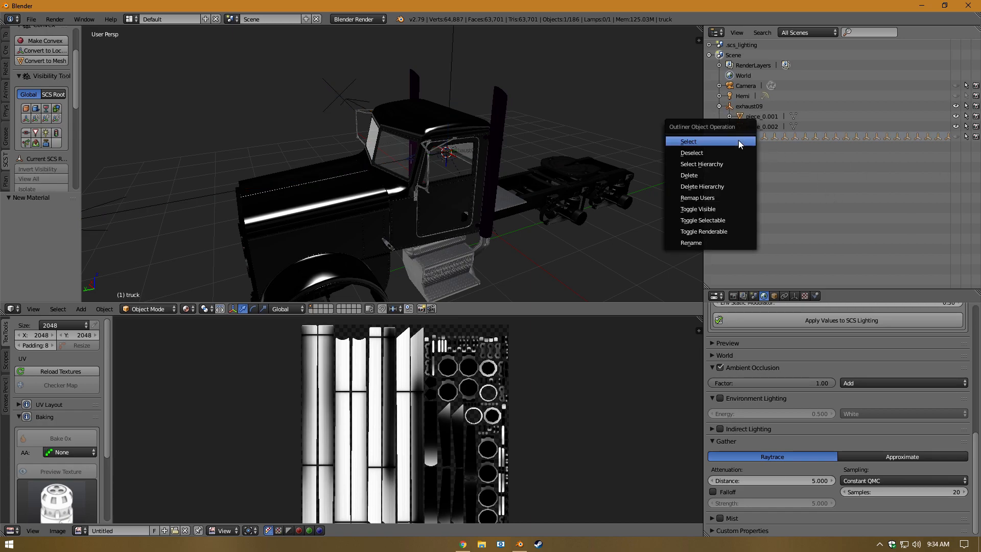
{"action": "left_click", "coordinate": [722, 186]}
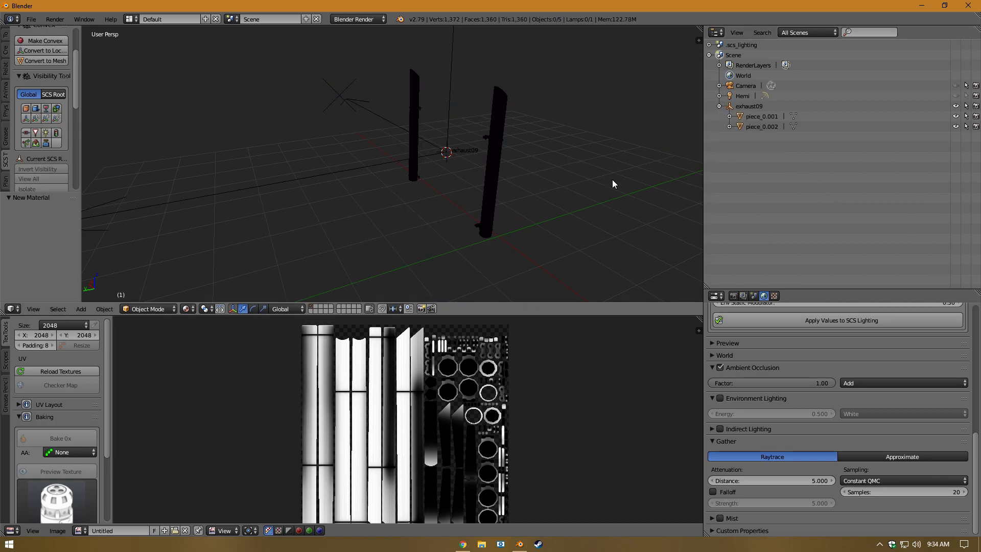
Export the exhaust09 object in the SCS Formats (.pim) format
{"action": "left_click", "coordinate": [33, 19]}
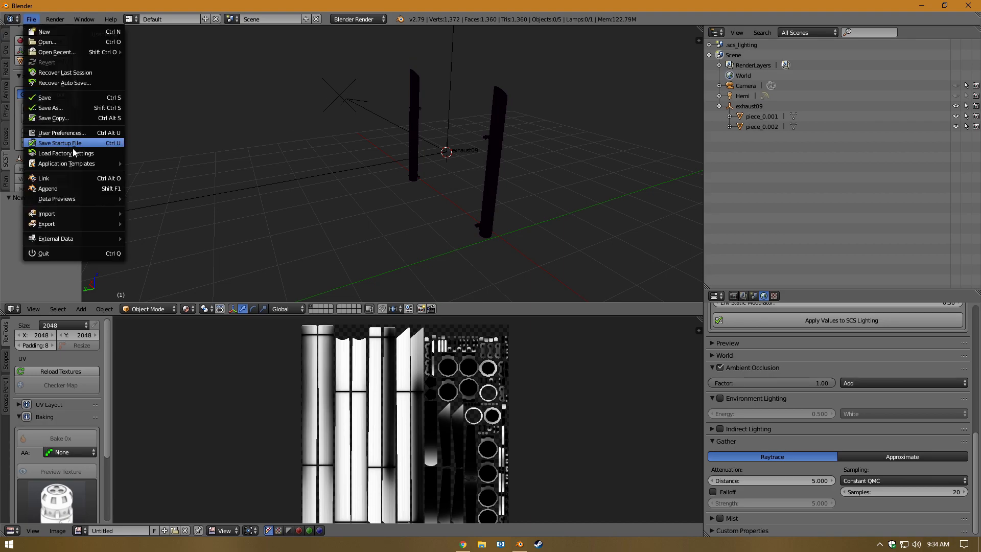
{"action": "mouse_move", "coordinate": [61, 226]}
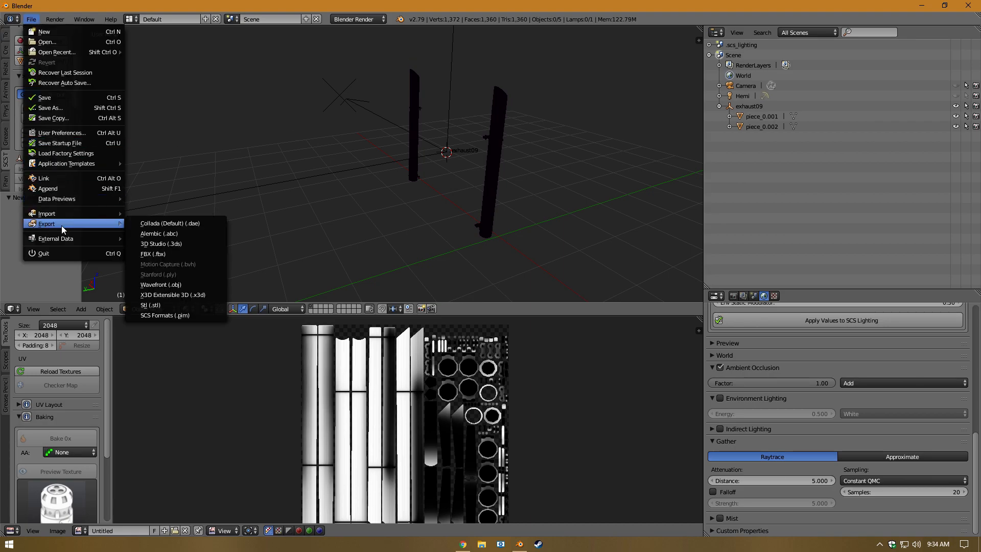
{"action": "left_click", "coordinate": [186, 314]}
{"action": "left_click", "coordinate": [40, 241]}
{"action": "left_click", "coordinate": [953, 46]}
Clean the converted data and convert the current SCS project with the scene's conversion helper
{"action": "left_click", "coordinate": [754, 296]}
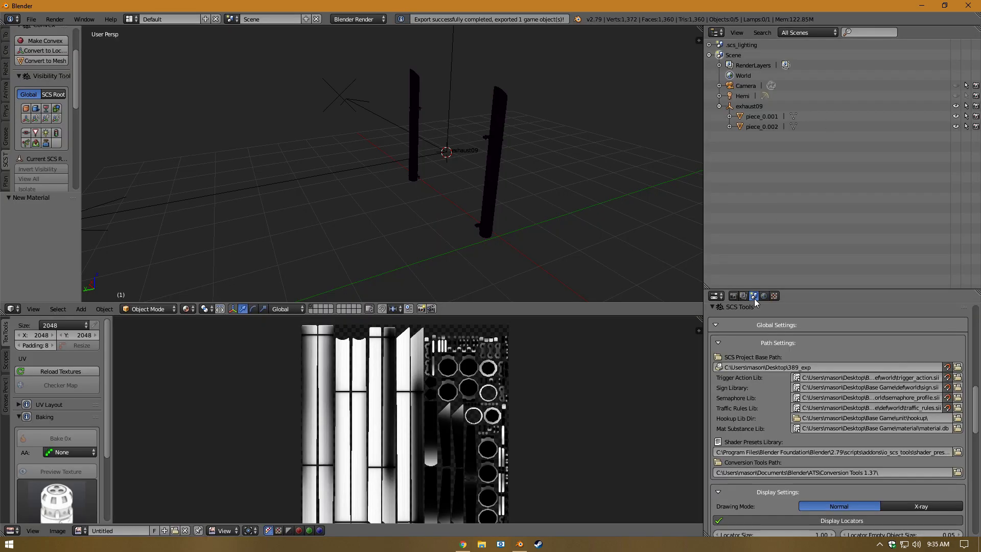
{"action": "scroll", "coordinate": [740, 329], "scroll_direction": "down", "scroll_amount": 20}
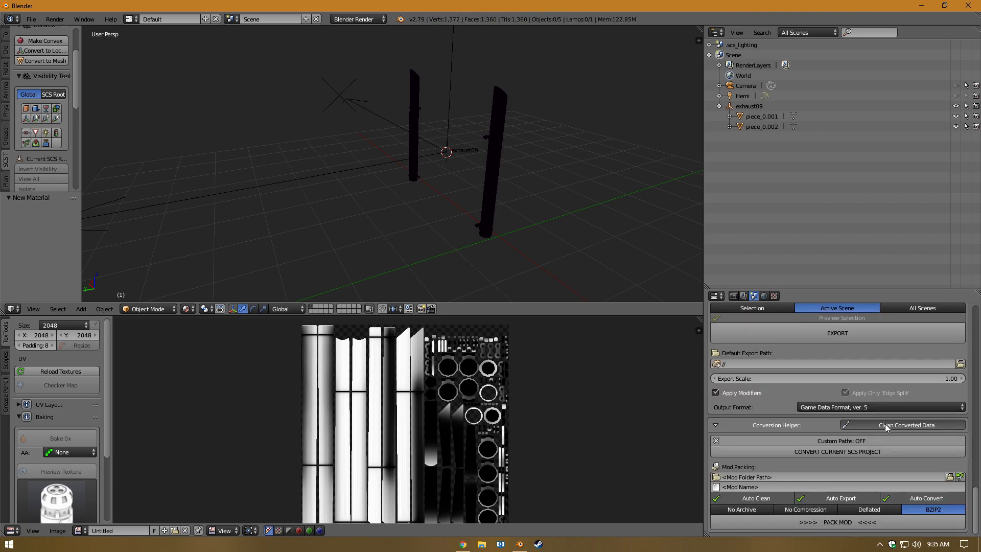
{"action": "left_click", "coordinate": [863, 424]}
{"action": "left_click", "coordinate": [794, 453]}
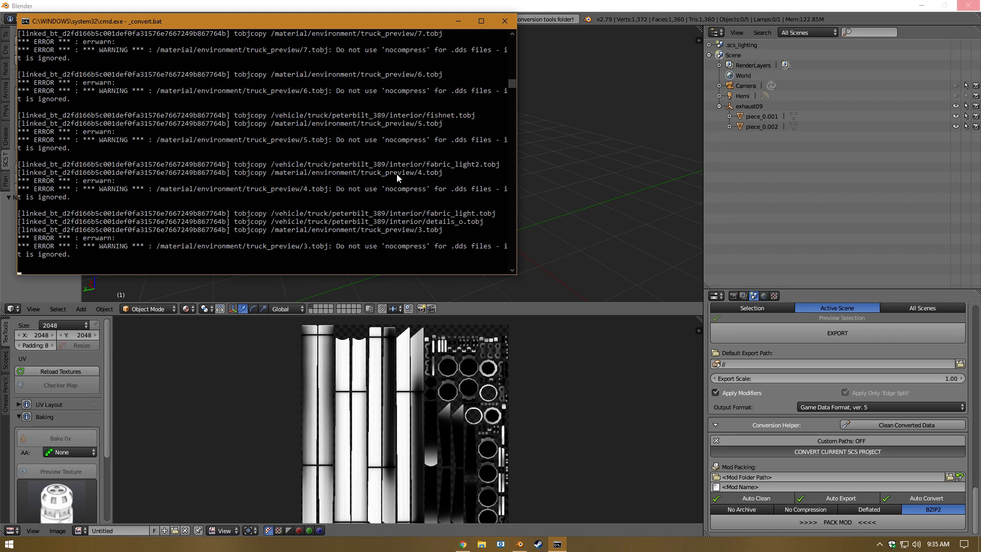
{"action": "key", "text": "Return"}
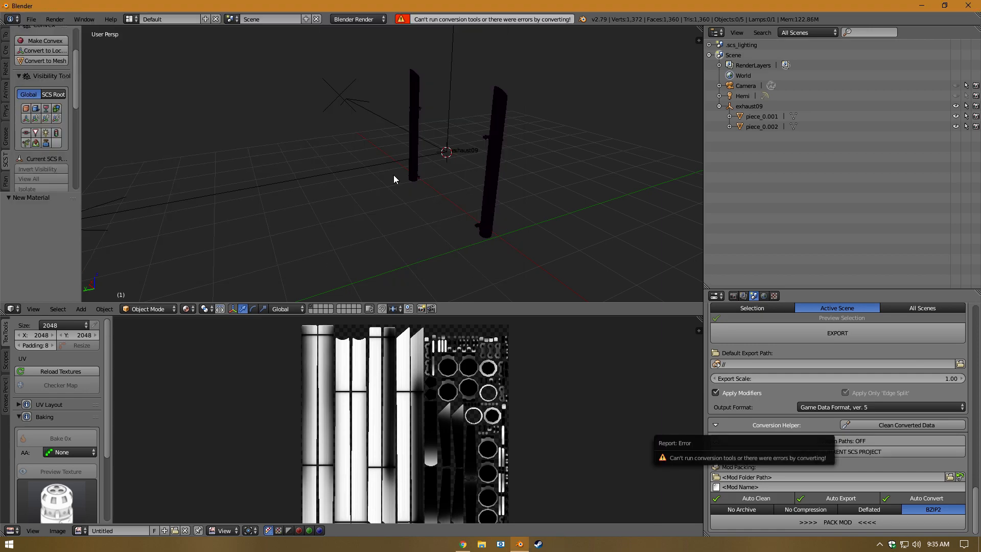
{"action": "left_click", "coordinate": [481, 545]}
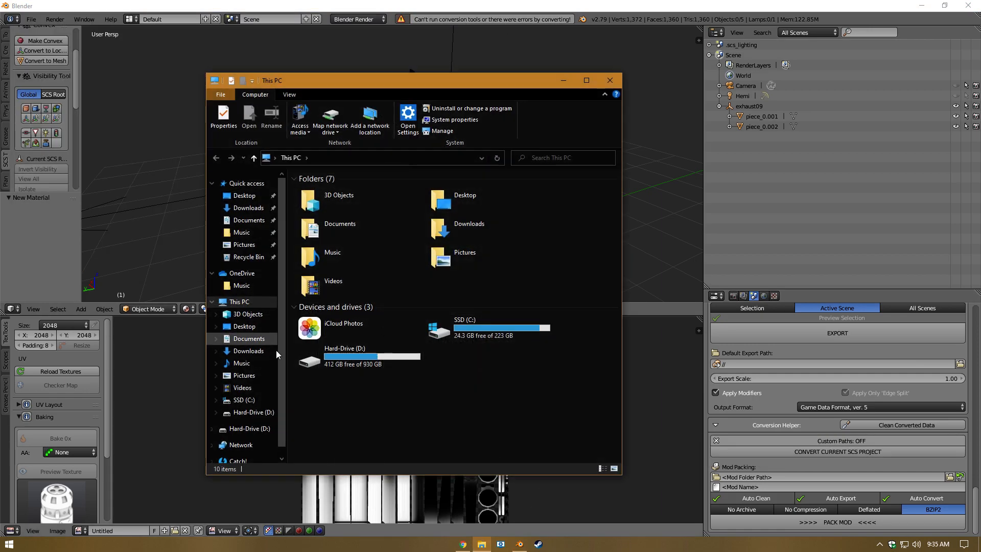
{"action": "left_click", "coordinate": [249, 338]}
{"action": "left_click", "coordinate": [336, 244]}
{"action": "double_click", "coordinate": [332, 233]}
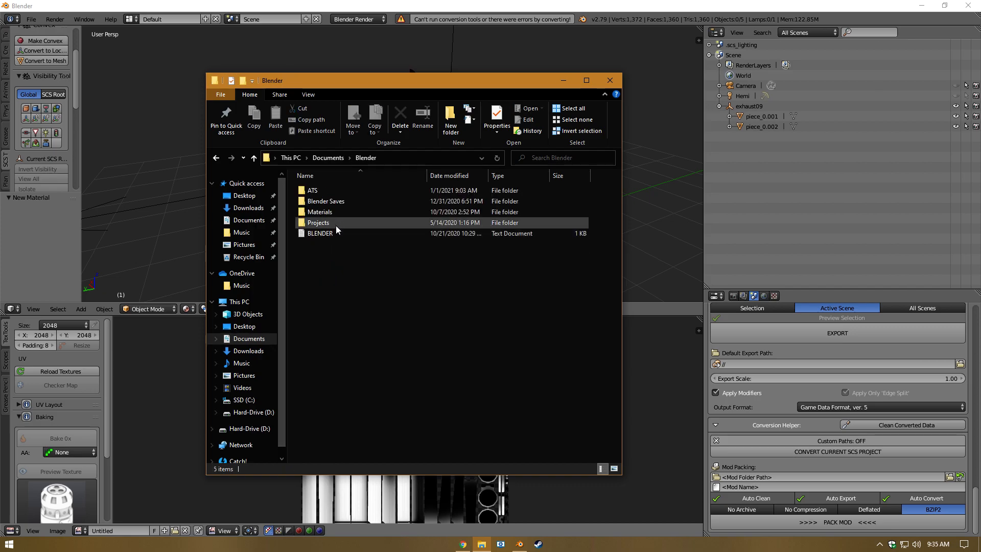
{"action": "double_click", "coordinate": [329, 192]}
{"action": "left_click", "coordinate": [333, 227]}
{"action": "double_click", "coordinate": [334, 231]}
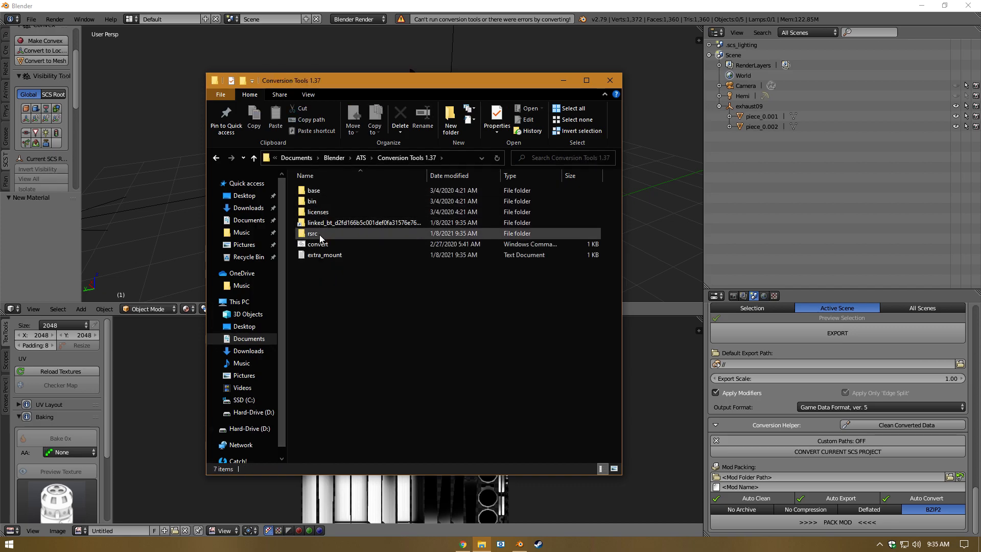
{"action": "double_click", "coordinate": [320, 234]}
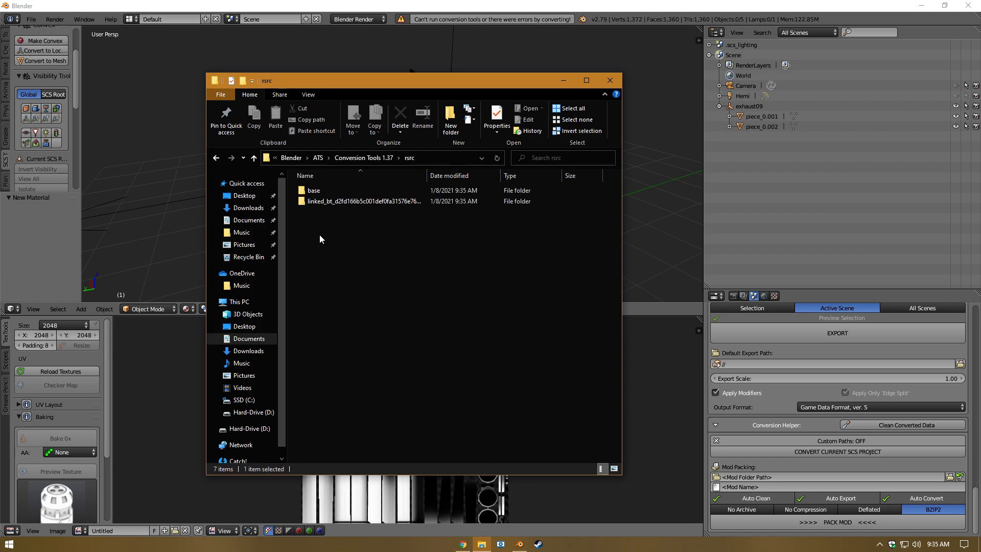
{"action": "double_click", "coordinate": [330, 202]}
{"action": "double_click", "coordinate": [325, 191]}
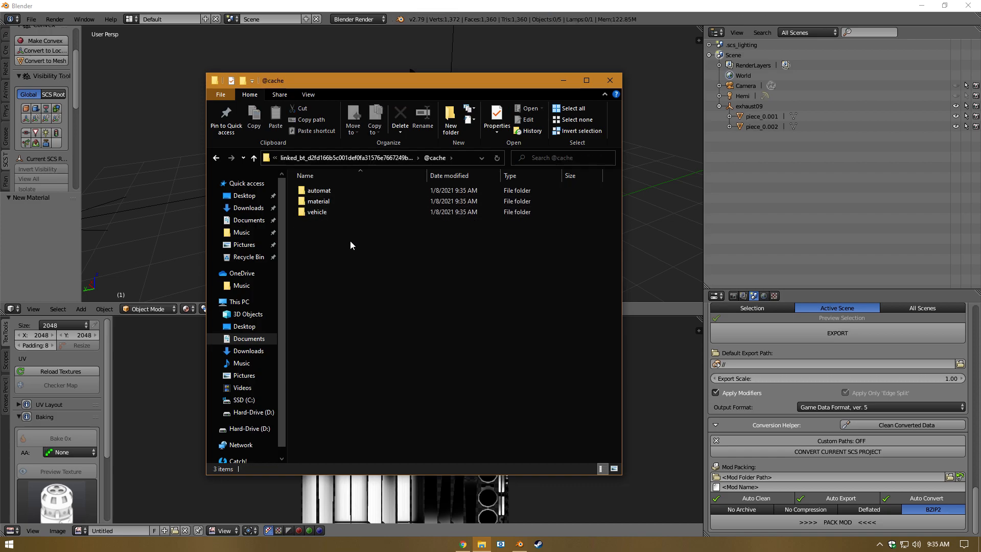
Compress the automat, material and vehicle folders with 7-Zip into a zip-format archive named 389.scs
{"action": "left_click_drag", "start_coordinate": [317, 208], "coordinate": [318, 189]}
{"action": "right_click_drag", "start_coordinate": [331, 193], "coordinate": [323, 201]}
{"action": "right_click", "coordinate": [315, 201]}
{"action": "mouse_move", "coordinate": [340, 242]}
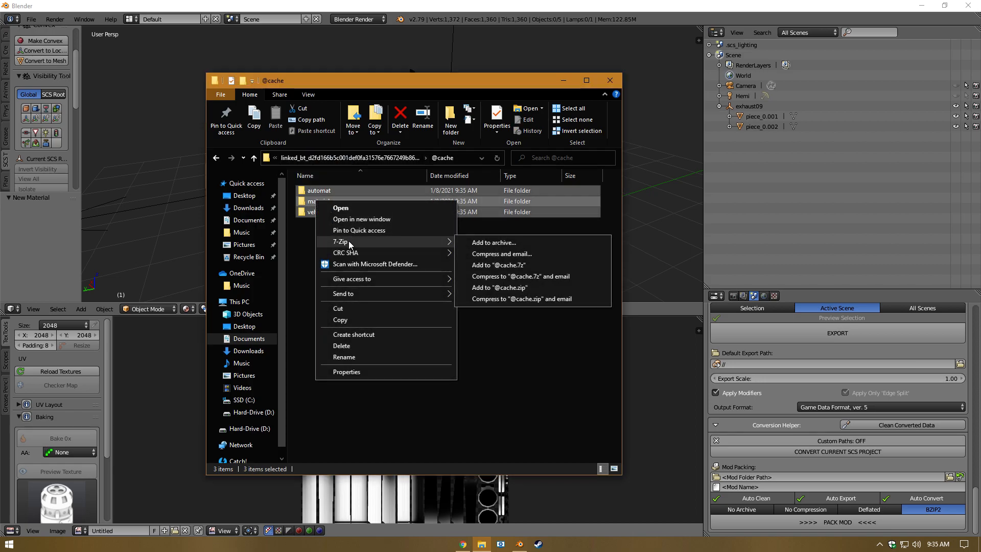
{"action": "left_click", "coordinate": [495, 243]}
{"action": "type", "text": "389.scs"}
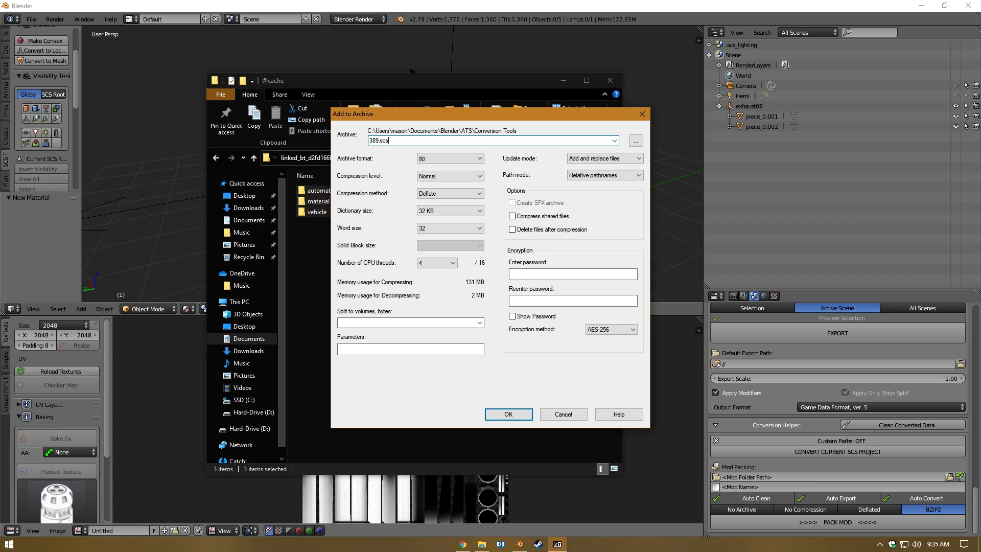
{"action": "key", "text": "Return"}
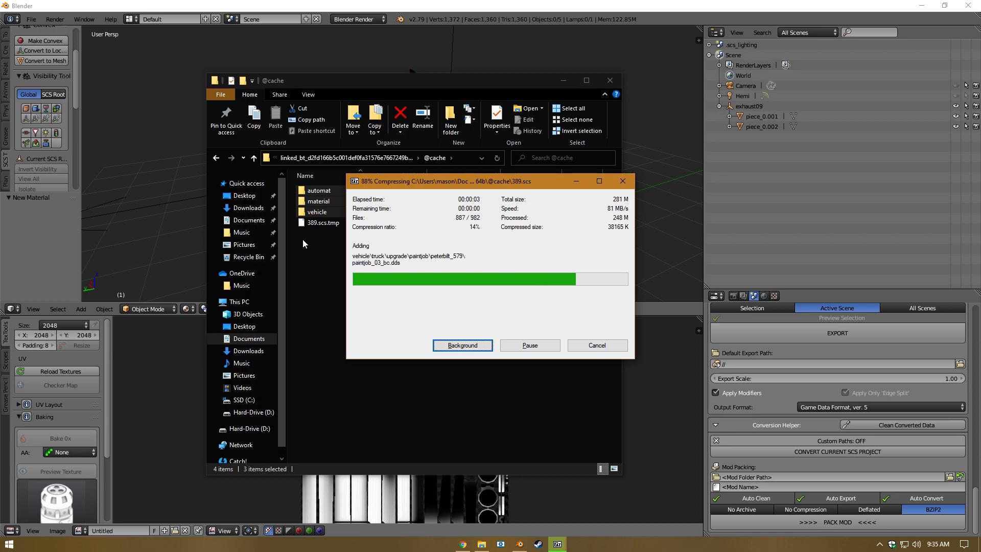
{"action": "left_click", "coordinate": [312, 223]}
{"action": "left_click_drag", "start_coordinate": [312, 223], "coordinate": [980, 223]}
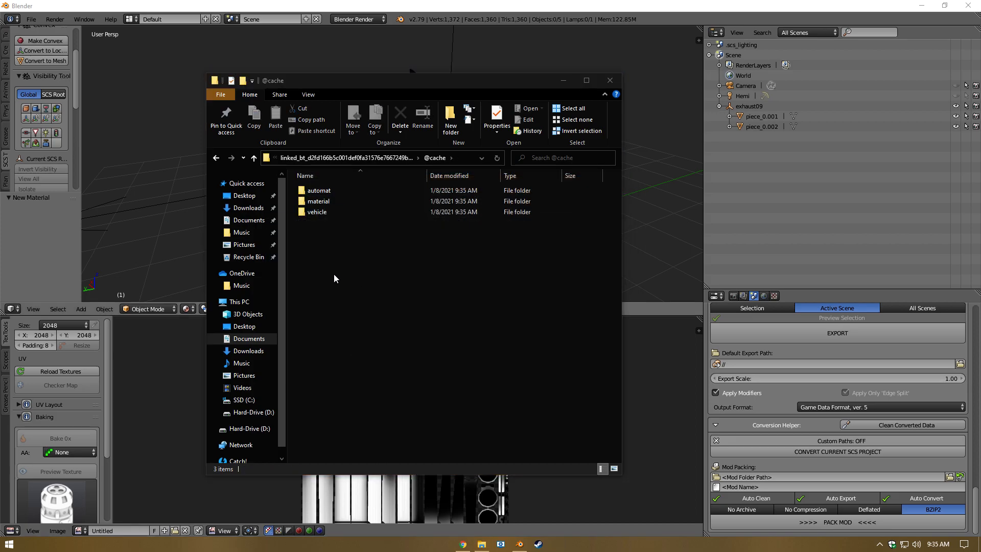
{"action": "left_click", "coordinate": [256, 342]}
{"action": "left_click", "coordinate": [336, 202]}
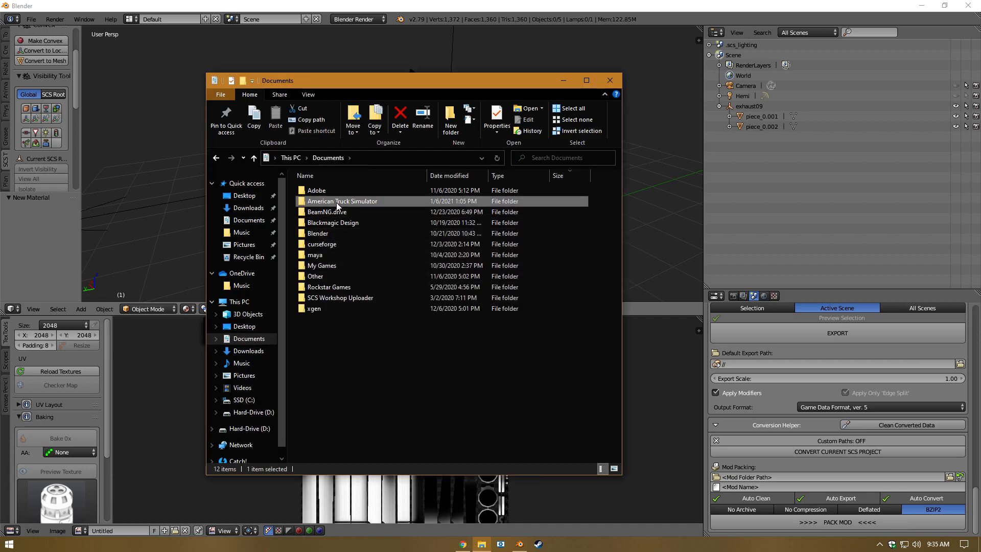
{"action": "double_click", "coordinate": [336, 203]}
{"action": "double_click", "coordinate": [334, 202]}
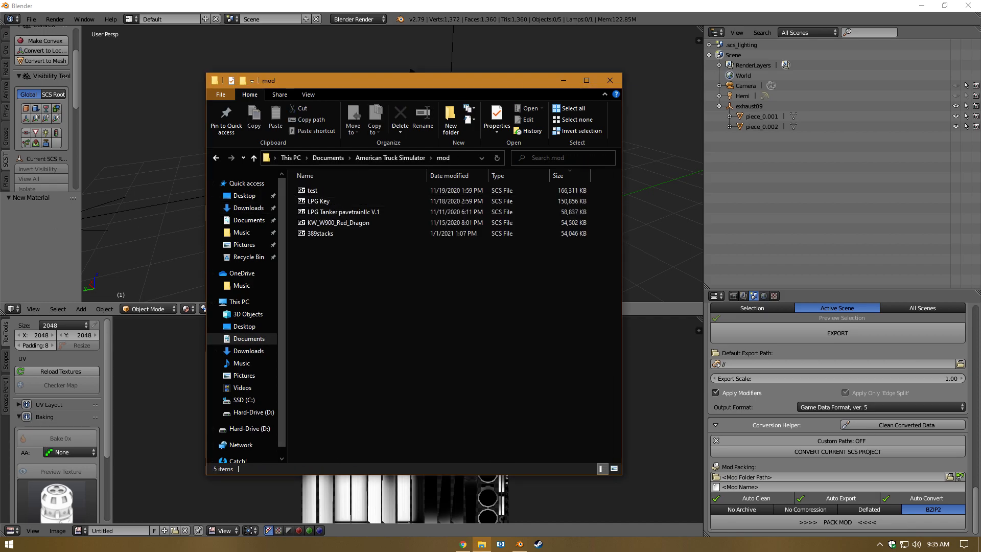
{"action": "left_click_drag", "start_coordinate": [980, 223], "coordinate": [330, 247]}
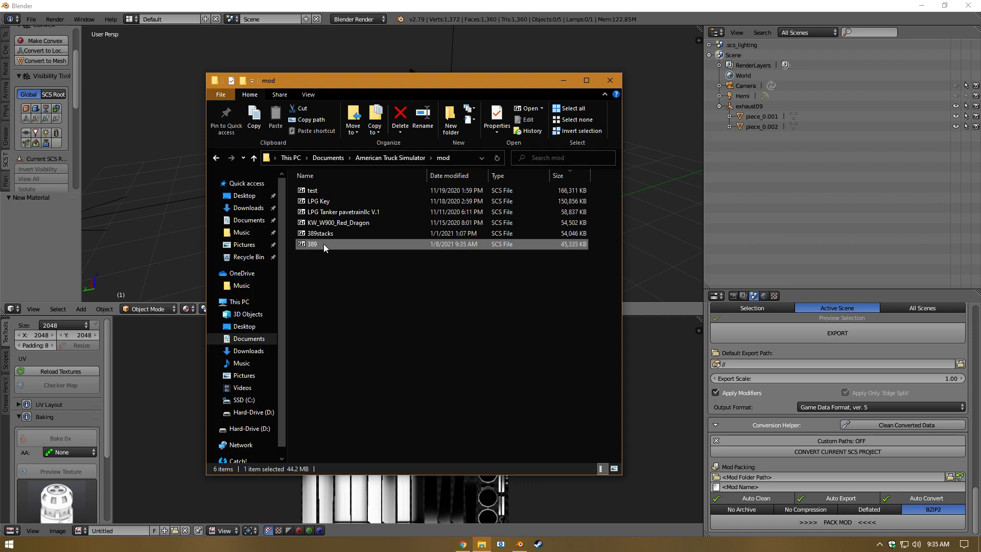
Open the 389.scs archive from the mod folder in 7-Zip and quit Blender without saving
{"action": "double_click", "coordinate": [324, 243]}
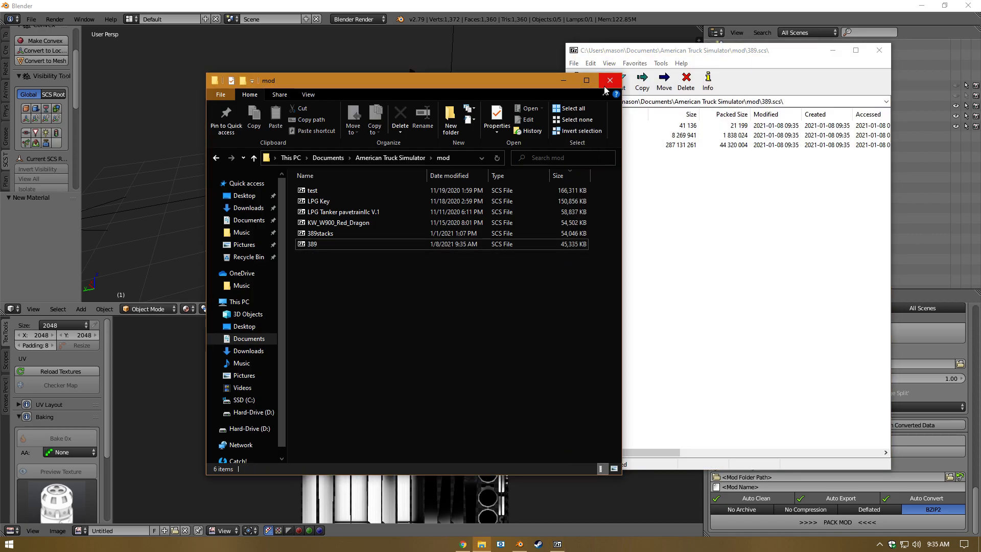
{"action": "left_click", "coordinate": [967, 6]}
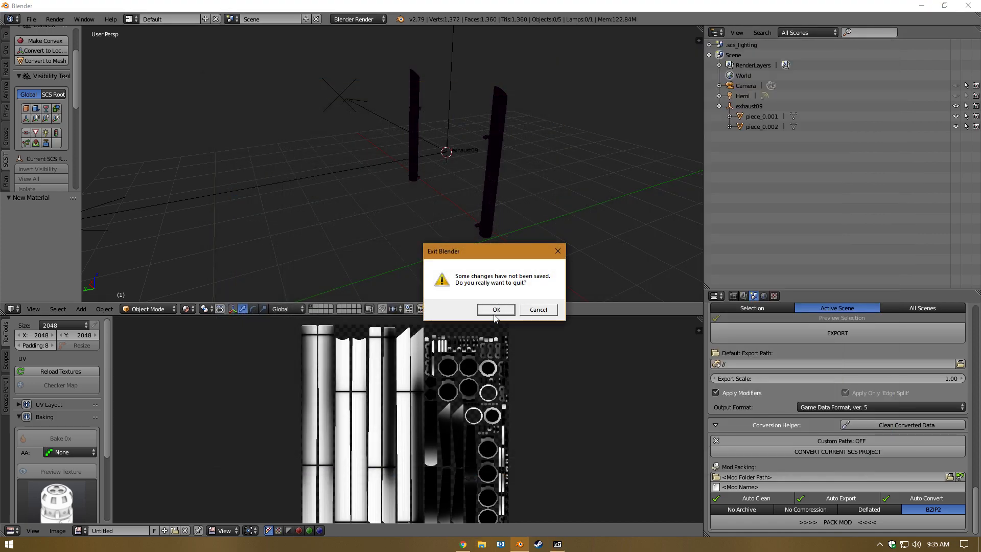
{"action": "left_click", "coordinate": [495, 310]}
{"action": "left_click", "coordinate": [315, 231]}
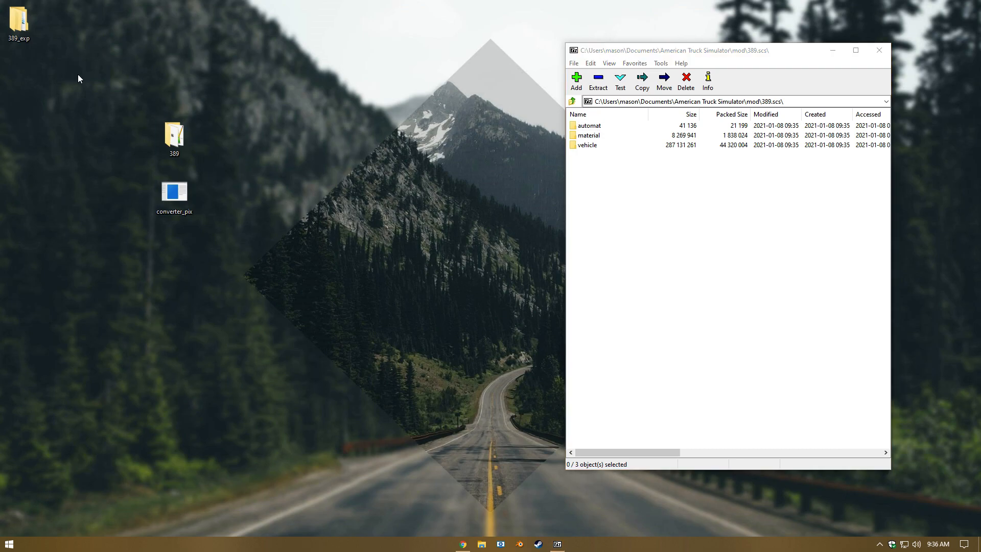
Copy the def folder from the desktop's 389 folder into the root of the 389.scs archive, and close the source folder
{"action": "left_click", "coordinate": [185, 146]}
{"action": "double_click", "coordinate": [186, 147]}
{"action": "left_click_drag", "start_coordinate": [352, 201], "coordinate": [705, 230]}
{"action": "left_click", "coordinate": [455, 309]}
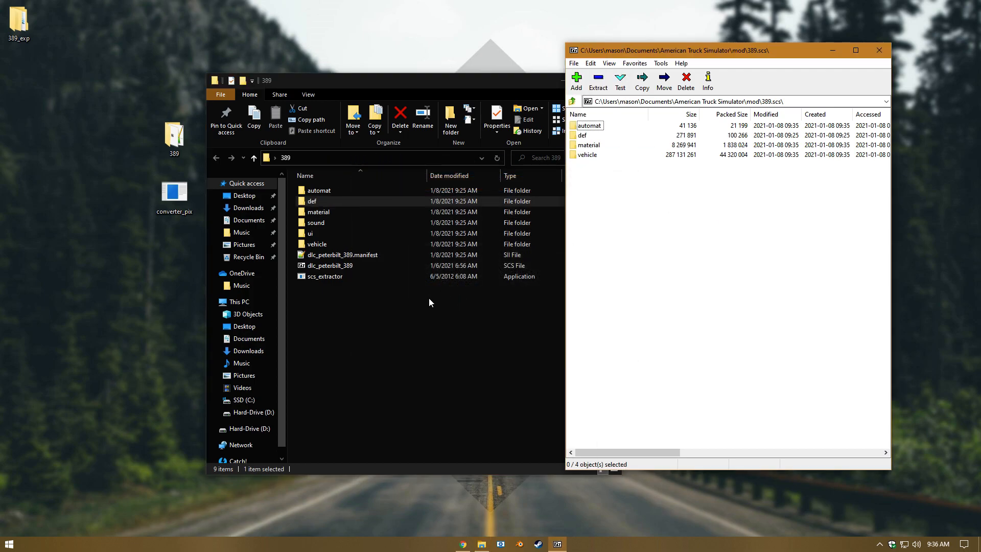
{"action": "left_click", "coordinate": [510, 96]}
{"action": "left_click", "coordinate": [610, 81]}
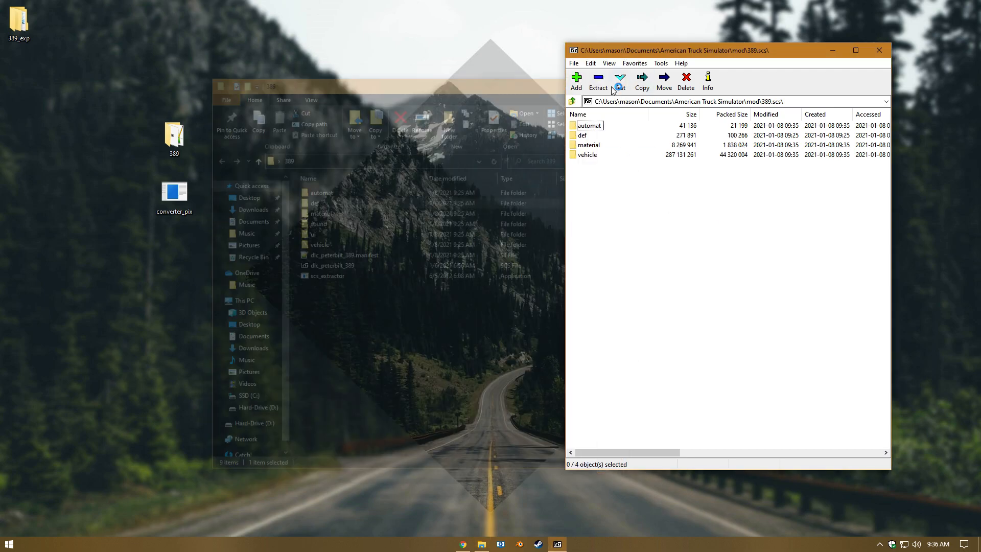
Within the 389.scs archive, open the folder def\vehicle\truck\peterbilt.389\accessory\exhaust
{"action": "double_click", "coordinate": [581, 134]}
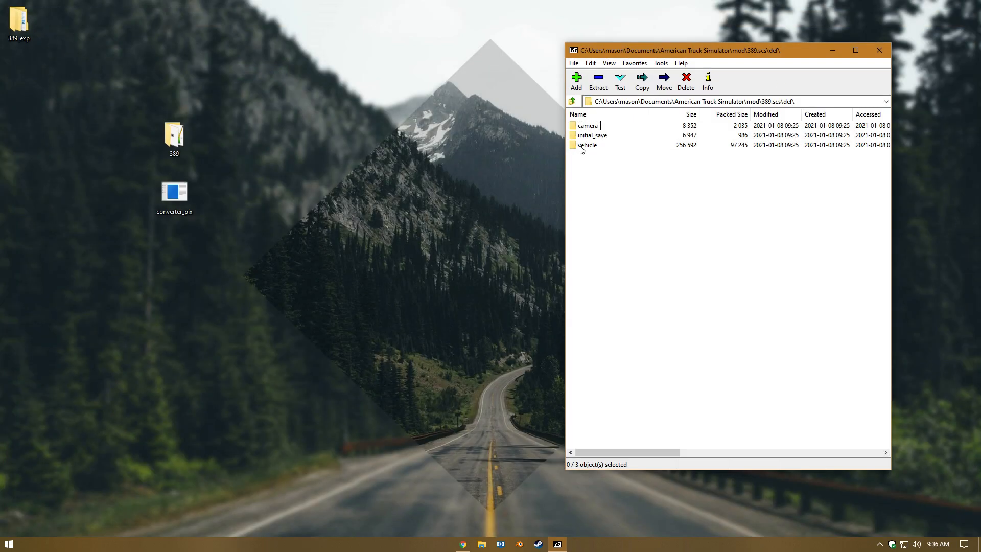
{"action": "double_click", "coordinate": [581, 146]}
{"action": "double_click", "coordinate": [581, 145]}
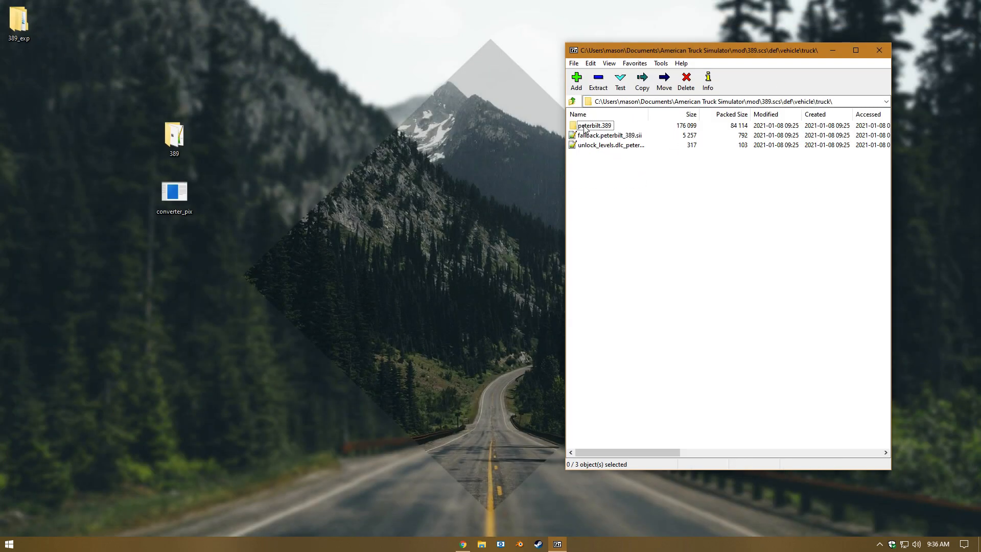
{"action": "double_click", "coordinate": [586, 128]}
{"action": "double_click", "coordinate": [592, 128]}
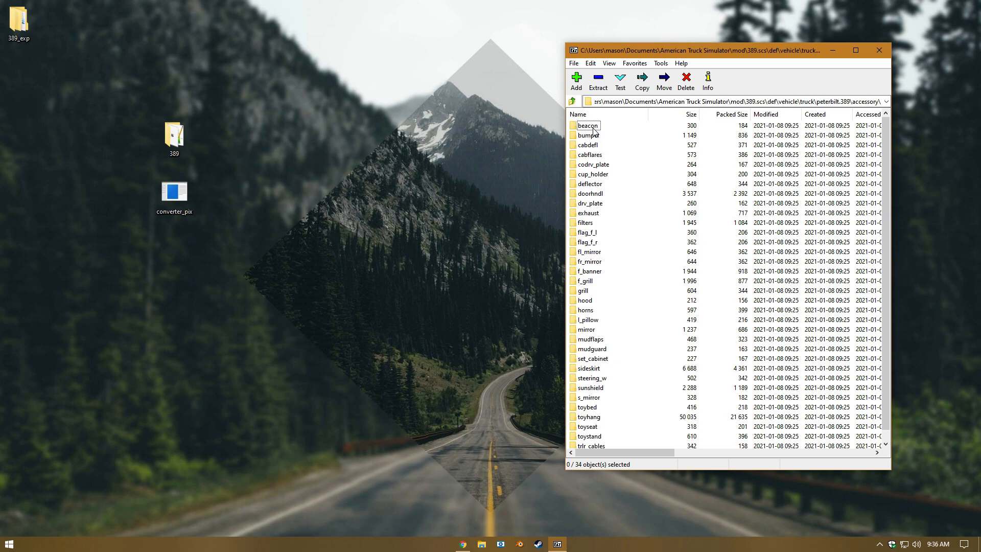
{"action": "key", "text": "e"}
{"action": "double_click", "coordinate": [592, 213]}
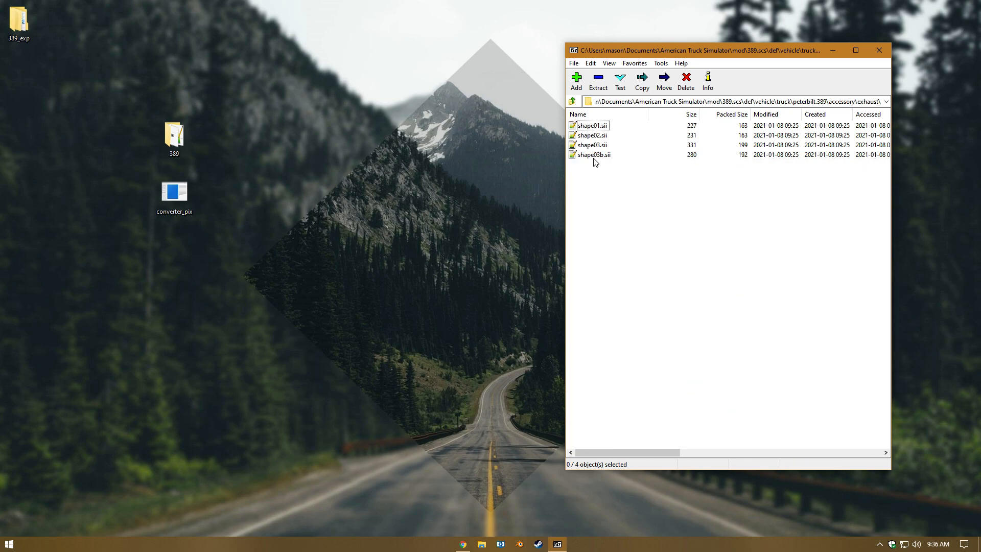
Extract shape03b.sii from the archive's exhaust folder to the desktop and rename the copy shape09
{"action": "left_click_drag", "start_coordinate": [593, 155], "coordinate": [483, 146]}
{"action": "right_click", "coordinate": [485, 139]}
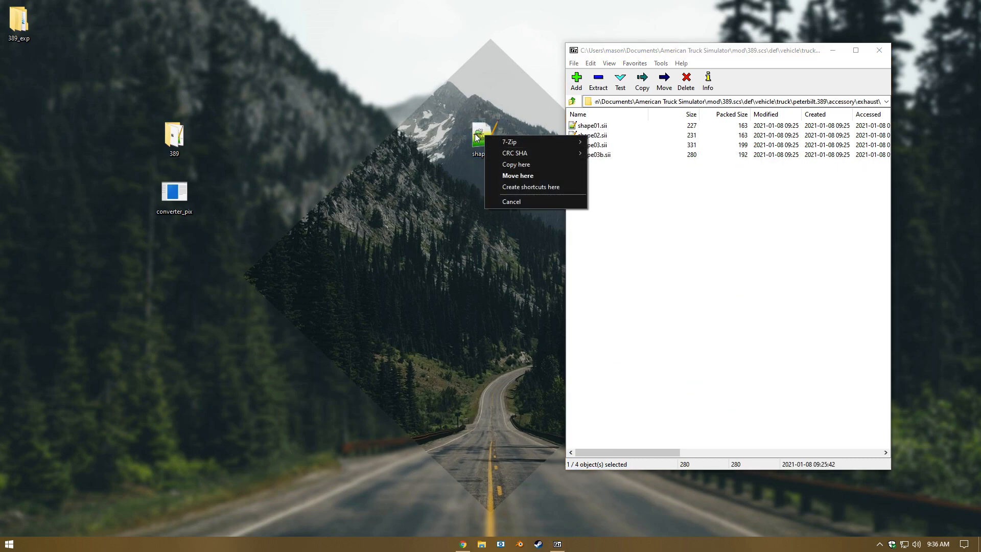
{"action": "left_click", "coordinate": [532, 316]}
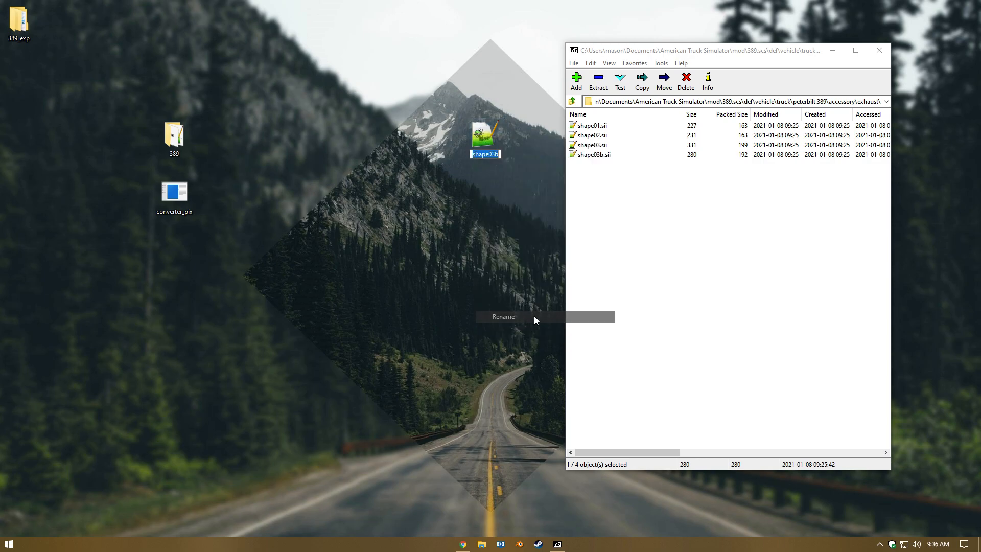
{"action": "type", "text": "shape09"}
{"action": "key", "text": "Return"}
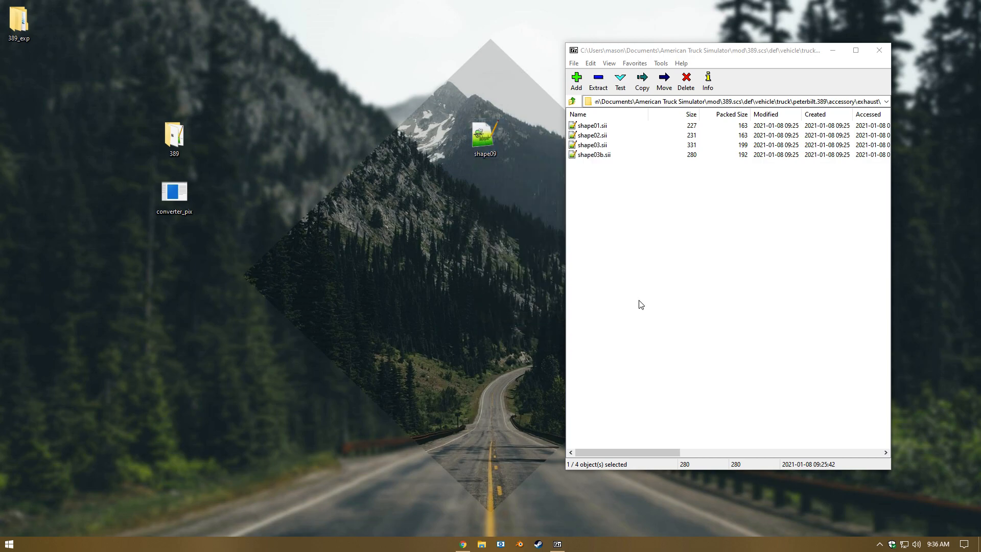
In Notepad++, change shape09.sii's accessory name to shape09.peterbilt.389.exhaust and its exterior model file to exhaust09.pmd, and save
{"action": "key", "text": "Return"}
{"action": "left_click", "coordinate": [363, 164]}
{"action": "type", "text": "9.peterbilt.389.exhaust"}
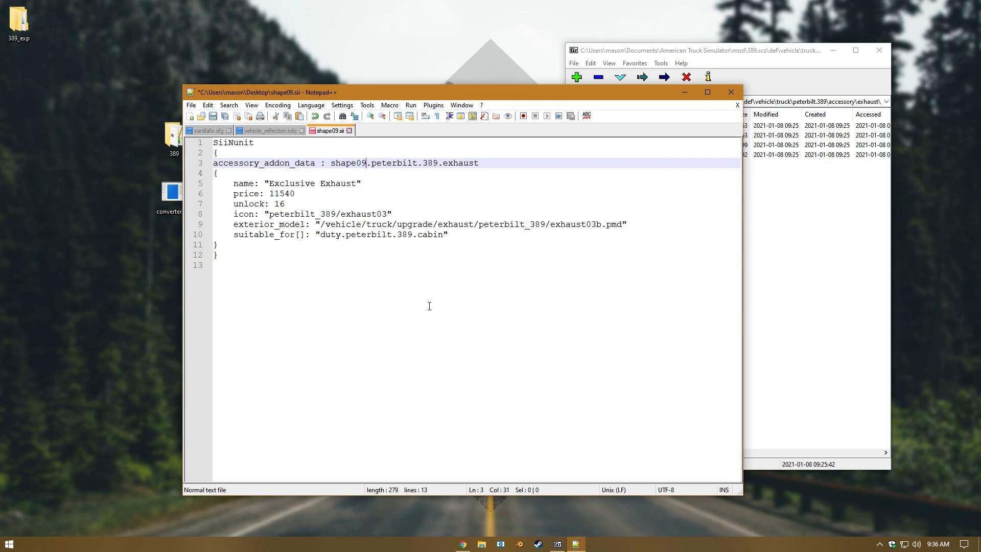
{"action": "double_click", "coordinate": [571, 225]}
{"action": "left_click", "coordinate": [597, 226]}
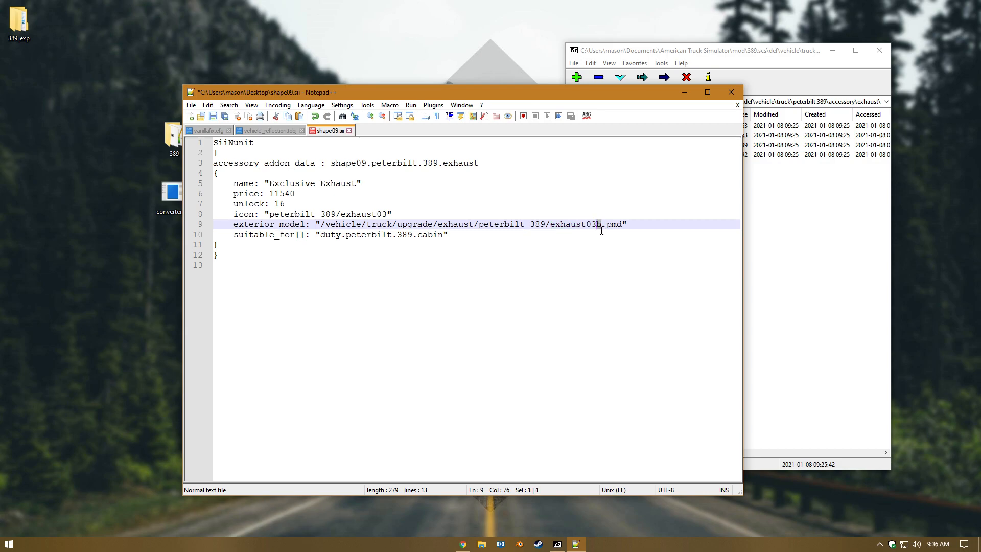
{"action": "type", "text": "9"}
{"action": "key", "text": "ctrl+s"}
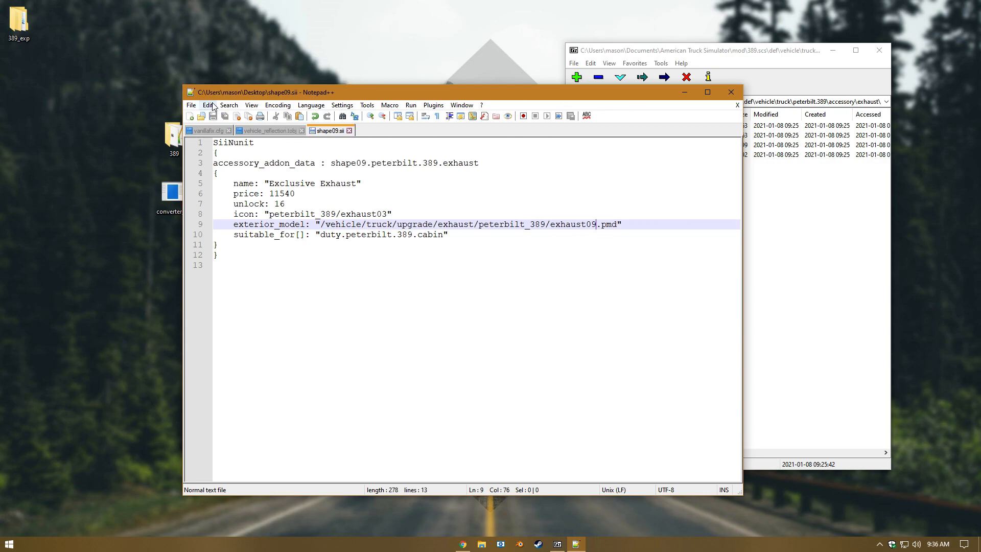
{"action": "left_click", "coordinate": [730, 92]}
Add the edited shape09.sii from the desktop to the archive's exhaust folder and close the archive
{"action": "left_click_drag", "start_coordinate": [488, 146], "coordinate": [615, 211]}
{"action": "left_click", "coordinate": [492, 311]}
{"action": "left_click", "coordinate": [489, 148]}
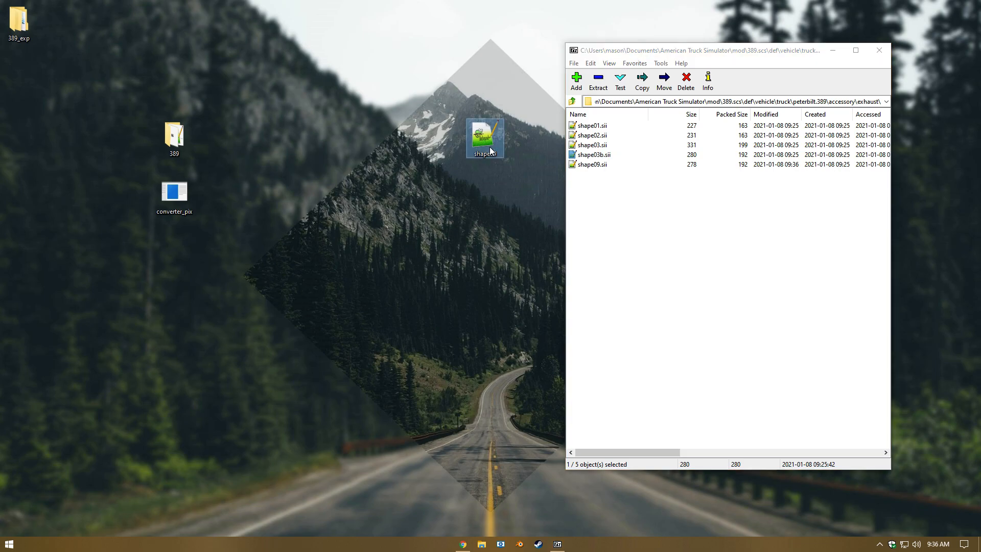
{"action": "left_click_drag", "start_coordinate": [892, 58], "coordinate": [888, 57]}
{"action": "left_click", "coordinate": [874, 51]}
{"action": "key", "text": "alt+z"}
{"action": "left_click", "coordinate": [506, 188]}
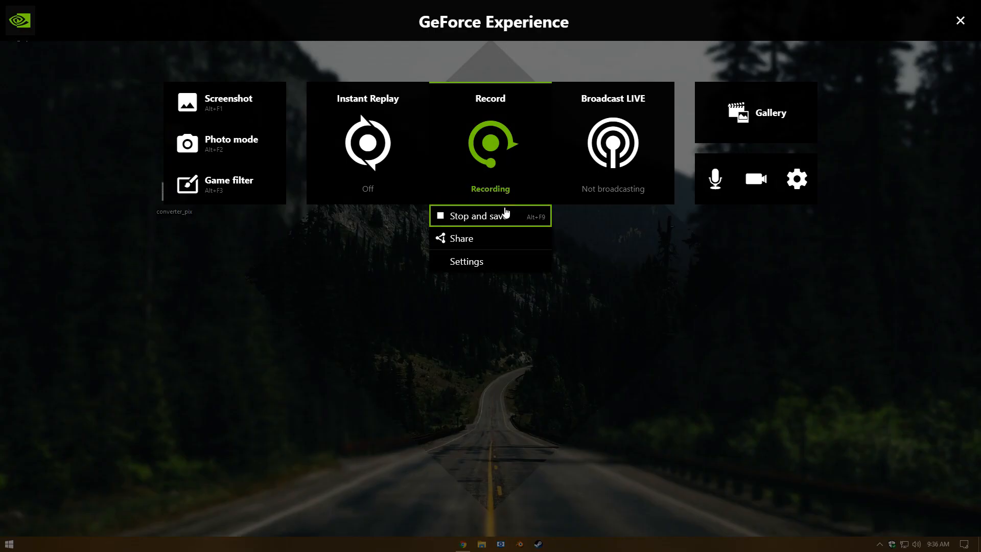
{"action": "left_click", "coordinate": [503, 211]}
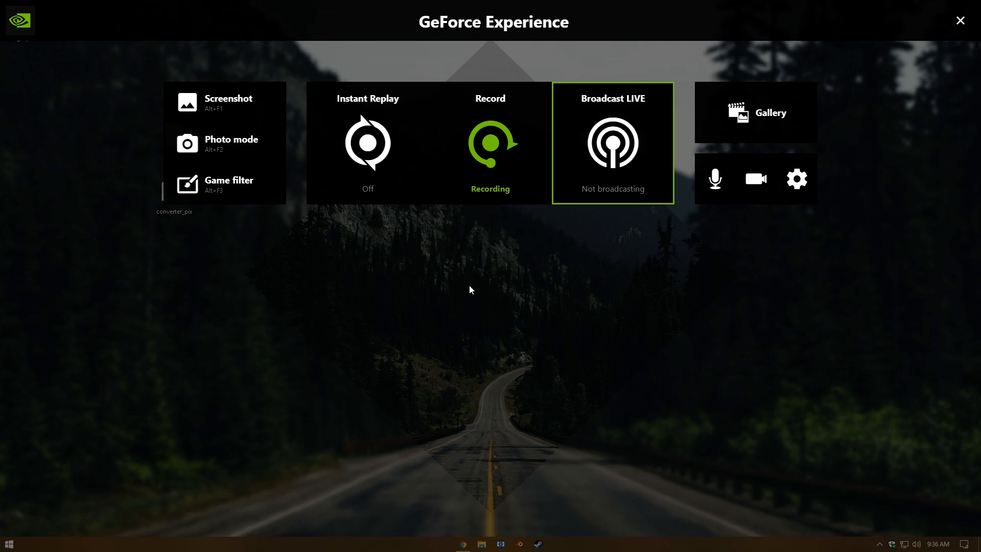